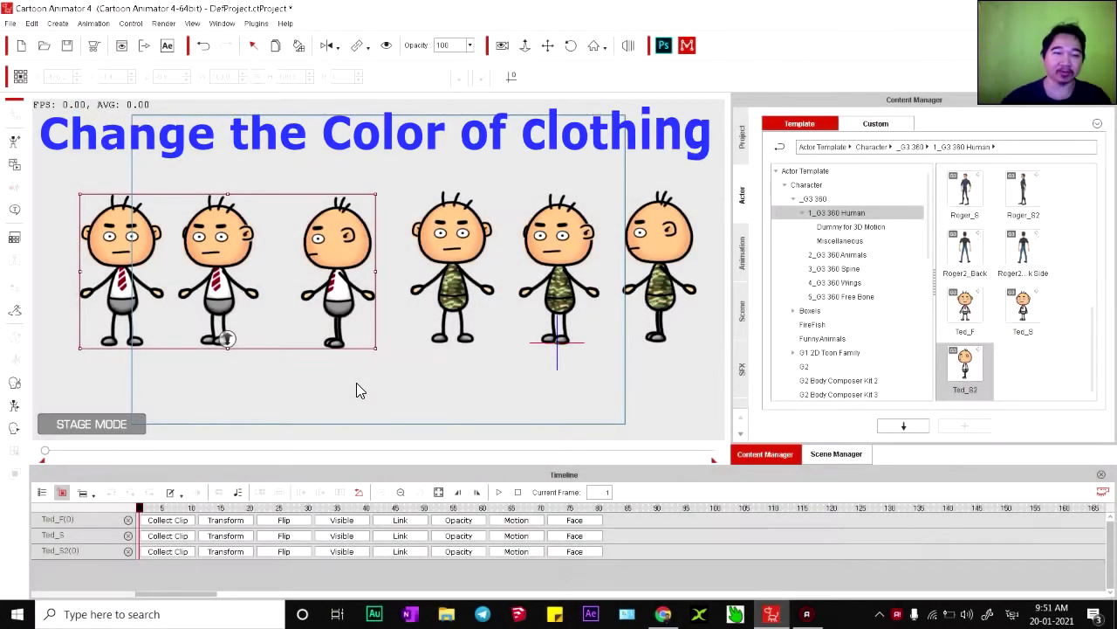
# - Capture a rectangular screen snip of the camouflage shirt on the front-facing character
pyautogui.click(352, 384)
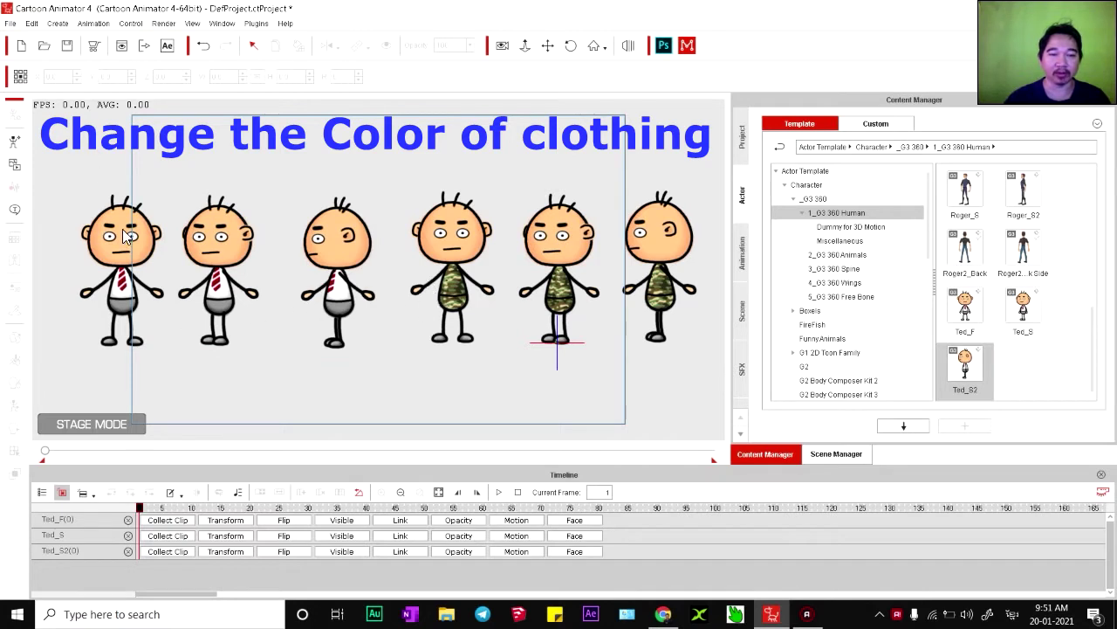
pyautogui.moveTo(408, 390); pyautogui.dragTo(86, 154)
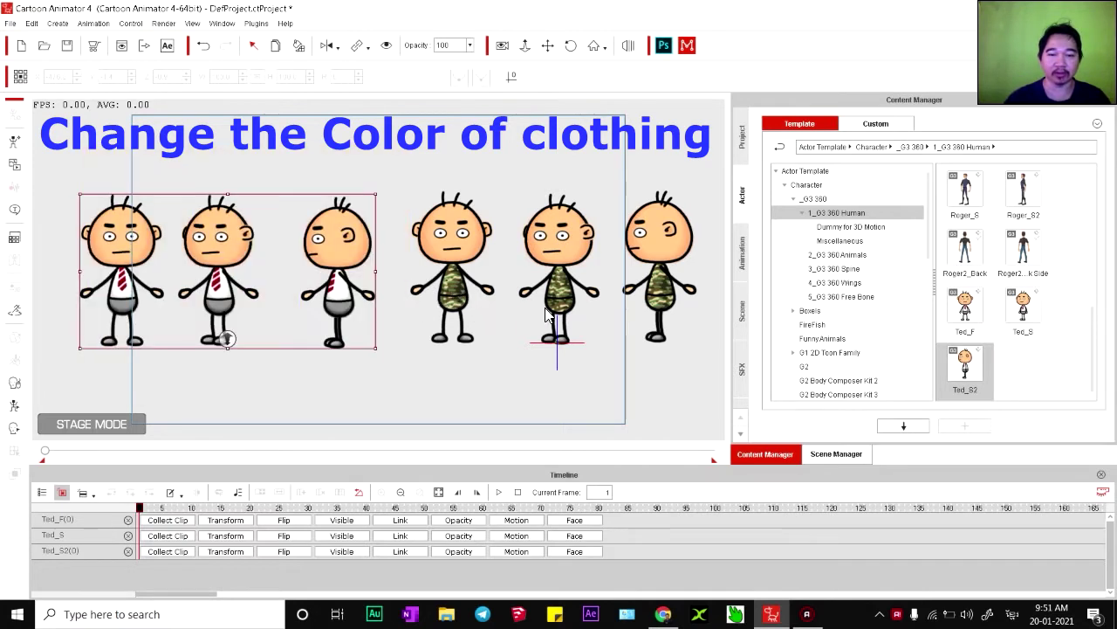
pyautogui.click(473, 378)
pyautogui.press('super+shift+s')
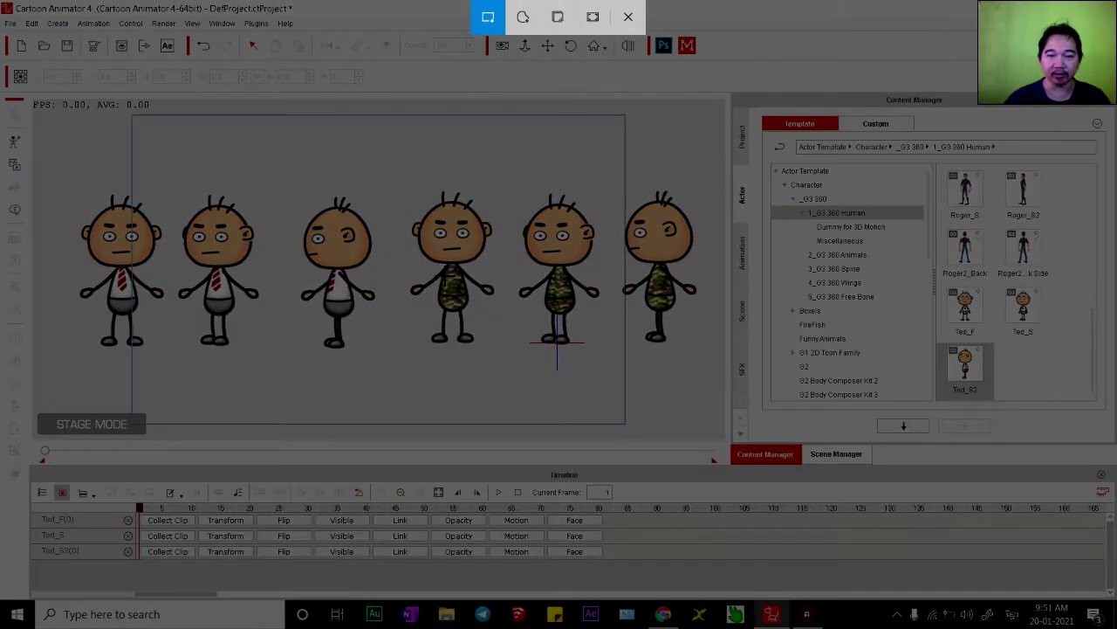
pyautogui.moveTo(440, 268); pyautogui.dragTo(467, 302)
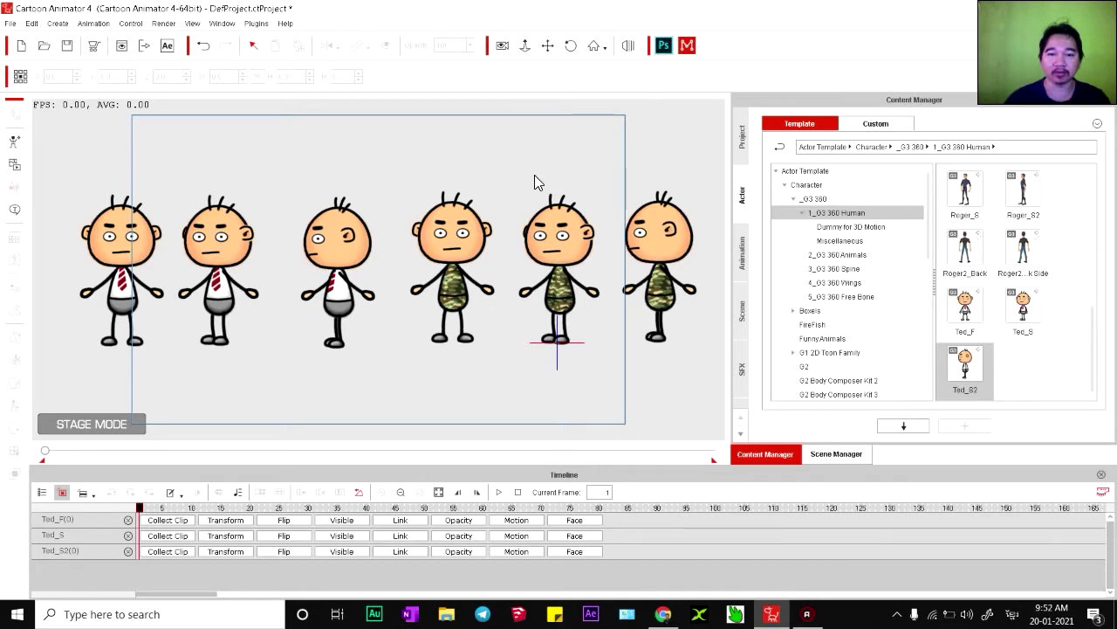
# - Delete the three camouflage-dressed characters from the stage
pyautogui.moveTo(681, 368); pyautogui.dragTo(701, 384)
pyautogui.press('Delete')
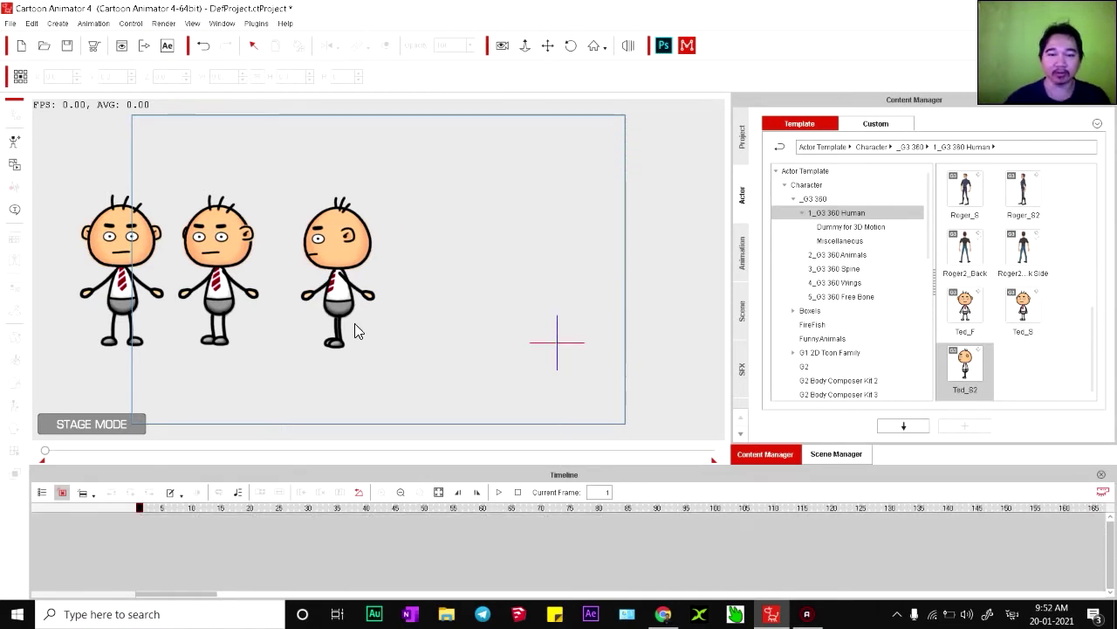
# - Select the front-facing Ted character, launch Photoshop from the stage and switch to the blank Default.psd document
pyautogui.moveTo(405, 347); pyautogui.dragTo(521, 339)
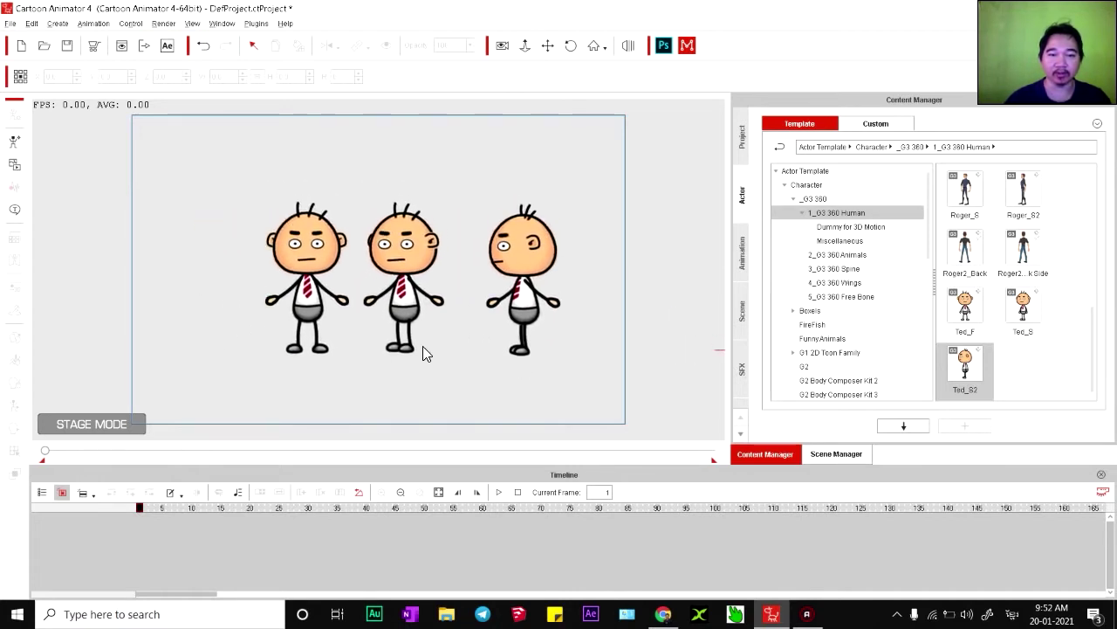
pyautogui.click(321, 301)
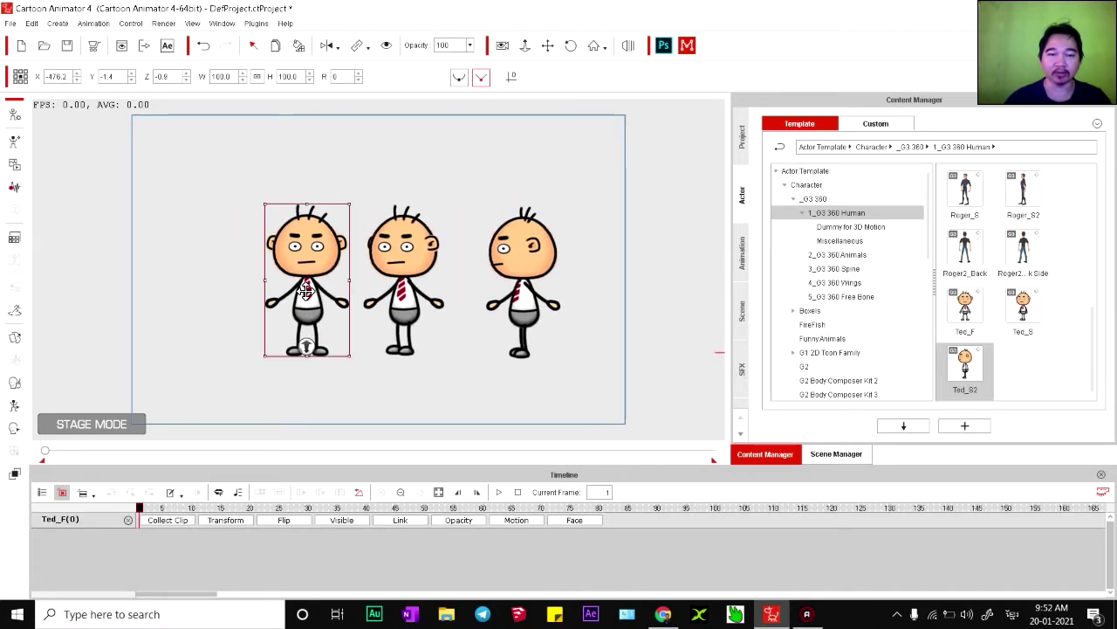
pyautogui.click(663, 46)
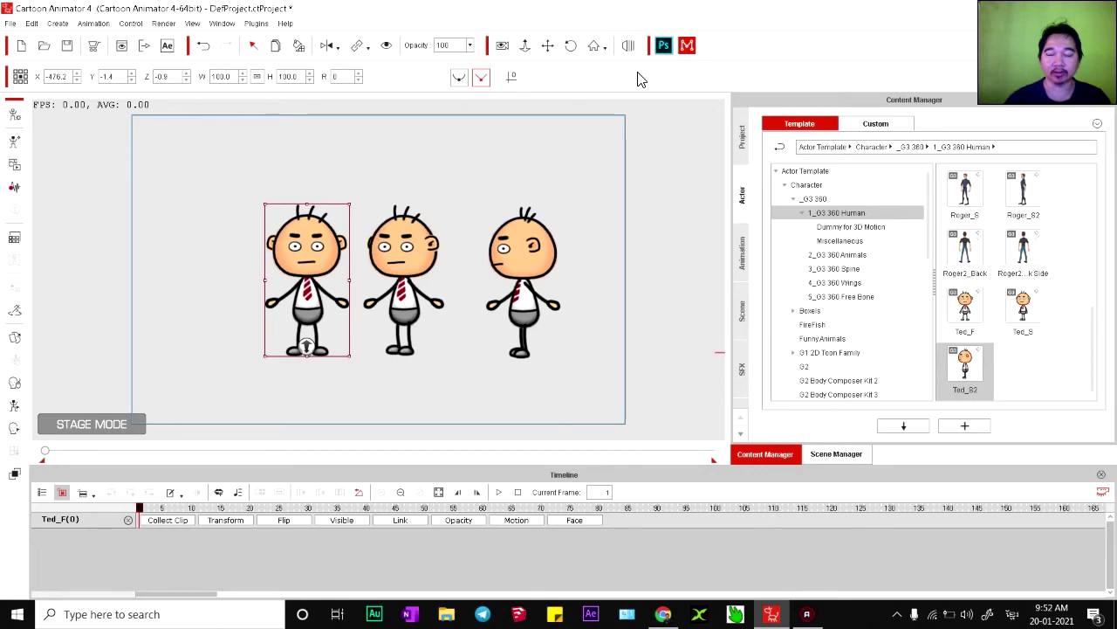
pyautogui.click(406, 363)
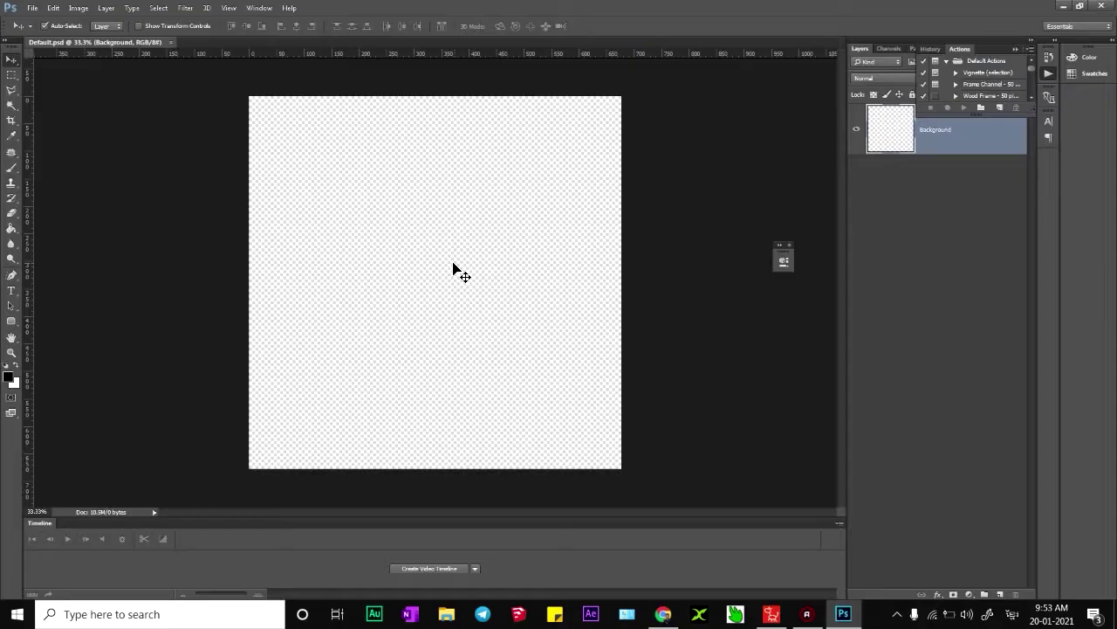
# - Paste the camouflage snip onto the canvas, enlarged to about 1311% height and placed near the upper-left corner
pyautogui.click(12, 278)
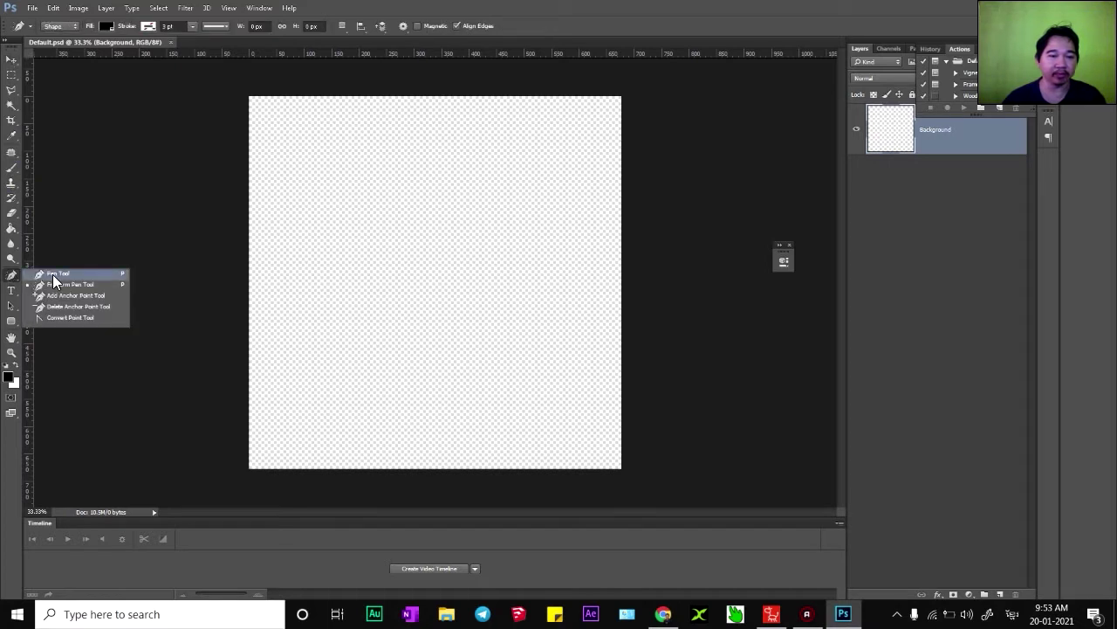
pyautogui.click(60, 284)
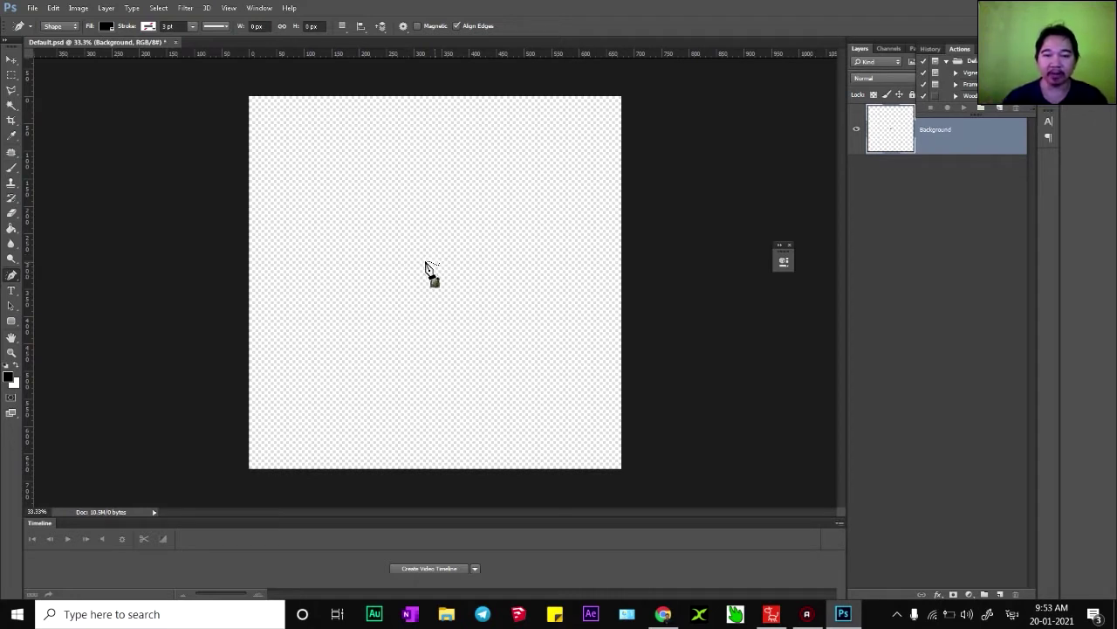
pyautogui.hotkey('ctrl', 't')
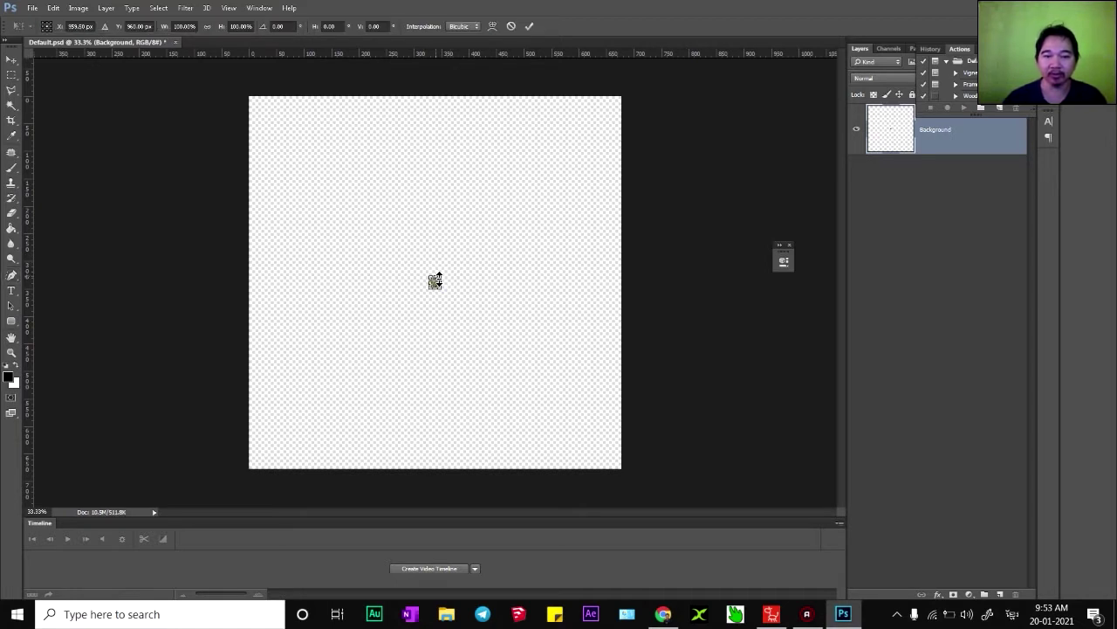
pyautogui.moveTo(439, 276); pyautogui.dragTo(588, 184)
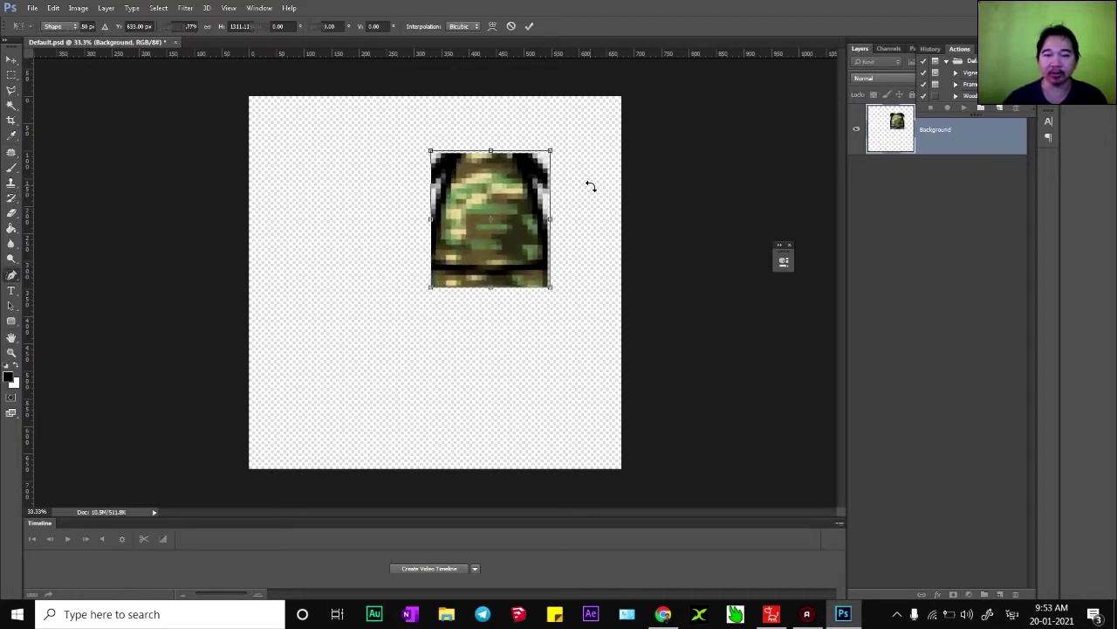
pyautogui.press('Return')
pyautogui.moveTo(515, 243); pyautogui.dragTo(375, 218)
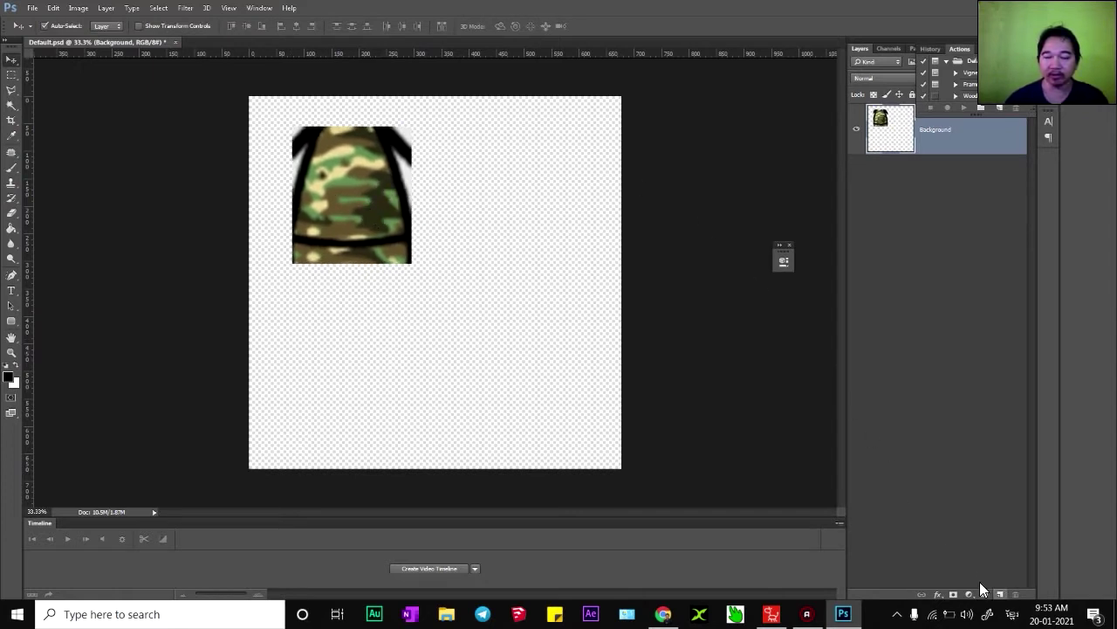
# - Set the Freeform Pen's shape fill to the brown sampled from the upper part of the camouflage shirt
pyautogui.press('p')
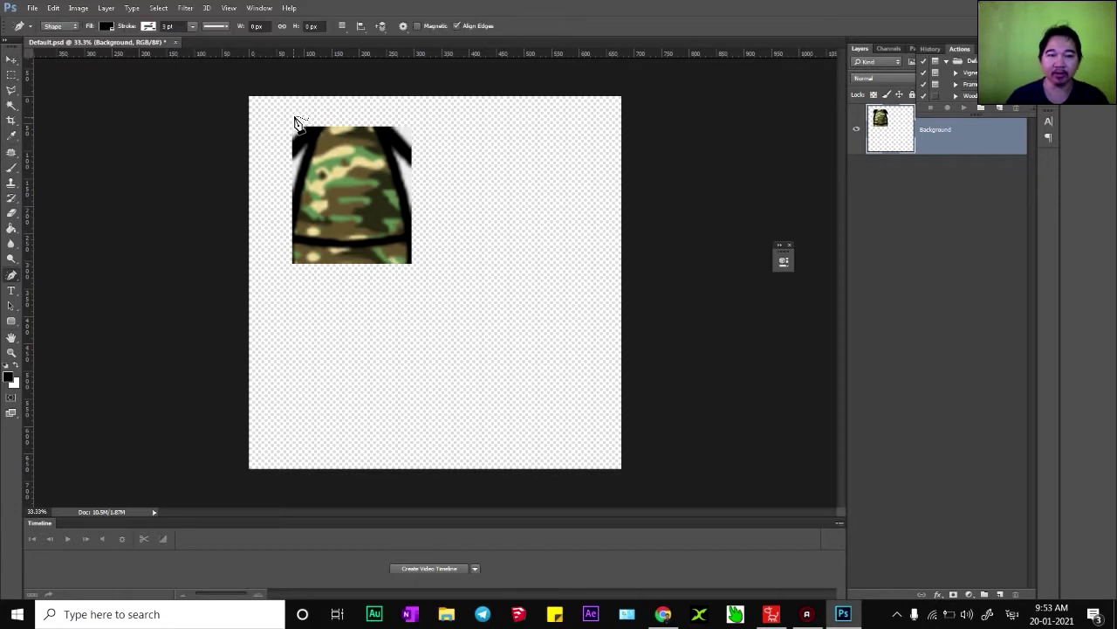
pyautogui.press('alt')
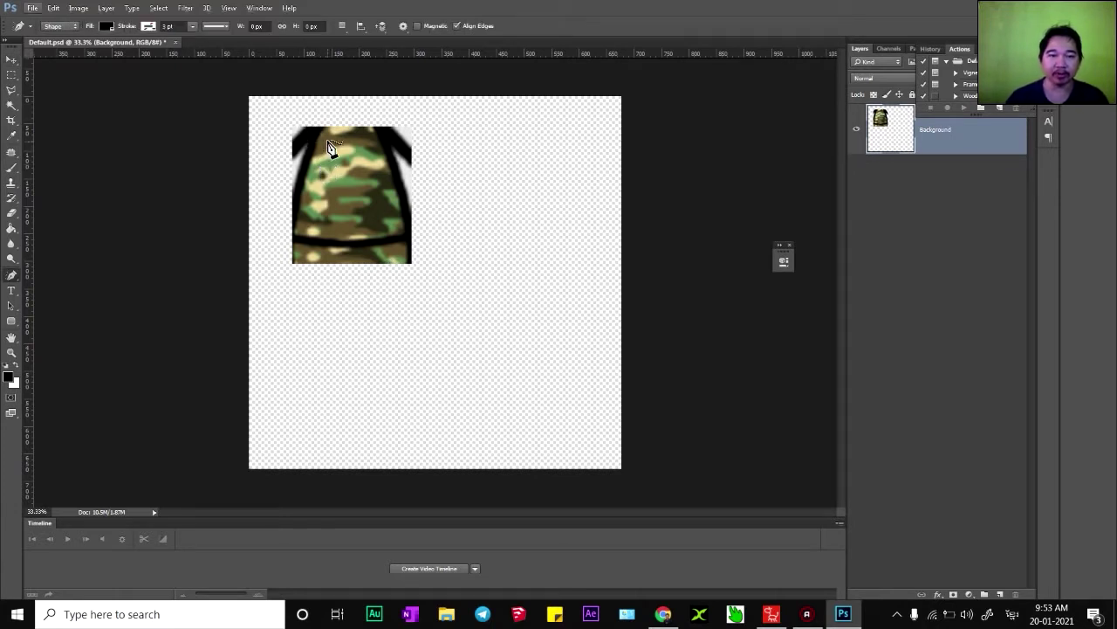
pyautogui.click(112, 28)
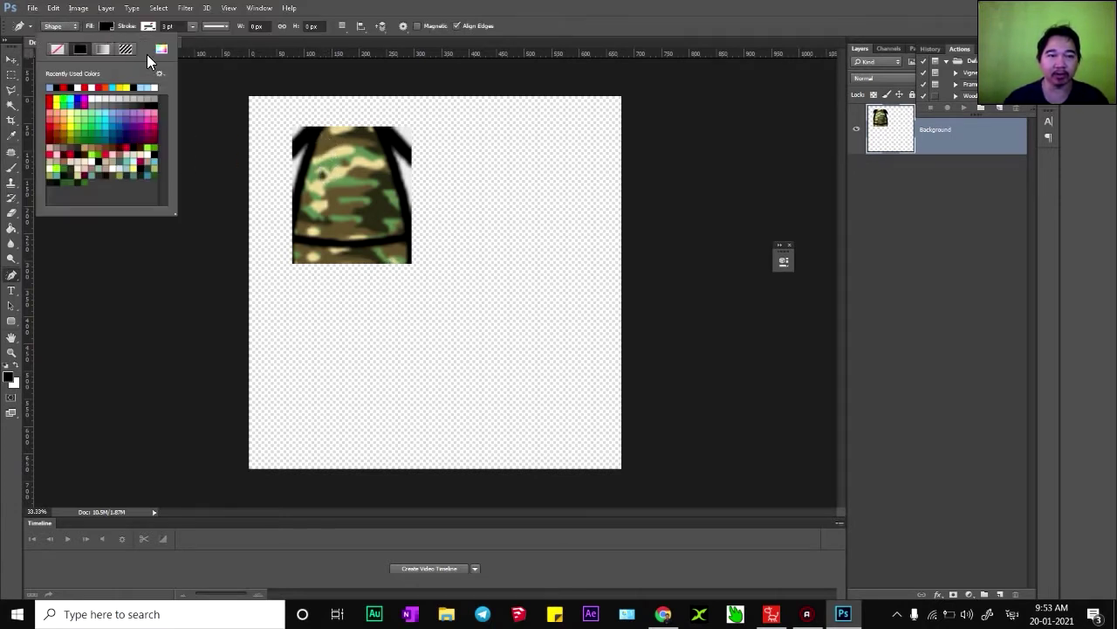
pyautogui.click(160, 51)
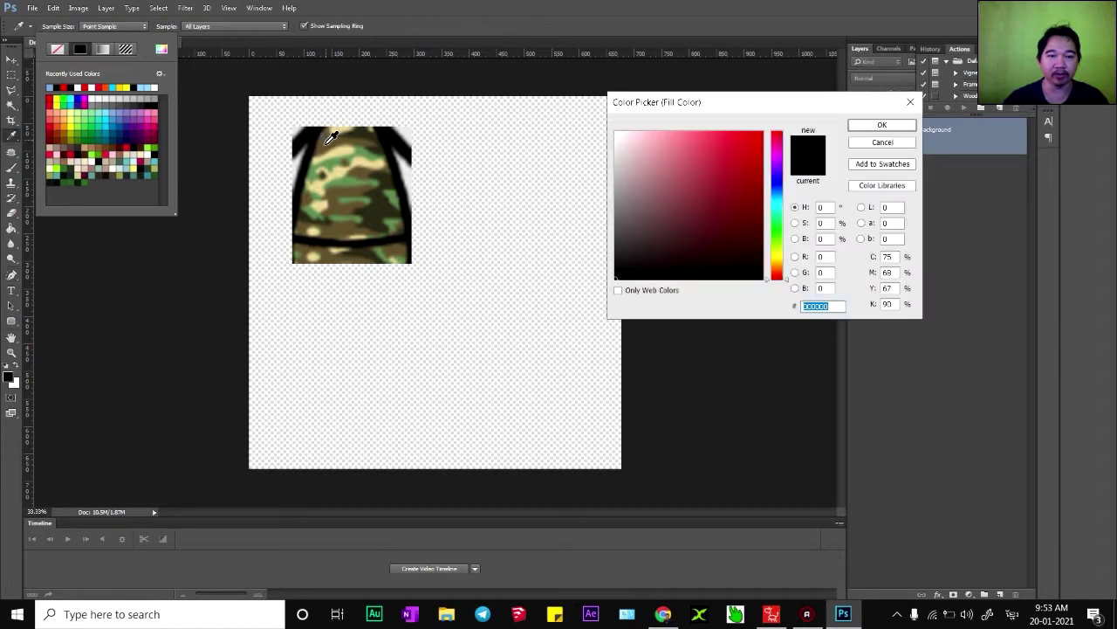
pyautogui.click(328, 141)
pyautogui.click(880, 127)
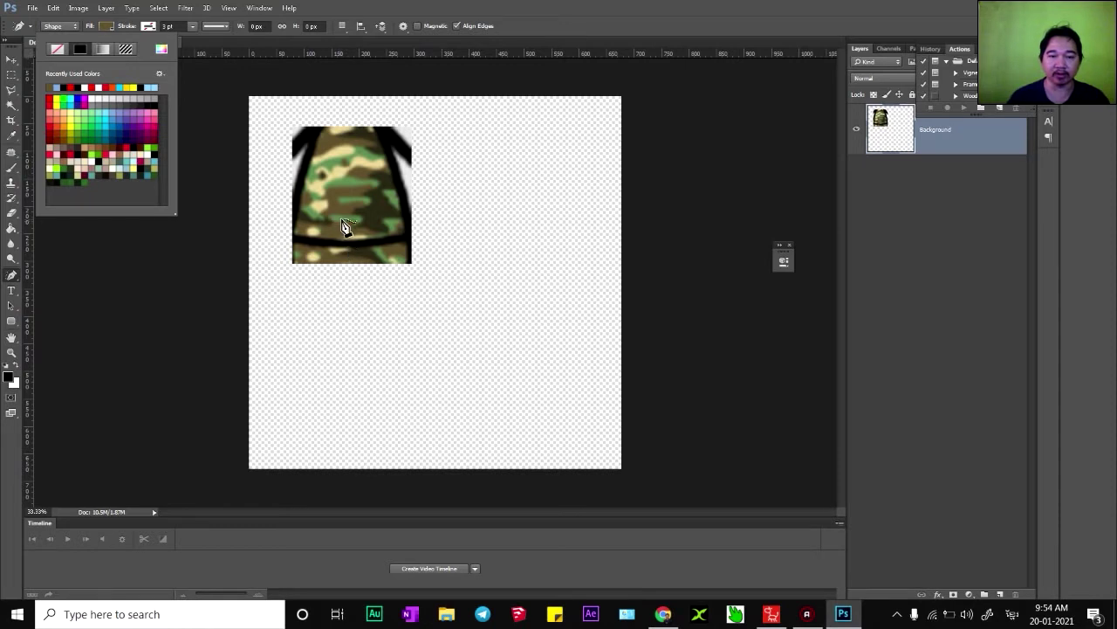
pyautogui.click(380, 180)
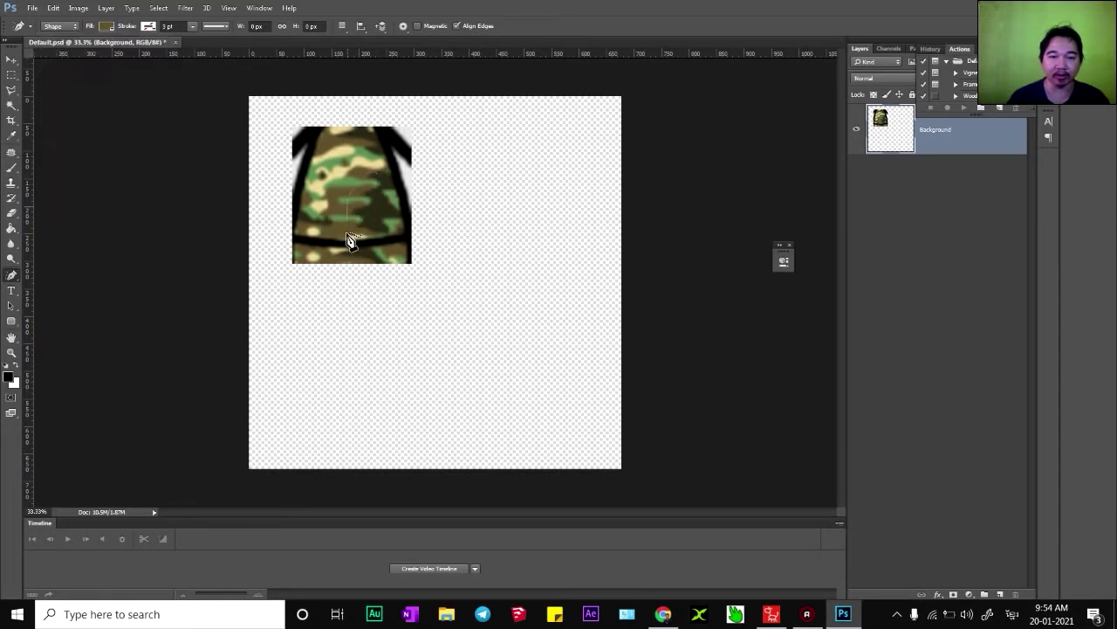
# - Draw six irregular elongated brown blobs with the Freeform Pen, spread across the canvas around the camouflage sample
pyautogui.moveTo(347, 235)
pyautogui.mouseDown()
pyautogui.moveTo(319, 279)
pyautogui.moveTo(323, 304)
pyautogui.moveTo(342, 288)
pyautogui.moveTo(382, 176)
pyautogui.mouseUp()
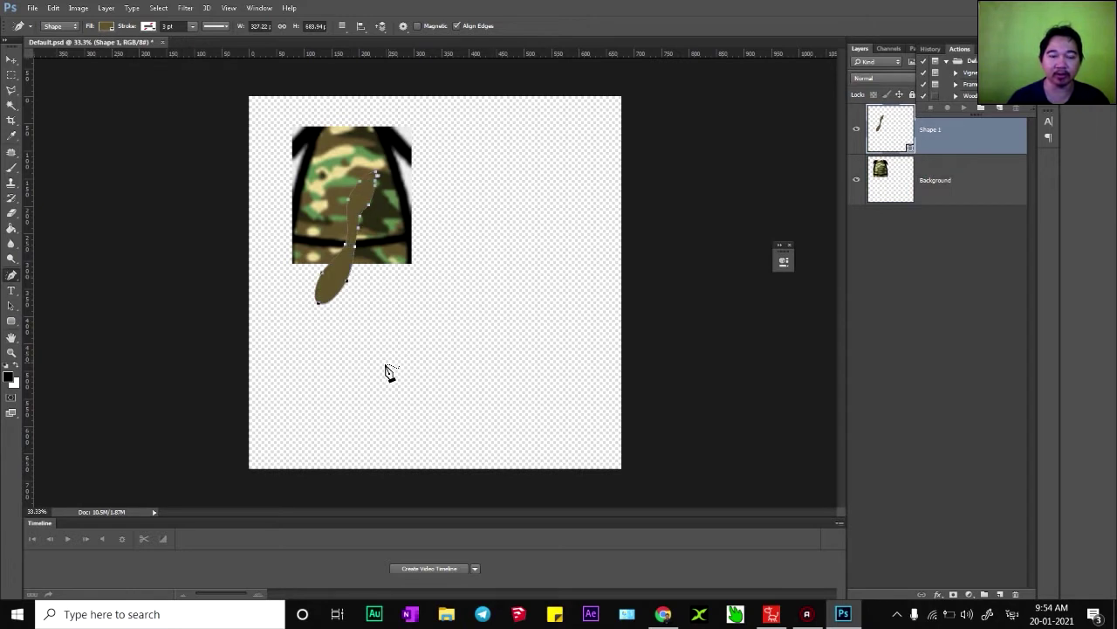
pyautogui.moveTo(393, 348)
pyautogui.mouseDown()
pyautogui.moveTo(433, 333)
pyautogui.moveTo(446, 315)
pyautogui.moveTo(429, 308)
pyautogui.moveTo(394, 347)
pyautogui.mouseUp()
pyautogui.moveTo(447, 189); pyautogui.dragTo(442, 260)
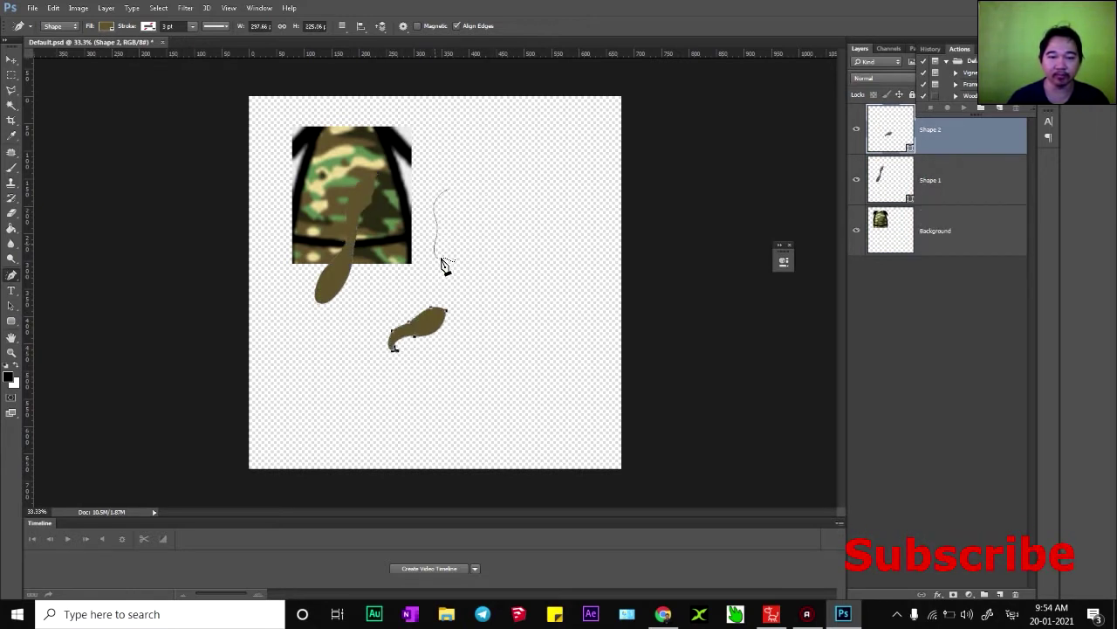
pyautogui.moveTo(453, 203); pyautogui.dragTo(448, 190)
pyautogui.moveTo(350, 333)
pyautogui.mouseDown()
pyautogui.moveTo(314, 363)
pyautogui.moveTo(326, 375)
pyautogui.moveTo(351, 328)
pyautogui.mouseUp()
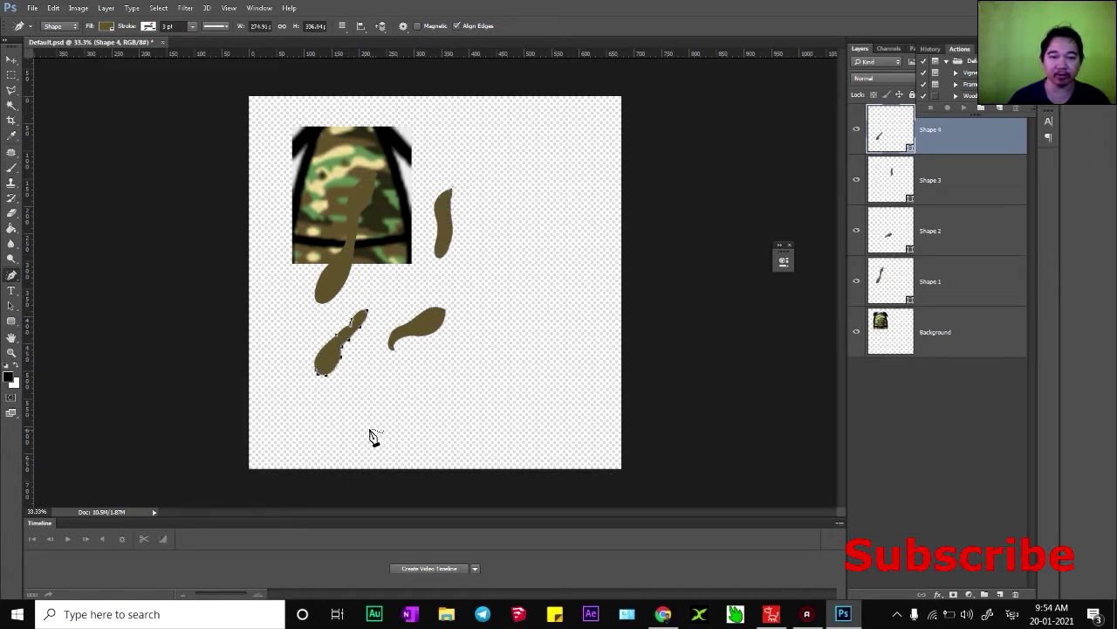
pyautogui.moveTo(403, 400)
pyautogui.mouseDown()
pyautogui.moveTo(430, 417)
pyautogui.moveTo(351, 427)
pyautogui.moveTo(371, 407)
pyautogui.moveTo(443, 389)
pyautogui.moveTo(463, 410)
pyautogui.moveTo(366, 410)
pyautogui.mouseUp()
pyautogui.hotkey('ctrl', 'z')
pyautogui.moveTo(481, 226); pyautogui.dragTo(474, 312)
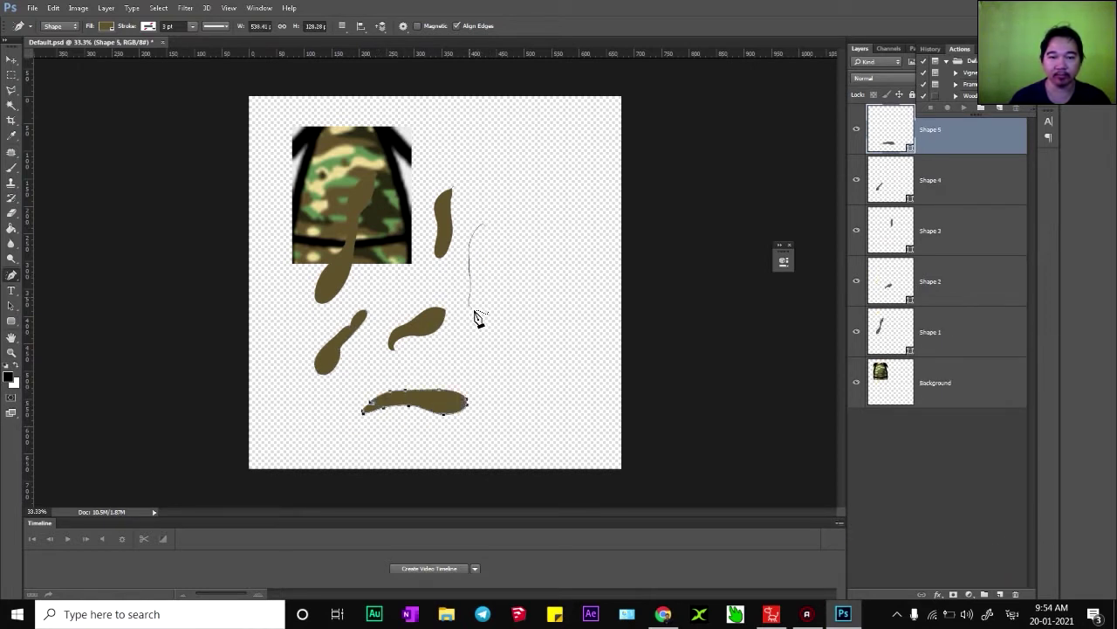
pyautogui.moveTo(488, 238); pyautogui.dragTo(484, 233)
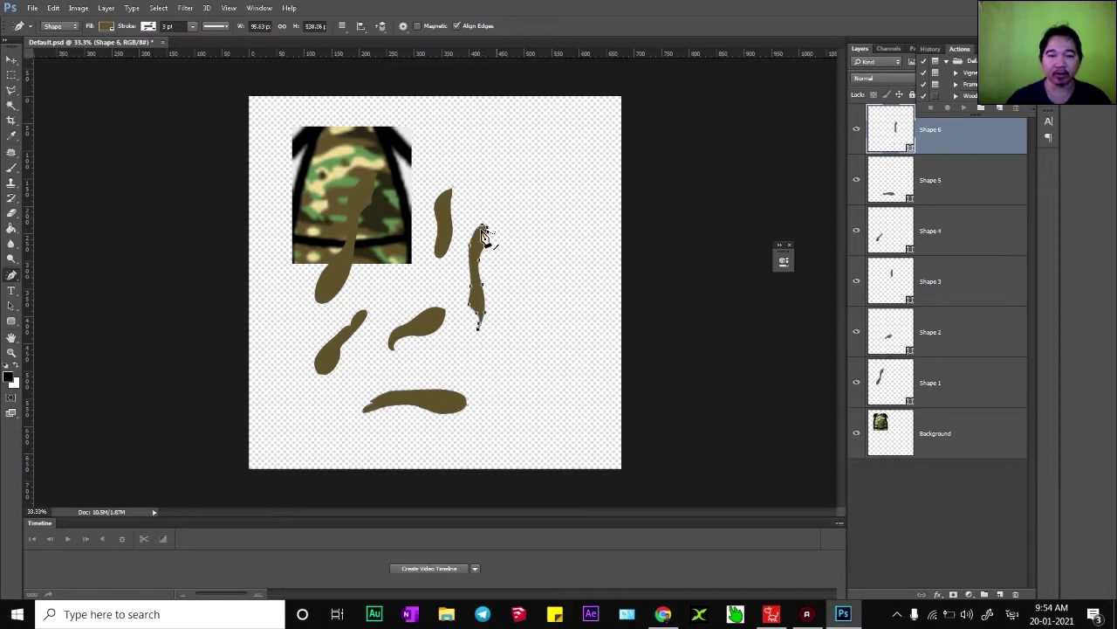
# - Select all six brown shape layers and duplicate the set five times, offsetting the copies to fill the canvas out to its edges
pyautogui.moveTo(280, 135); pyautogui.dragTo(579, 462)
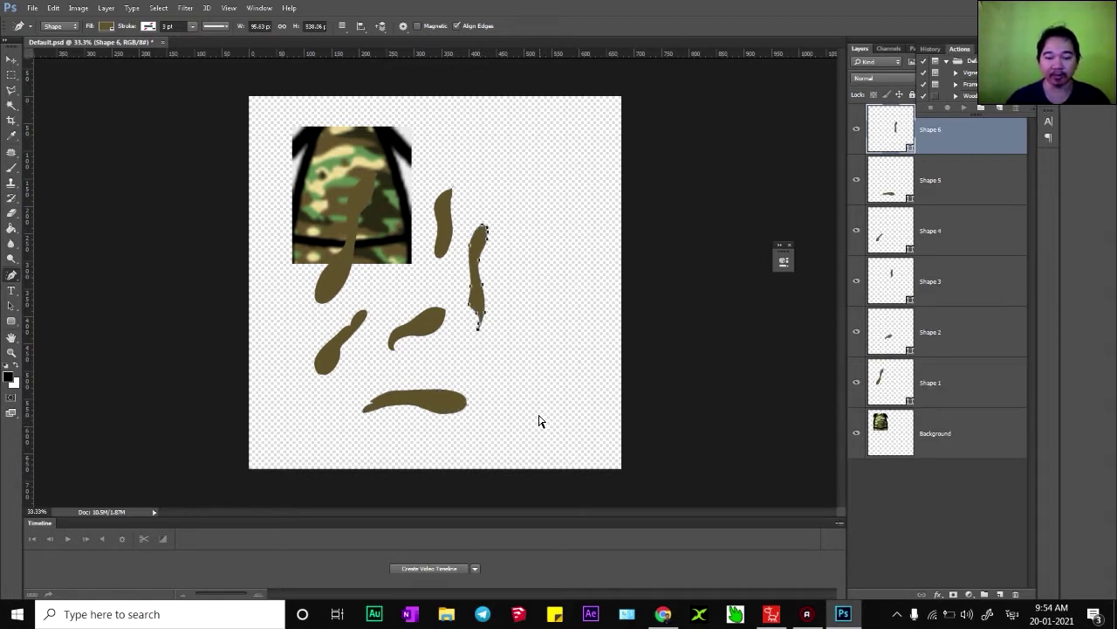
pyautogui.keyDown('shift'); pyautogui.click(951, 385); pyautogui.keyUp('shift')
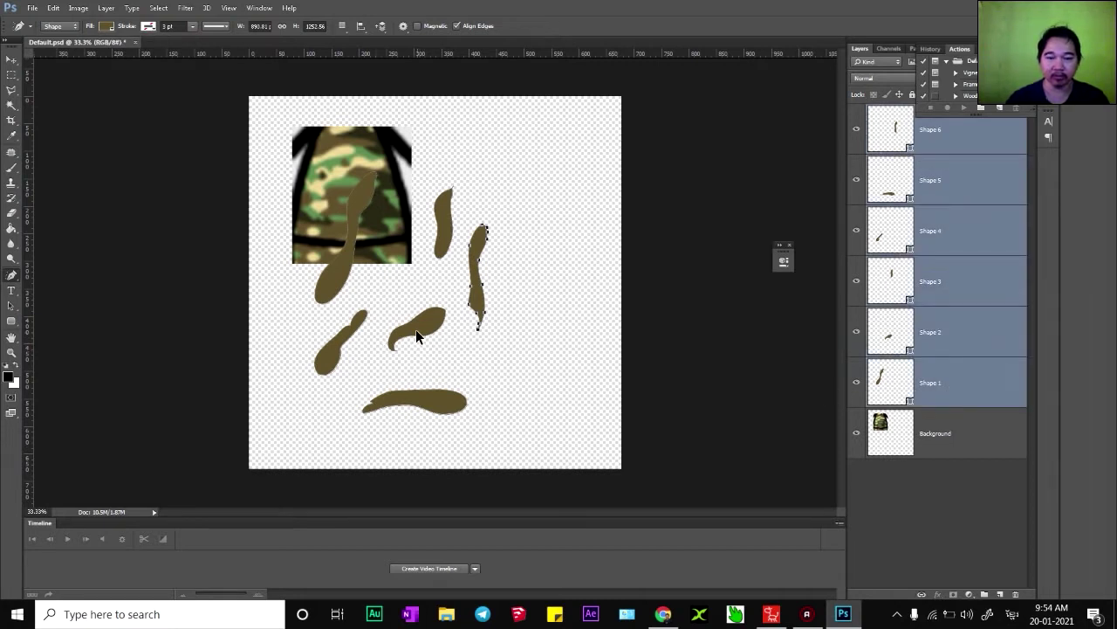
pyautogui.press('v')
pyautogui.moveTo(430, 333); pyautogui.dragTo(563, 537)
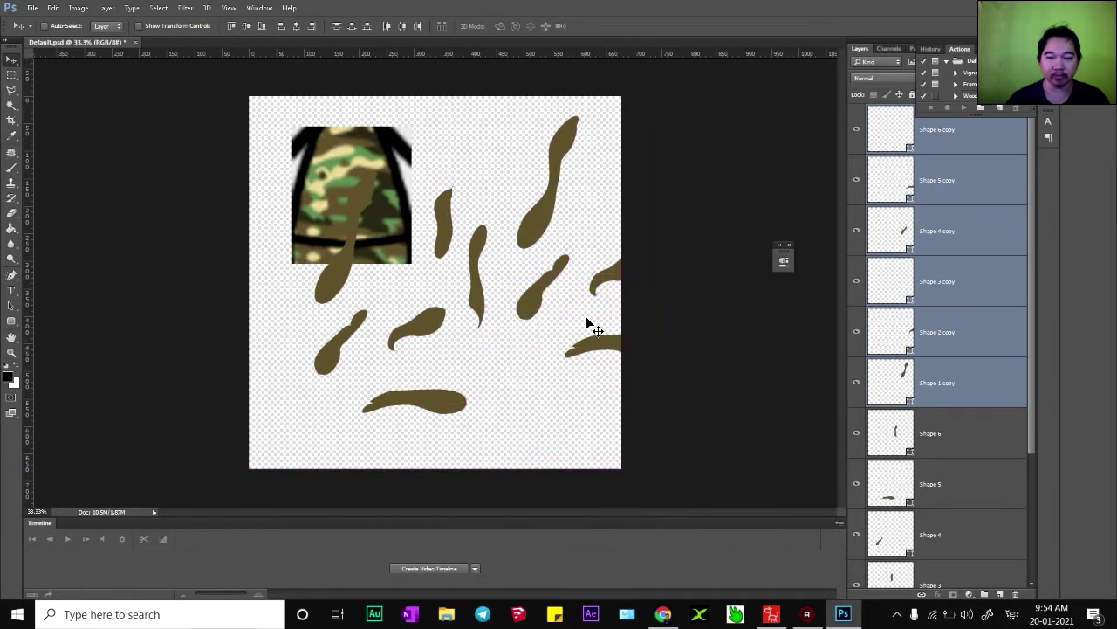
pyautogui.moveTo(589, 325); pyautogui.dragTo(270, 421)
pyautogui.moveTo(334, 280)
pyautogui.mouseDown()
pyautogui.moveTo(219, 180)
pyautogui.moveTo(243, 90)
pyautogui.moveTo(350, 293)
pyautogui.mouseUp()
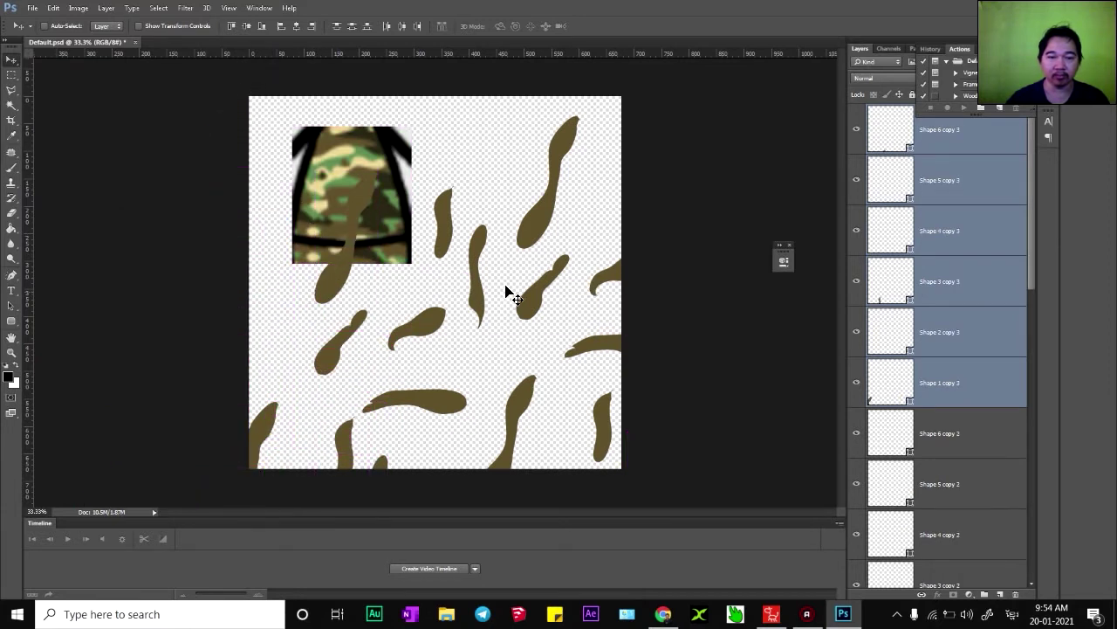
pyautogui.moveTo(291, 434); pyautogui.dragTo(172, 156)
pyautogui.moveTo(247, 214); pyautogui.dragTo(489, 75)
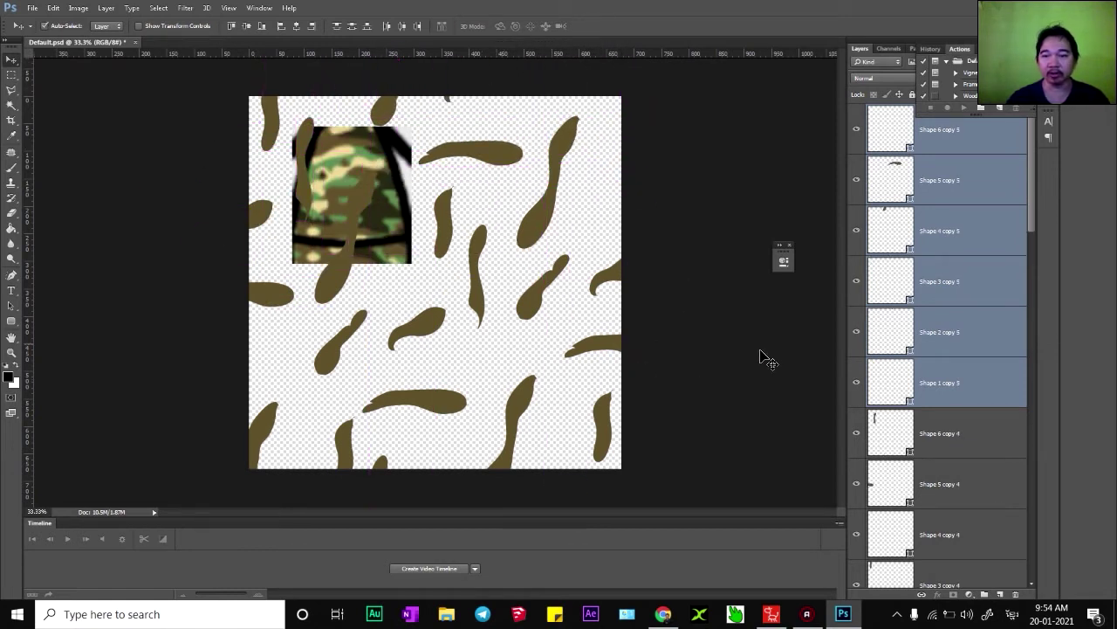
pyautogui.press('c')
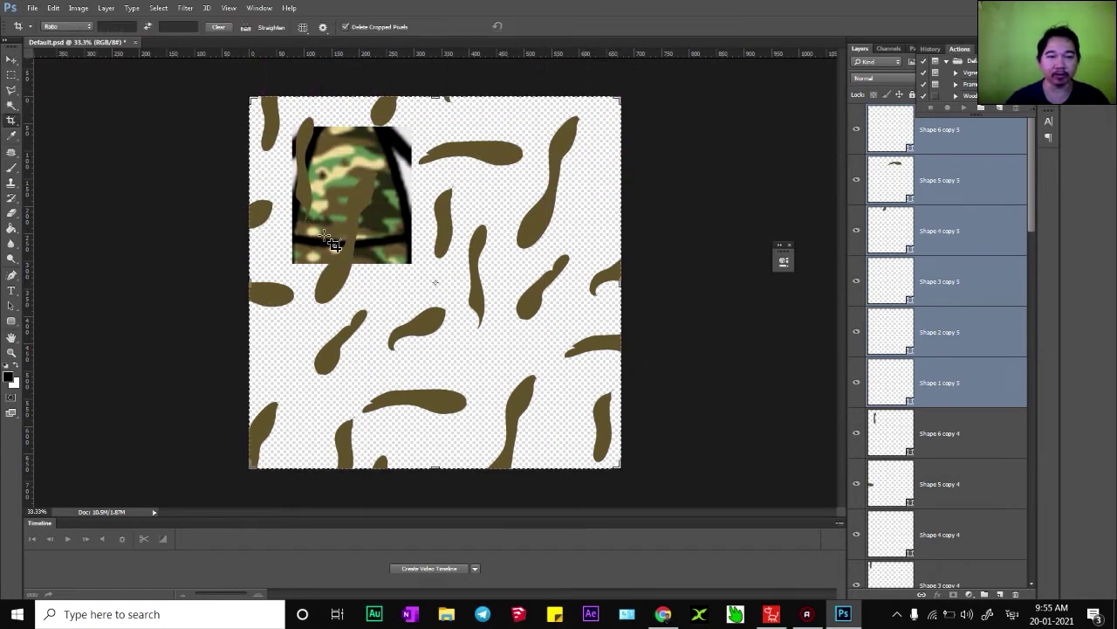
pyautogui.doubleClick(376, 281)
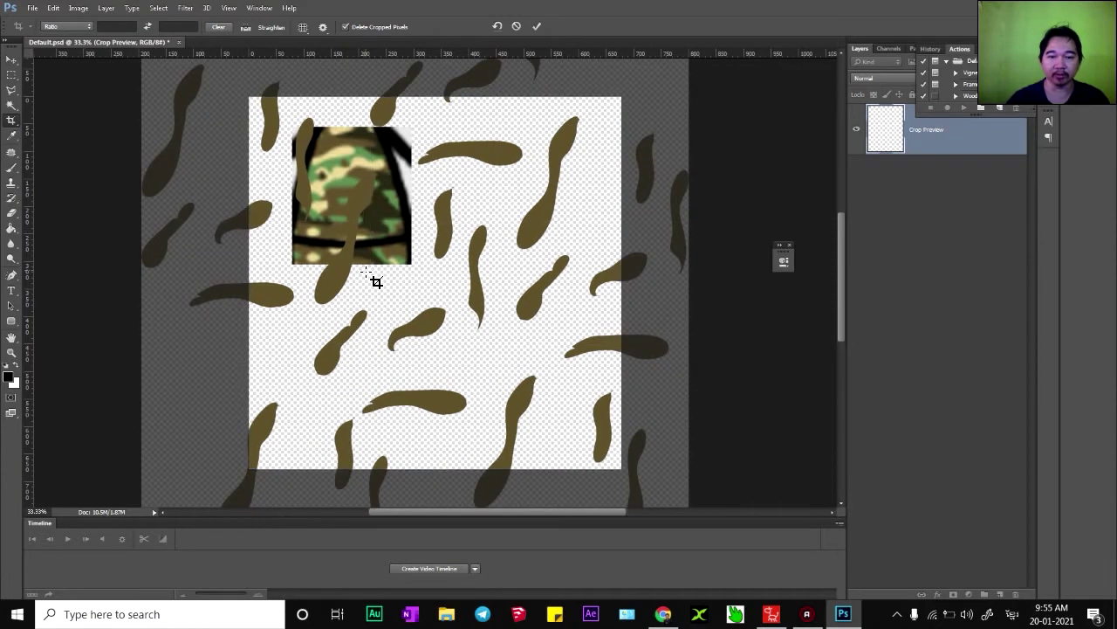
pyautogui.press('v')
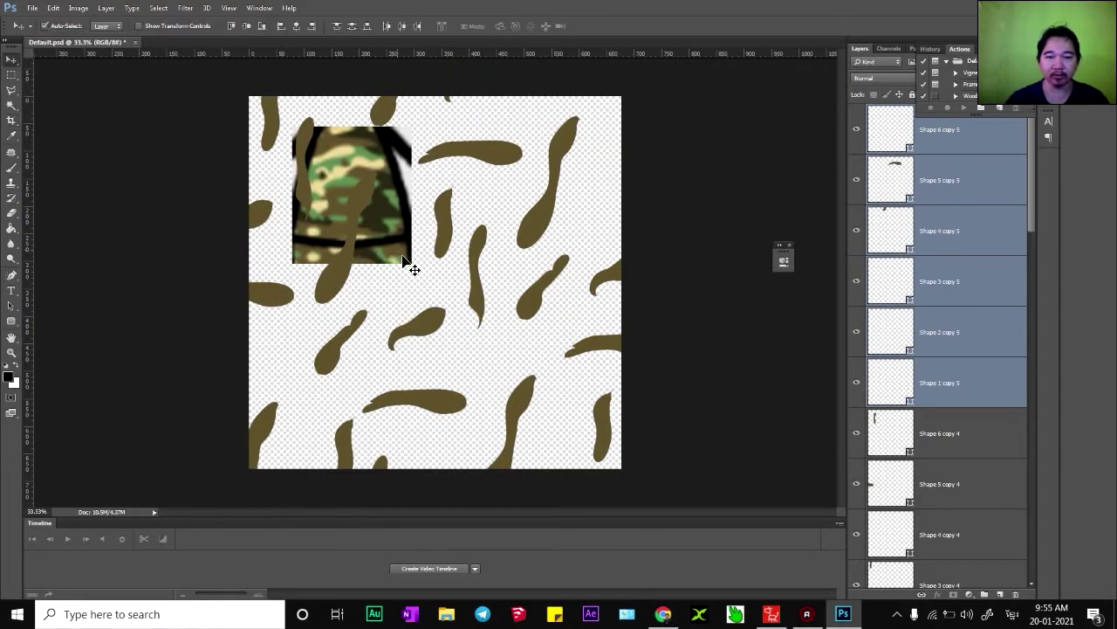
# - Move the camouflage sample to the lower-right part of the canvas and set the Freeform Pen's shape fill to the green sampled from it
pyautogui.moveTo(402, 263); pyautogui.dragTo(521, 401)
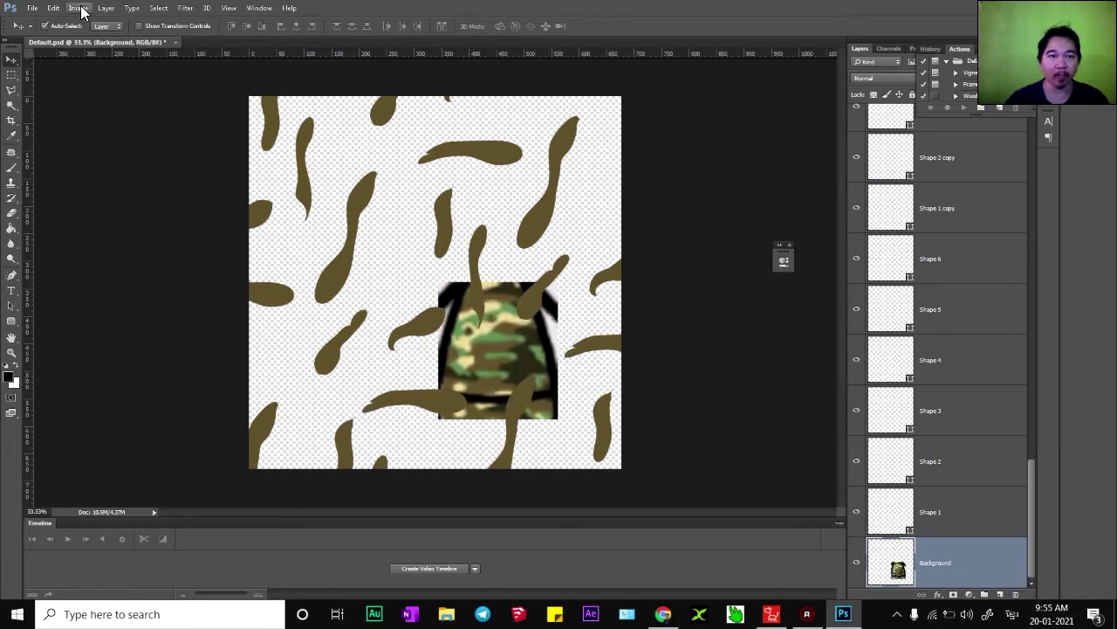
pyautogui.click(12, 274)
pyautogui.click(138, 28)
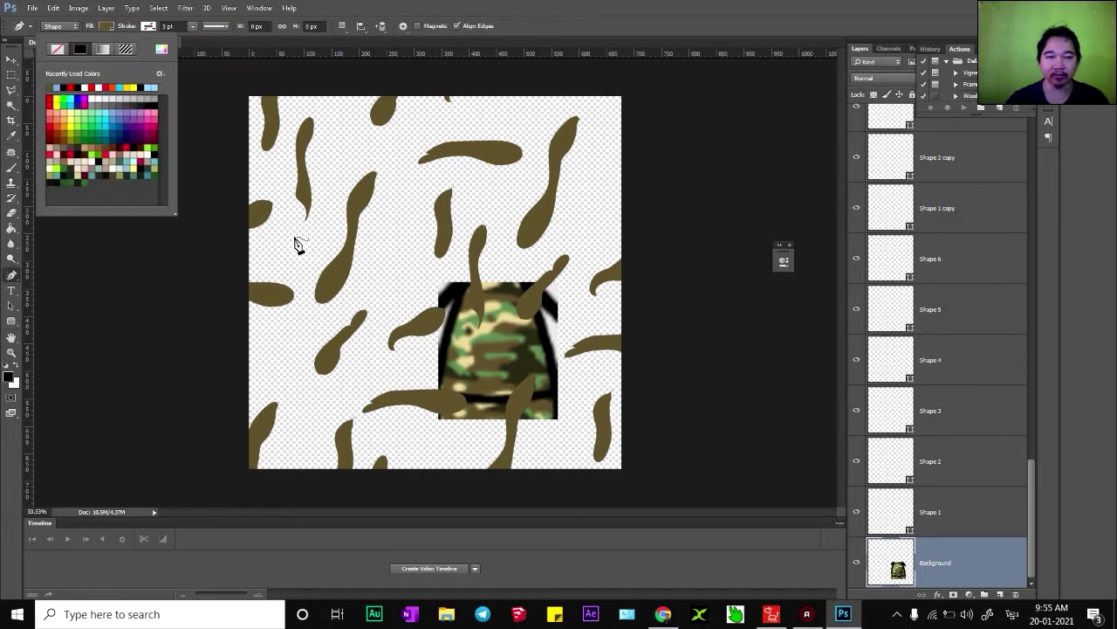
pyautogui.click(162, 50)
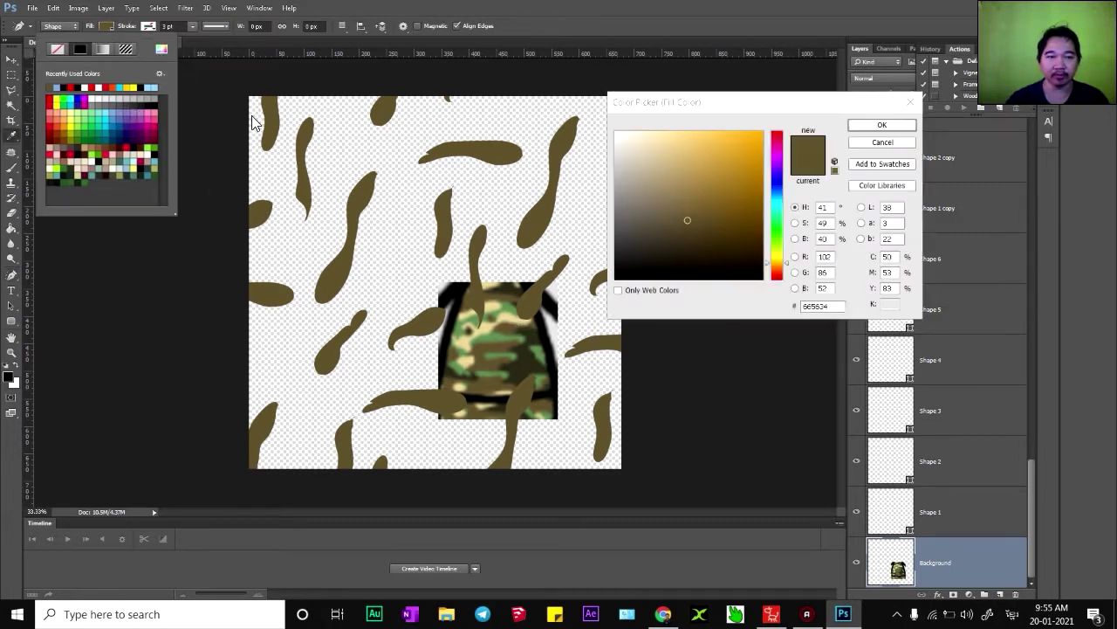
pyautogui.click(513, 314)
pyautogui.click(881, 125)
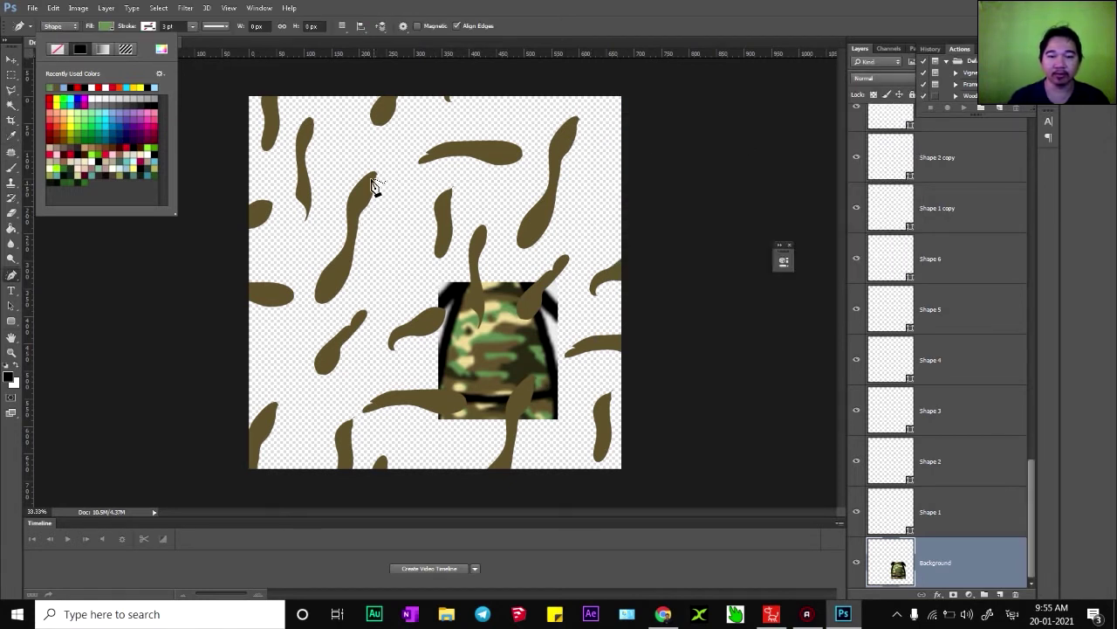
pyautogui.click(347, 138)
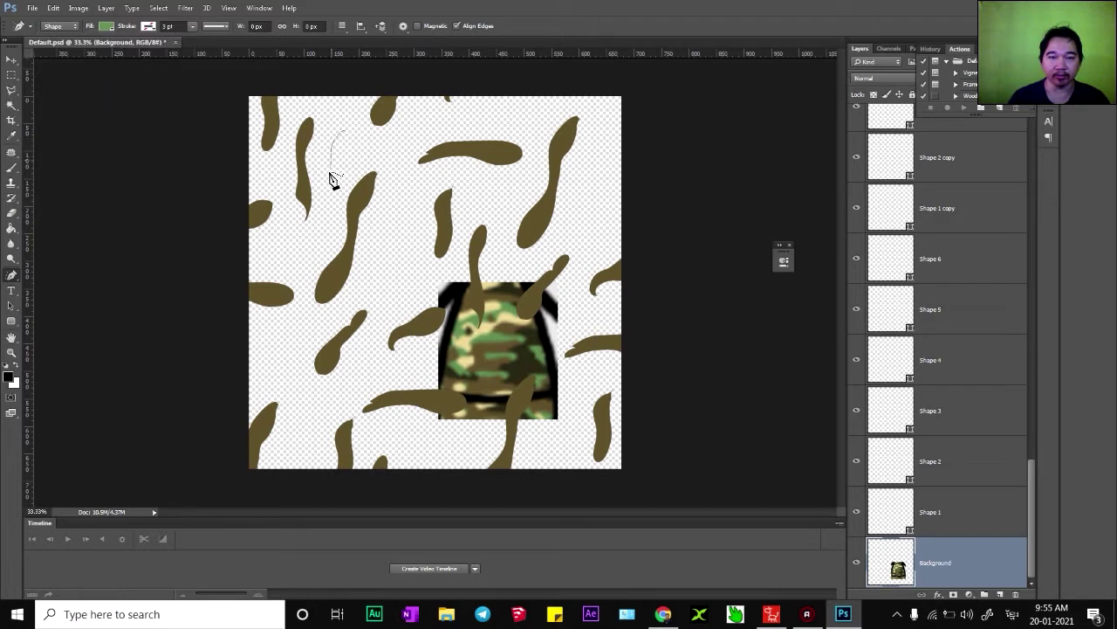
# - Draw ten elongated wavy green blobs with the Freeform Pen in the gaps between the brown shapes, from the upper canvas down to its lower edge
pyautogui.moveTo(321, 220); pyautogui.dragTo(346, 131)
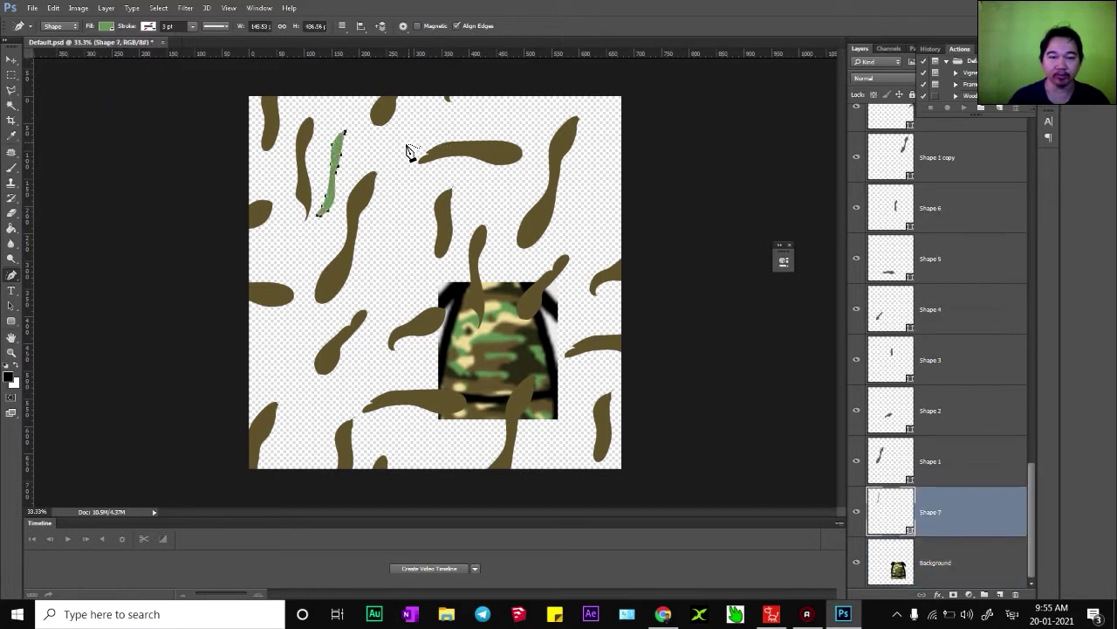
pyautogui.moveTo(384, 166)
pyautogui.mouseDown()
pyautogui.moveTo(434, 173)
pyautogui.moveTo(468, 162)
pyautogui.moveTo(384, 161)
pyautogui.mouseUp()
pyautogui.moveTo(462, 122)
pyautogui.mouseDown()
pyautogui.moveTo(544, 120)
pyautogui.moveTo(523, 133)
pyautogui.moveTo(463, 127)
pyautogui.mouseUp()
pyautogui.moveTo(361, 248)
pyautogui.mouseDown()
pyautogui.moveTo(410, 219)
pyautogui.moveTo(438, 231)
pyautogui.moveTo(361, 247)
pyautogui.mouseUp()
pyautogui.moveTo(474, 232)
pyautogui.mouseDown()
pyautogui.moveTo(569, 213)
pyautogui.moveTo(590, 227)
pyautogui.moveTo(472, 226)
pyautogui.mouseUp()
pyautogui.moveTo(454, 264)
pyautogui.mouseDown()
pyautogui.moveTo(416, 299)
pyautogui.moveTo(389, 307)
pyautogui.moveTo(403, 295)
pyautogui.mouseUp()
pyautogui.moveTo(300, 333)
pyautogui.mouseDown()
pyautogui.moveTo(252, 401)
pyautogui.moveTo(293, 365)
pyautogui.moveTo(297, 330)
pyautogui.mouseUp()
pyautogui.moveTo(374, 364)
pyautogui.mouseDown()
pyautogui.moveTo(300, 414)
pyautogui.moveTo(384, 360)
pyautogui.mouseUp()
pyautogui.moveTo(563, 338); pyautogui.dragTo(463, 379)
pyautogui.moveTo(407, 447)
pyautogui.mouseDown()
pyautogui.moveTo(504, 426)
pyautogui.moveTo(437, 443)
pyautogui.moveTo(409, 446)
pyautogui.mouseUp()
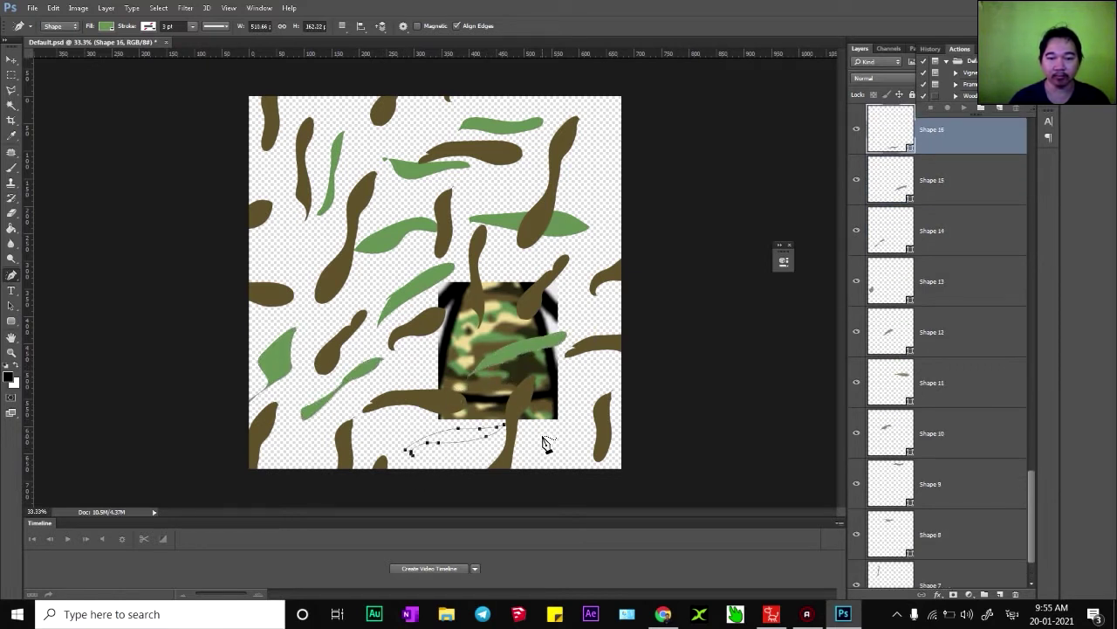
# - Draw ten more green blobs in the remaining gaps, including along the canvas's edges and upper-left corner
pyautogui.moveTo(544, 444)
pyautogui.mouseDown()
pyautogui.moveTo(581, 384)
pyautogui.moveTo(604, 387)
pyautogui.moveTo(528, 439)
pyautogui.mouseUp()
pyautogui.moveTo(592, 147)
pyautogui.mouseDown()
pyautogui.moveTo(593, 226)
pyautogui.moveTo(606, 174)
pyautogui.moveTo(590, 148)
pyautogui.mouseUp()
pyautogui.moveTo(266, 207)
pyautogui.mouseDown()
pyautogui.moveTo(288, 187)
pyautogui.moveTo(279, 246)
pyautogui.moveTo(246, 262)
pyautogui.moveTo(281, 256)
pyautogui.moveTo(281, 192)
pyautogui.mouseUp()
pyautogui.moveTo(332, 100)
pyautogui.mouseDown()
pyautogui.moveTo(316, 143)
pyautogui.moveTo(333, 98)
pyautogui.mouseUp()
pyautogui.moveTo(287, 134)
pyautogui.mouseDown()
pyautogui.moveTo(247, 171)
pyautogui.moveTo(287, 137)
pyautogui.mouseUp()
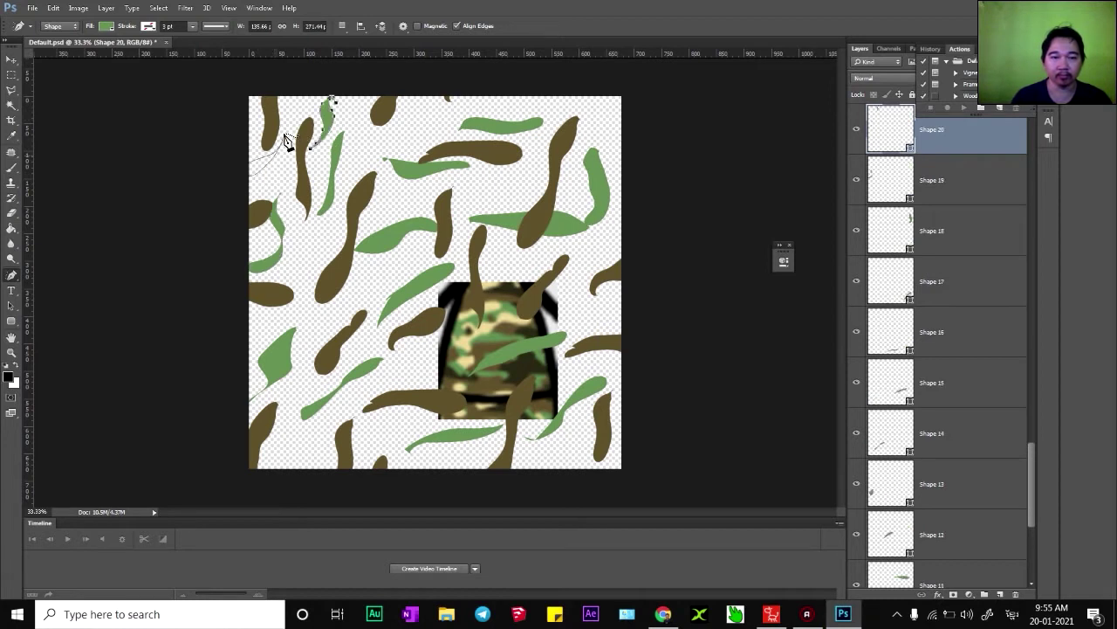
pyautogui.moveTo(384, 135)
pyautogui.mouseDown()
pyautogui.moveTo(473, 93)
pyautogui.moveTo(450, 119)
pyautogui.moveTo(356, 162)
pyautogui.moveTo(384, 135)
pyautogui.mouseUp()
pyautogui.moveTo(295, 455)
pyautogui.mouseDown()
pyautogui.moveTo(406, 429)
pyautogui.moveTo(376, 449)
pyautogui.moveTo(295, 452)
pyautogui.mouseUp()
pyautogui.moveTo(581, 320)
pyautogui.mouseDown()
pyautogui.moveTo(616, 315)
pyautogui.moveTo(600, 329)
pyautogui.moveTo(559, 316)
pyautogui.mouseUp()
pyautogui.moveTo(402, 253)
pyautogui.mouseDown()
pyautogui.moveTo(321, 326)
pyautogui.moveTo(330, 336)
pyautogui.moveTo(395, 258)
pyautogui.mouseUp()
pyautogui.moveTo(536, 166)
pyautogui.mouseDown()
pyautogui.moveTo(479, 186)
pyautogui.moveTo(478, 204)
pyautogui.moveTo(535, 162)
pyautogui.mouseUp()
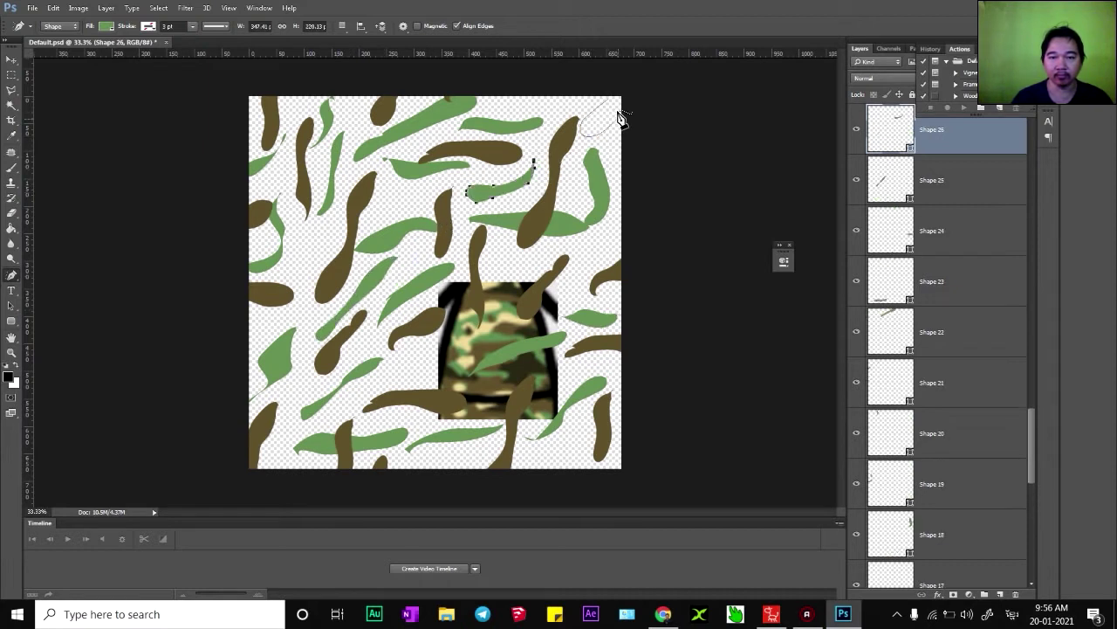
pyautogui.moveTo(618, 112); pyautogui.dragTo(609, 100)
pyautogui.moveTo(506, 98)
pyautogui.mouseDown()
pyautogui.moveTo(544, 92)
pyautogui.moveTo(564, 107)
pyautogui.moveTo(525, 106)
pyautogui.mouseUp()
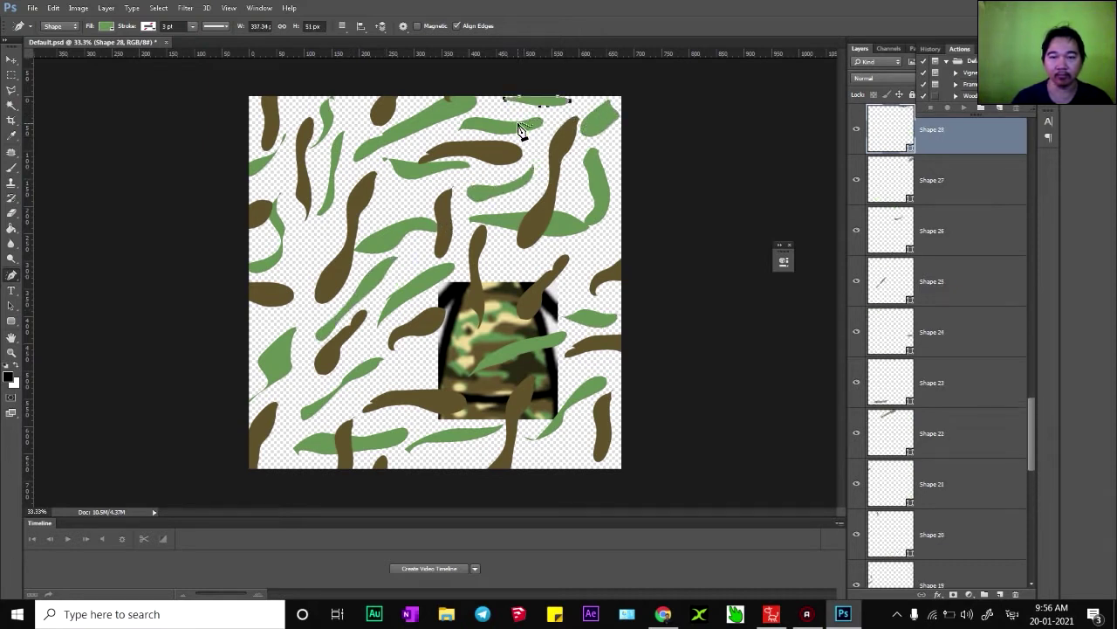
pyautogui.hotkey('ctrl', 'alt', 'z')
pyautogui.hotkey('ctrl', 'alt', 'z')
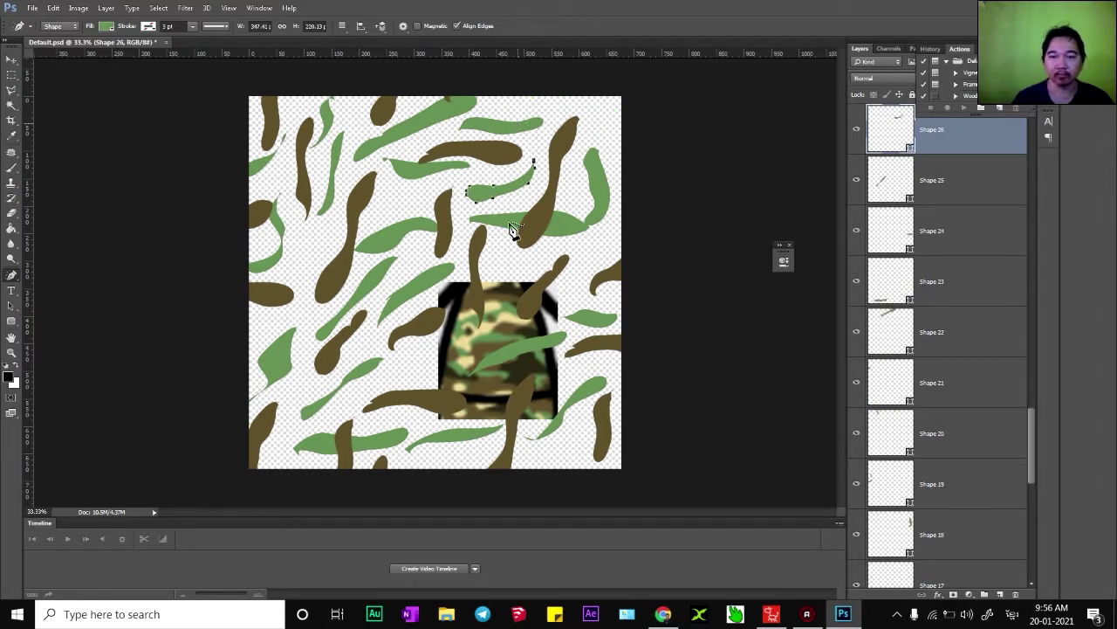
# - Draw one bent green blob along the canvas's top edge, curving down near the upper-right corner
pyautogui.moveTo(608, 101)
pyautogui.mouseDown()
pyautogui.moveTo(516, 107)
pyautogui.moveTo(563, 106)
pyautogui.moveTo(582, 136)
pyautogui.mouseUp()
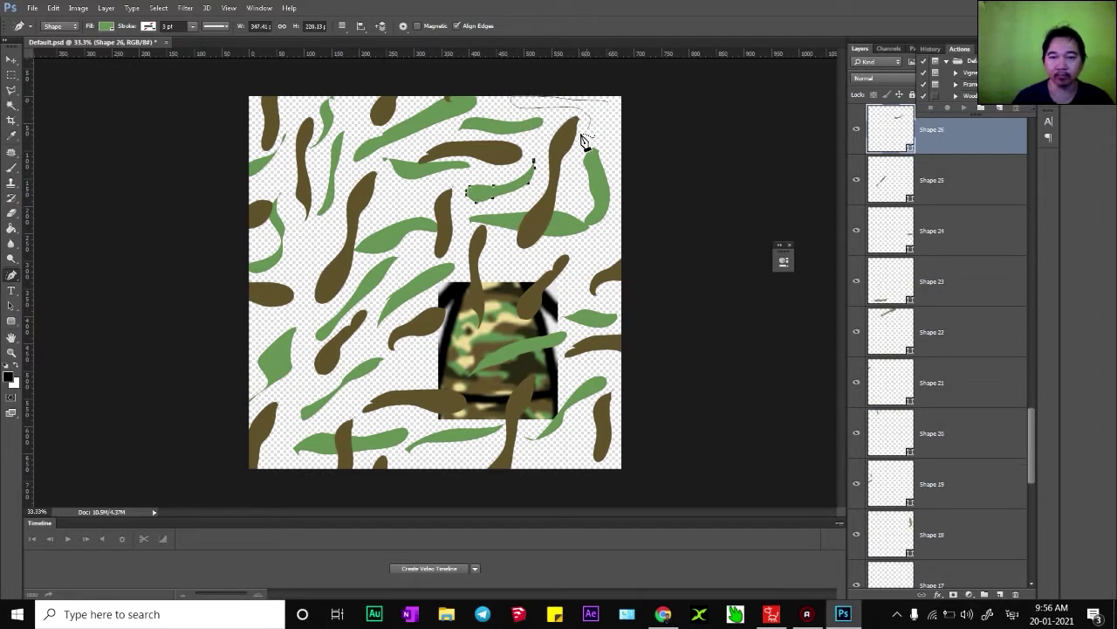
pyautogui.click(608, 106)
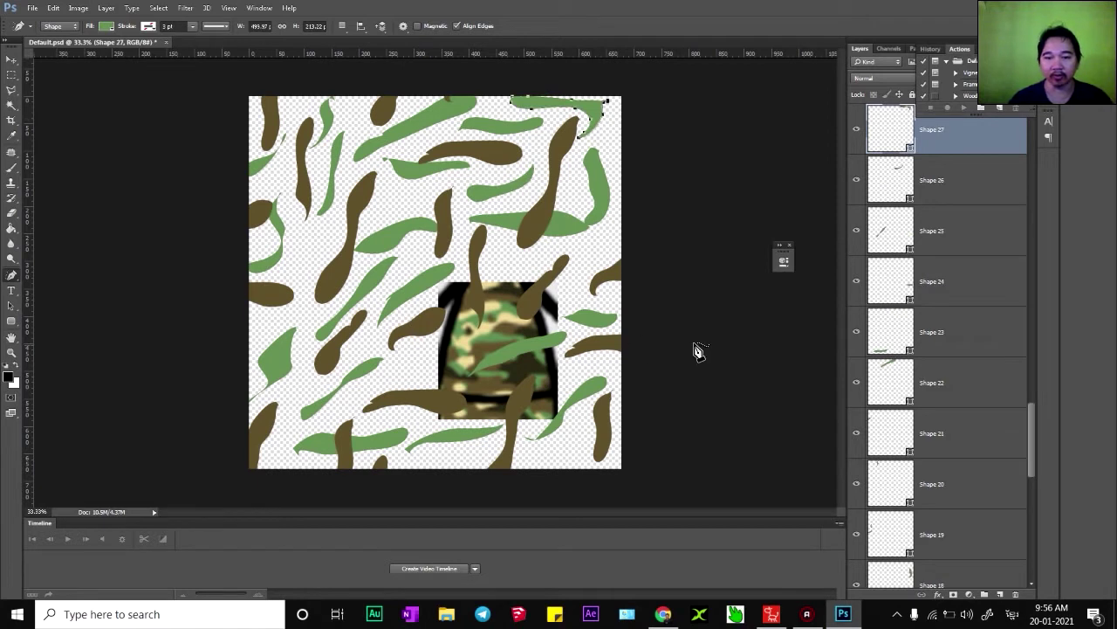
# - Add a new empty layer and place it directly above the Background layer, beneath all the shape layers
pyautogui.moveTo(1032, 436); pyautogui.dragTo(1044, 564)
pyautogui.keyDown('shift'); pyautogui.click(968, 529); pyautogui.keyUp('shift')
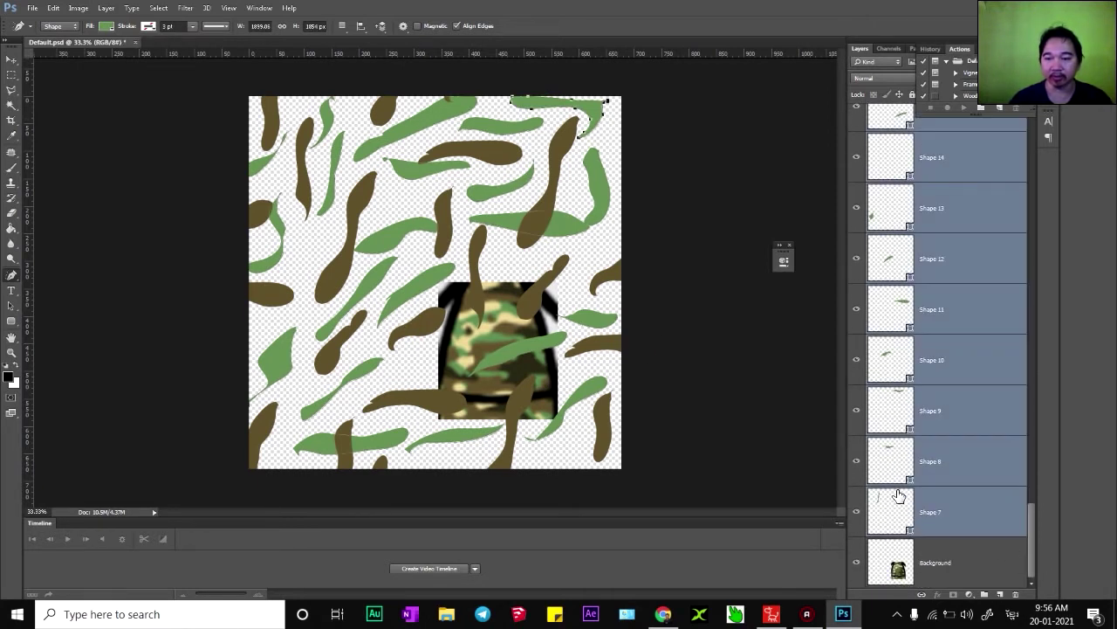
pyautogui.click(966, 474)
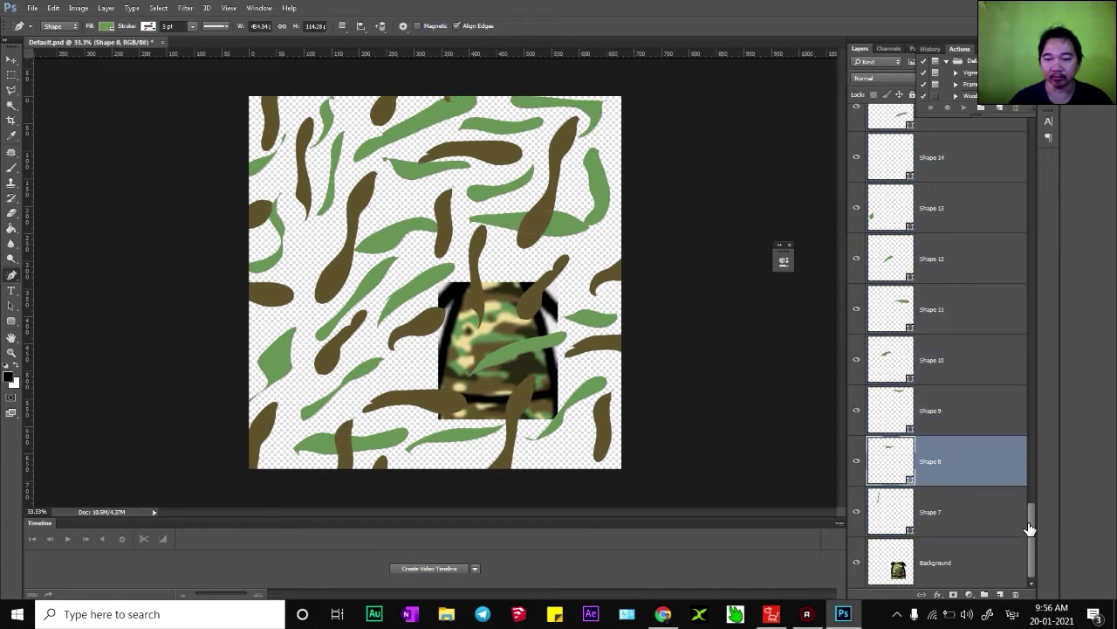
pyautogui.moveTo(1032, 522)
pyautogui.mouseDown()
pyautogui.moveTo(1025, 138)
pyautogui.moveTo(1047, 538)
pyautogui.mouseUp()
pyautogui.click(1001, 595)
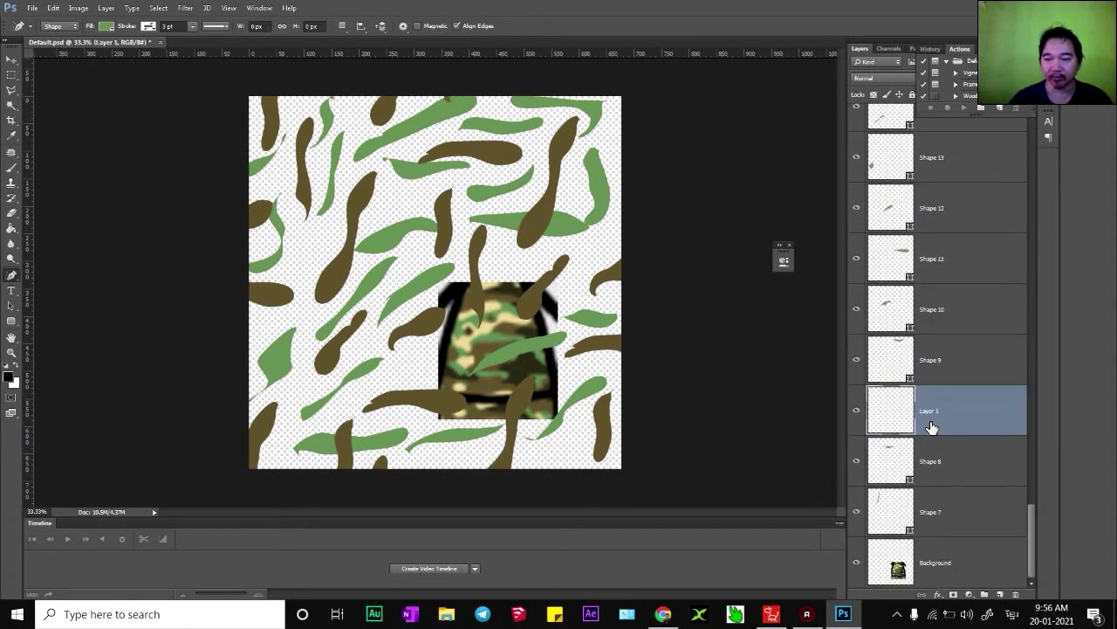
pyautogui.moveTo(931, 426); pyautogui.dragTo(928, 534)
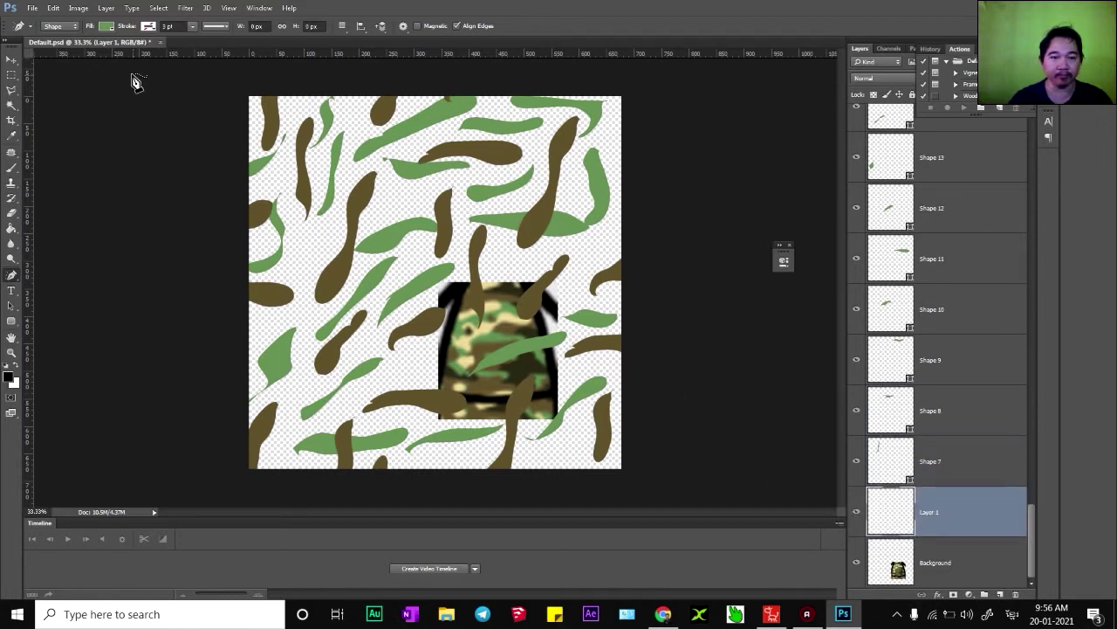
# - Set the foreground color to the beige sampled from the camouflage shirt and fill the new layer with it
pyautogui.click(107, 26)
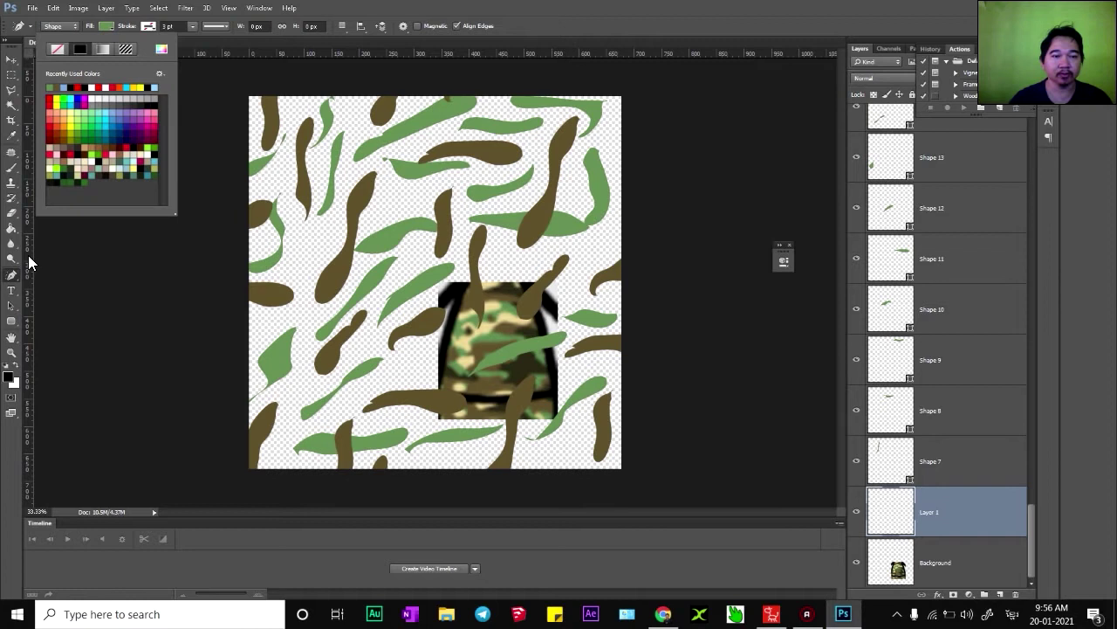
pyautogui.click(9, 377)
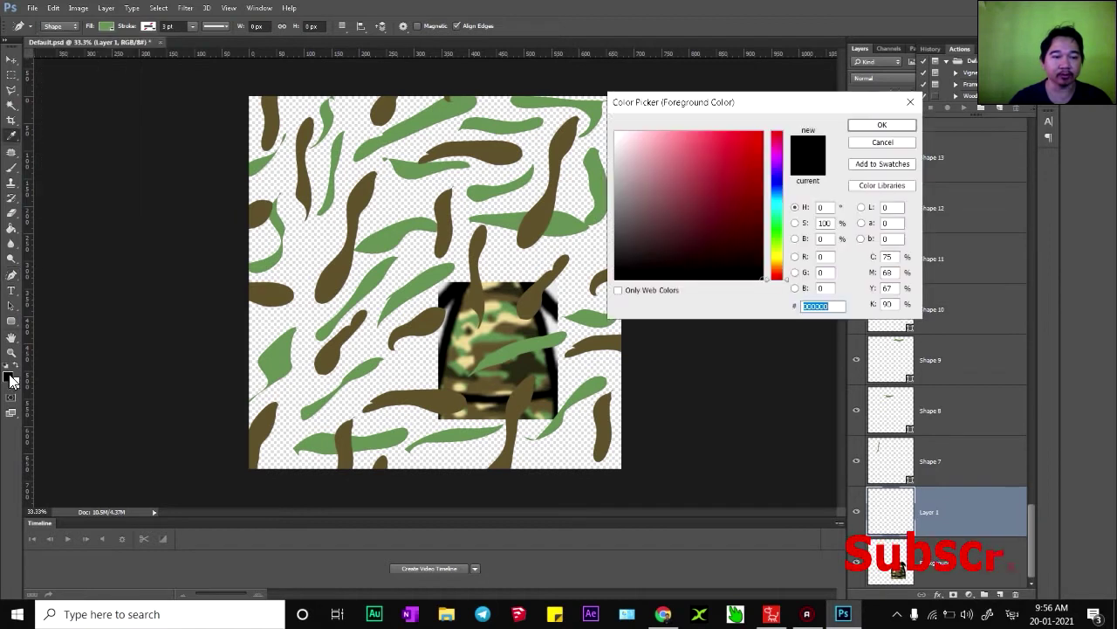
pyautogui.click(512, 320)
pyautogui.click(881, 125)
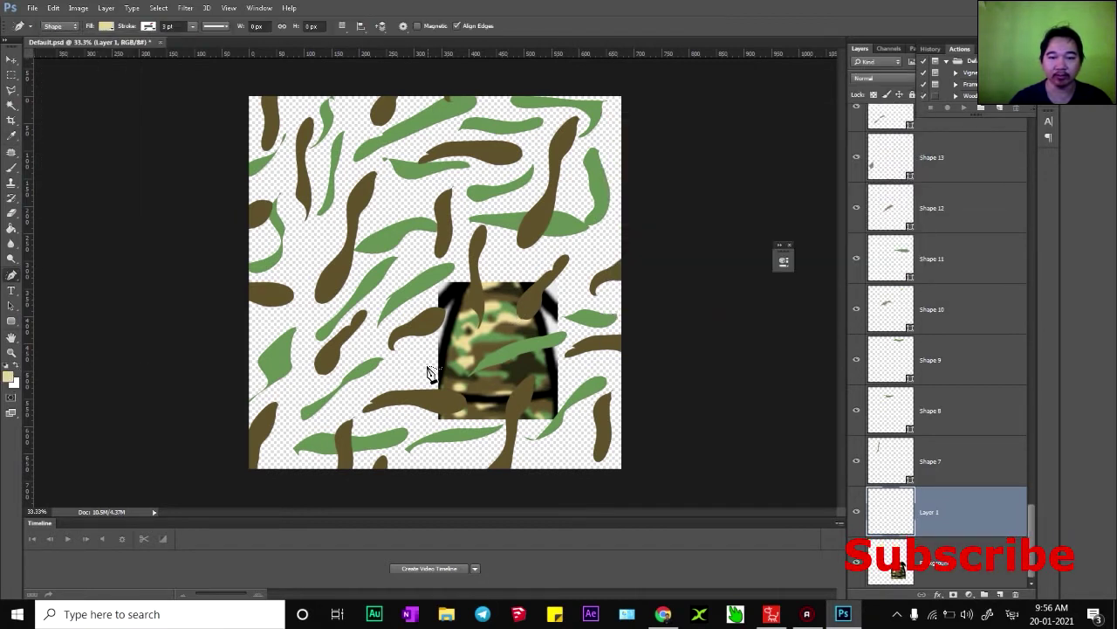
pyautogui.press('g')
pyautogui.click(413, 366)
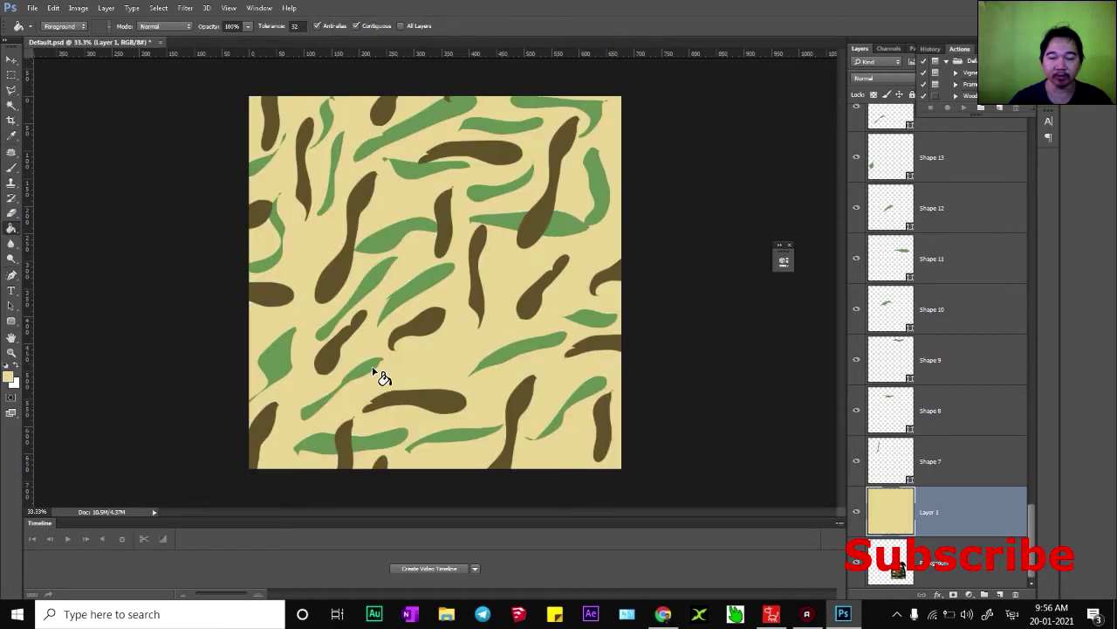
# - Move the camouflage sample layer above the beige layer and set the Freeform Pen's shape fill to the shirt's sampled near-black brown
pyautogui.moveTo(918, 559); pyautogui.dragTo(945, 462)
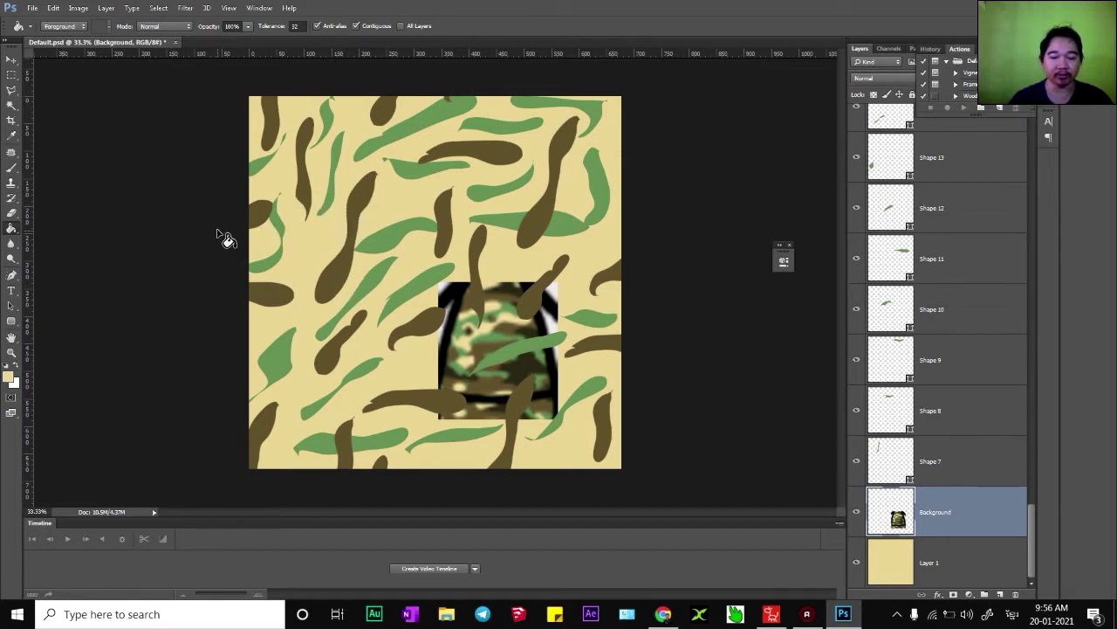
pyautogui.press('p')
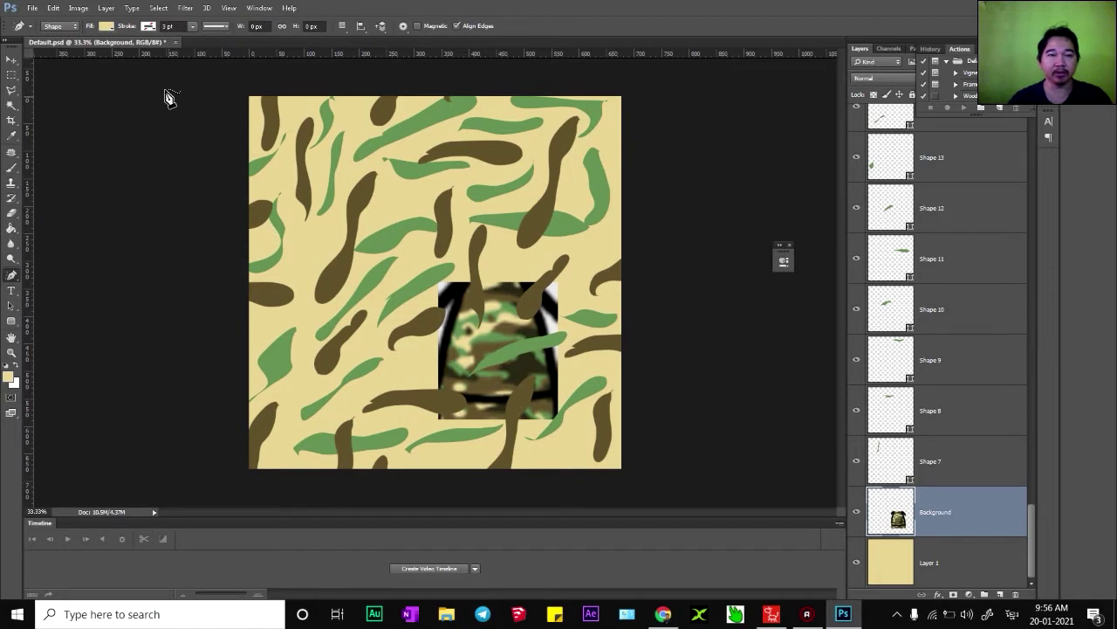
pyautogui.click(106, 27)
pyautogui.click(162, 50)
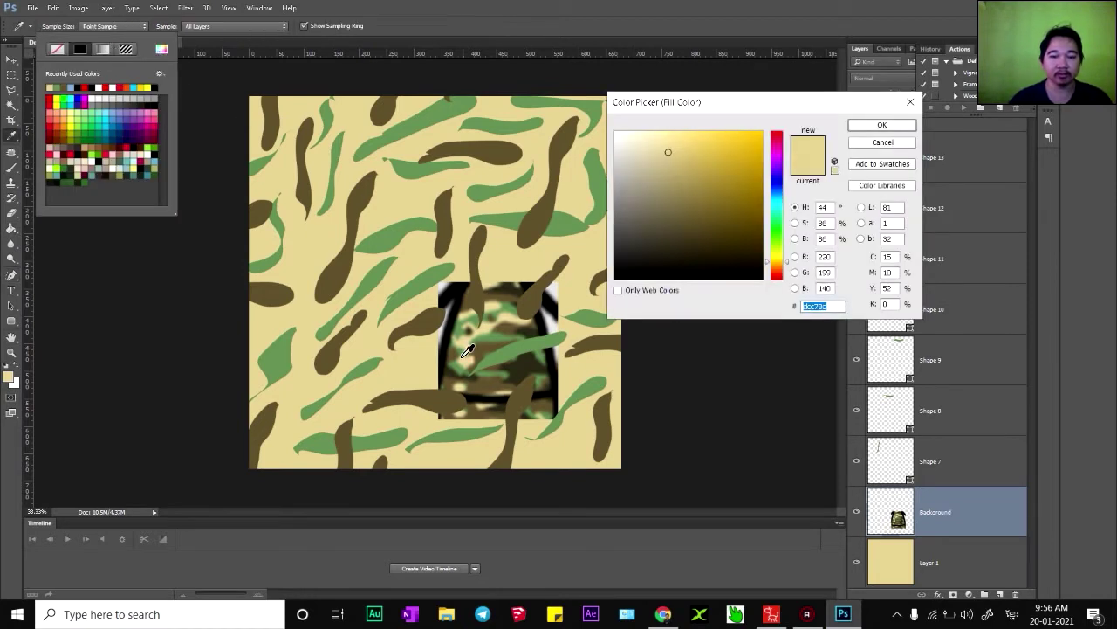
pyautogui.click(523, 368)
pyautogui.click(873, 126)
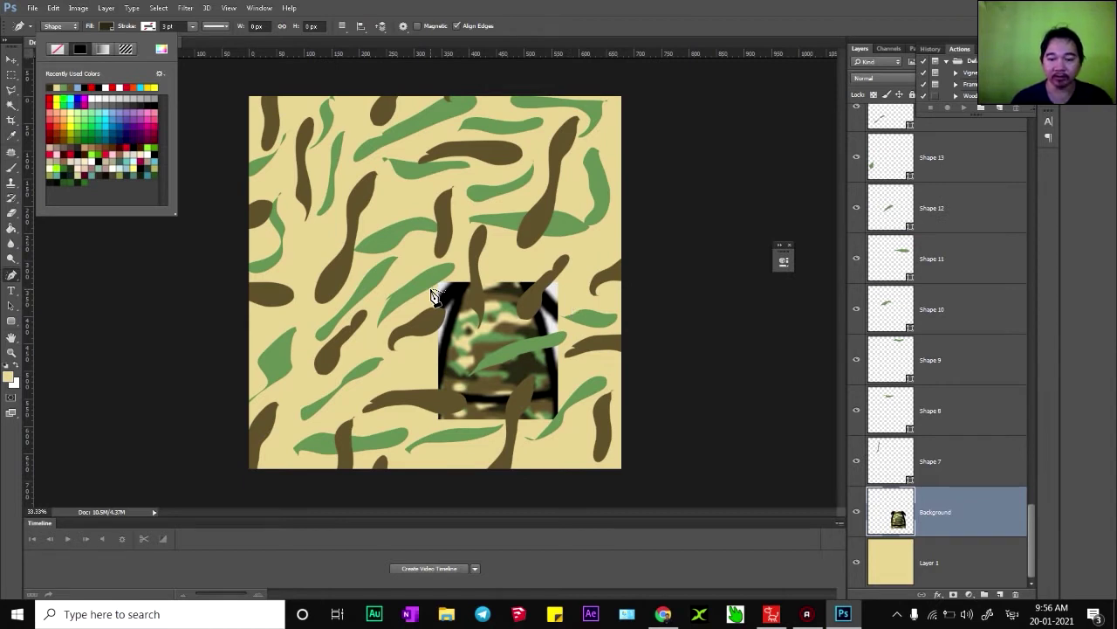
# - Draw five elongated dark blobs with the Freeform Pen: two over and beside the camouflage sample and three in the canvas's left half
pyautogui.moveTo(521, 247); pyautogui.dragTo(486, 312)
pyautogui.click(476, 345)
pyautogui.click(521, 252)
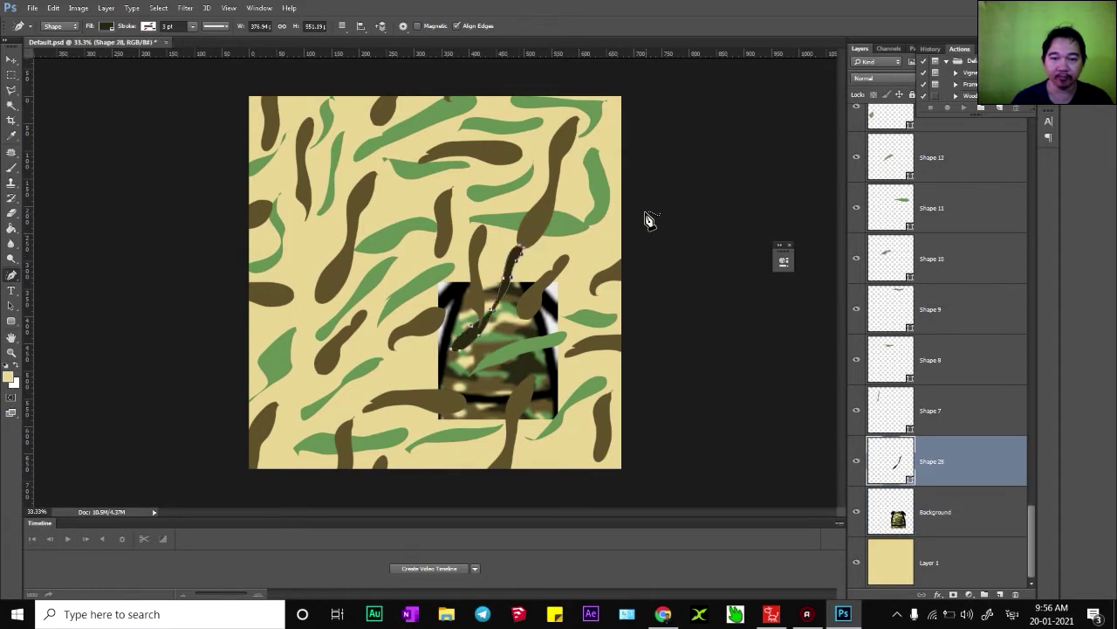
pyautogui.click(546, 310)
pyautogui.click(604, 231)
pyautogui.click(427, 183)
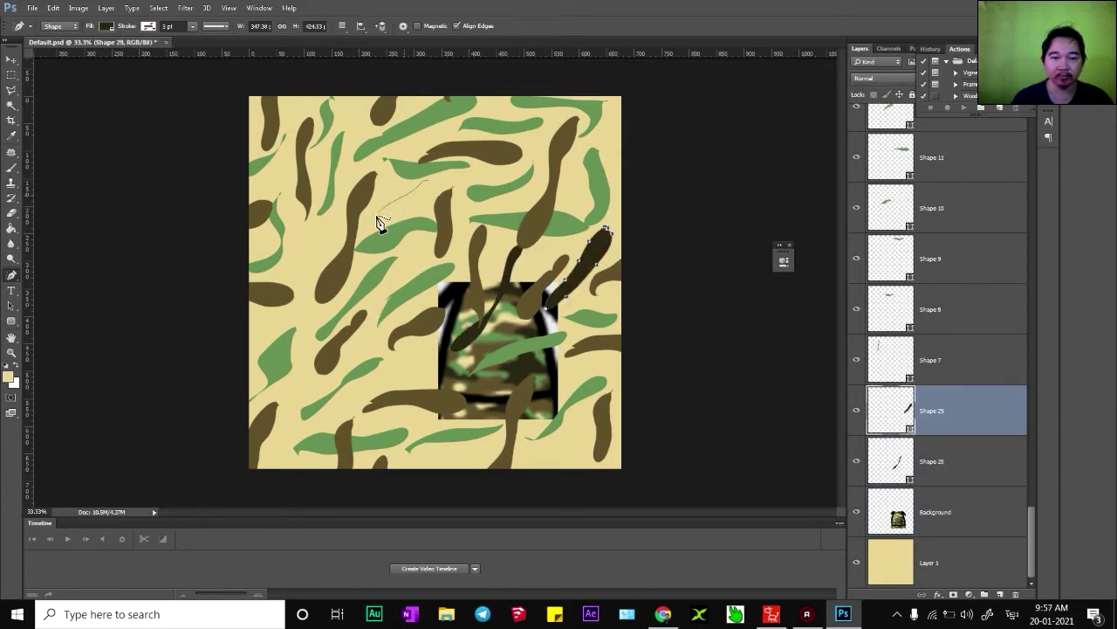
pyautogui.click(376, 219)
pyautogui.click(428, 183)
pyautogui.click(333, 222)
pyautogui.click(268, 284)
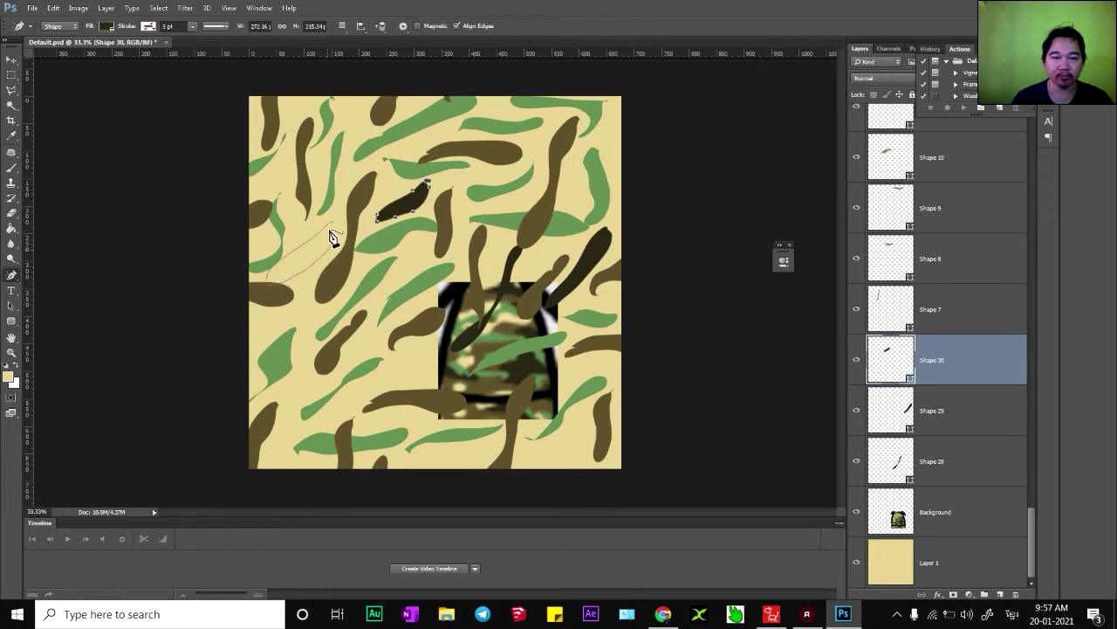
pyautogui.click(333, 221)
pyautogui.click(383, 331)
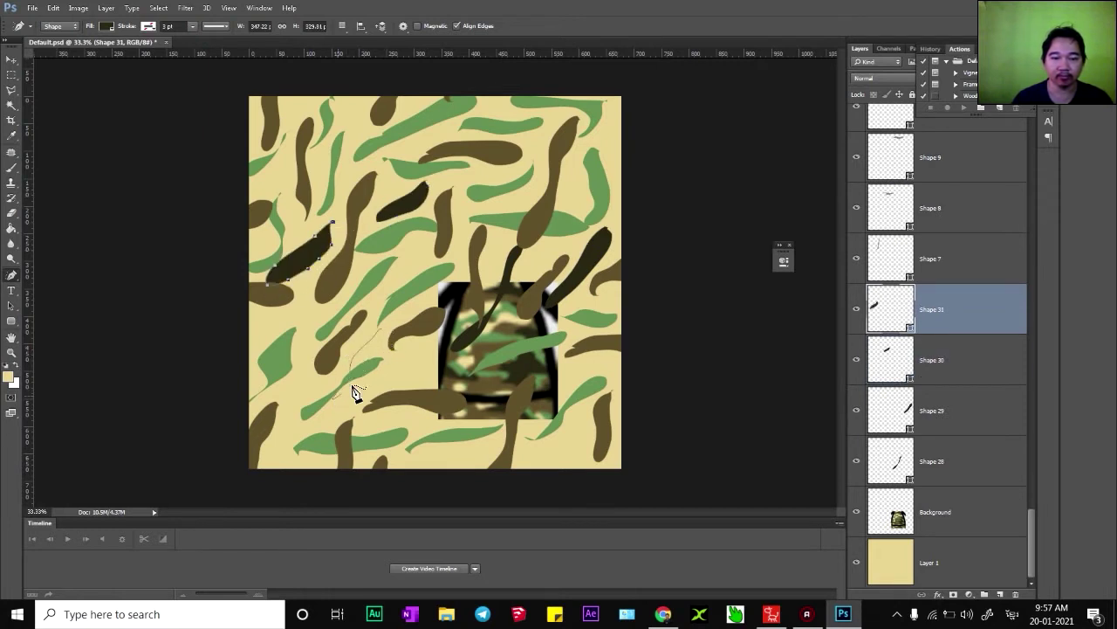
pyautogui.moveTo(353, 386); pyautogui.dragTo(382, 330)
# - Draw eight more dark blobs behind the green and brown shapes, spread from the lower corners to the canvas's top edge
pyautogui.moveTo(452, 351)
pyautogui.mouseDown()
pyautogui.moveTo(484, 383)
pyautogui.moveTo(495, 375)
pyautogui.moveTo(458, 353)
pyautogui.mouseUp()
pyautogui.moveTo(582, 427)
pyautogui.mouseDown()
pyautogui.moveTo(535, 439)
pyautogui.moveTo(543, 457)
pyautogui.moveTo(596, 459)
pyautogui.moveTo(582, 427)
pyautogui.mouseUp()
pyautogui.moveTo(505, 154)
pyautogui.mouseDown()
pyautogui.moveTo(494, 213)
pyautogui.moveTo(526, 156)
pyautogui.moveTo(506, 154)
pyautogui.mouseUp()
pyautogui.moveTo(377, 331)
pyautogui.mouseDown()
pyautogui.moveTo(400, 293)
pyautogui.moveTo(374, 273)
pyautogui.mouseUp()
pyautogui.moveTo(311, 393); pyautogui.dragTo(270, 452)
pyautogui.moveTo(314, 387); pyautogui.dragTo(311, 393)
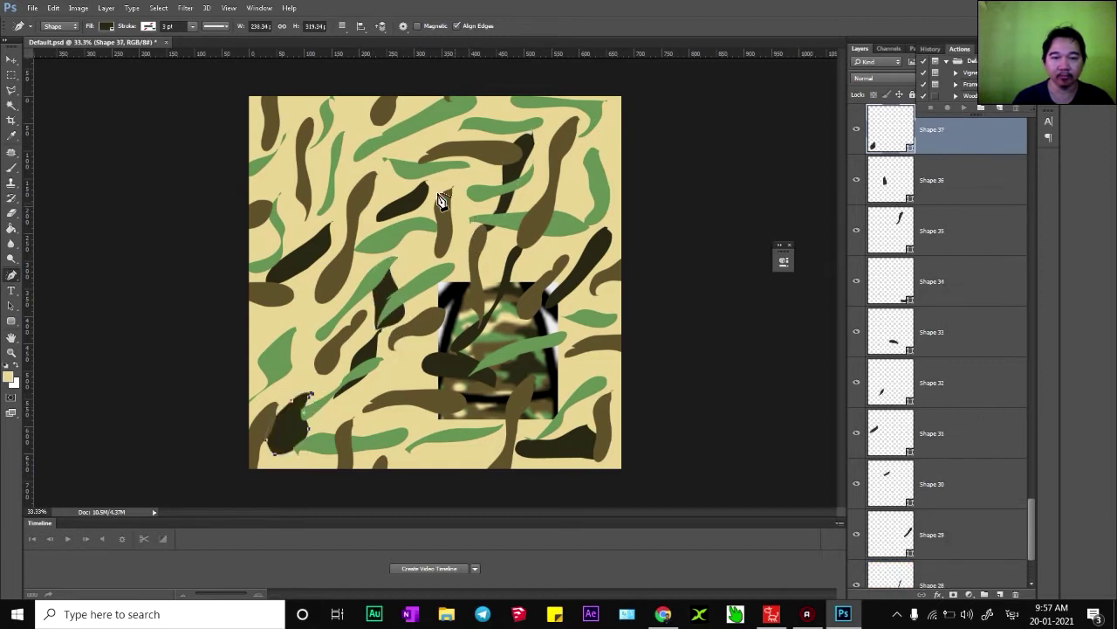
pyautogui.moveTo(351, 119)
pyautogui.mouseDown()
pyautogui.moveTo(344, 151)
pyautogui.moveTo(365, 126)
pyautogui.mouseUp()
pyautogui.click(366, 131)
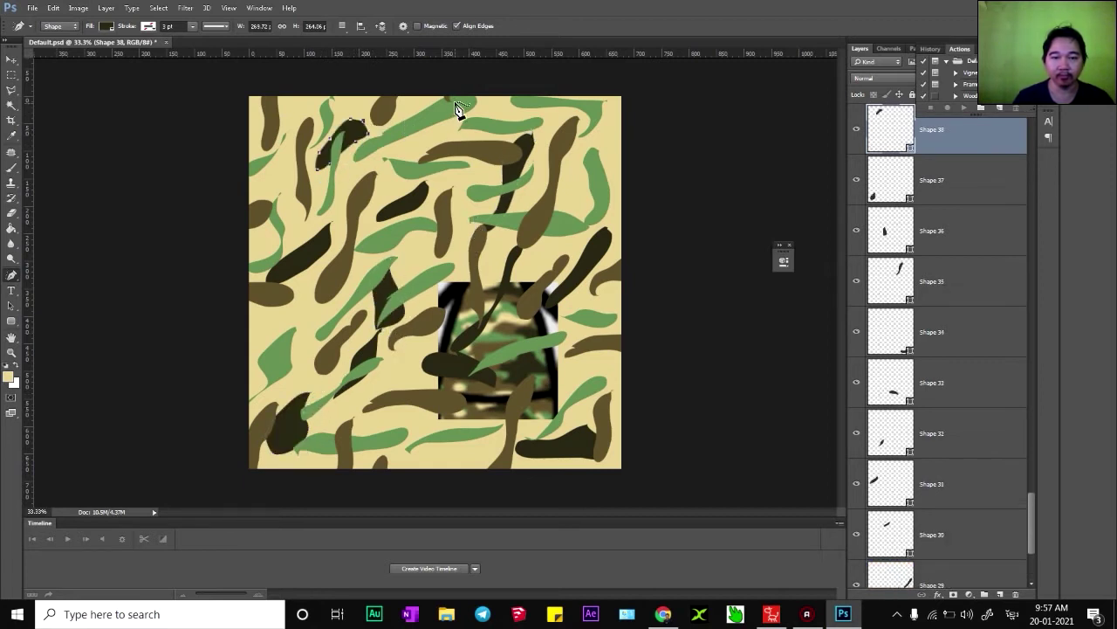
pyautogui.moveTo(433, 120)
pyautogui.mouseDown()
pyautogui.moveTo(457, 99)
pyautogui.moveTo(422, 104)
pyautogui.mouseUp()
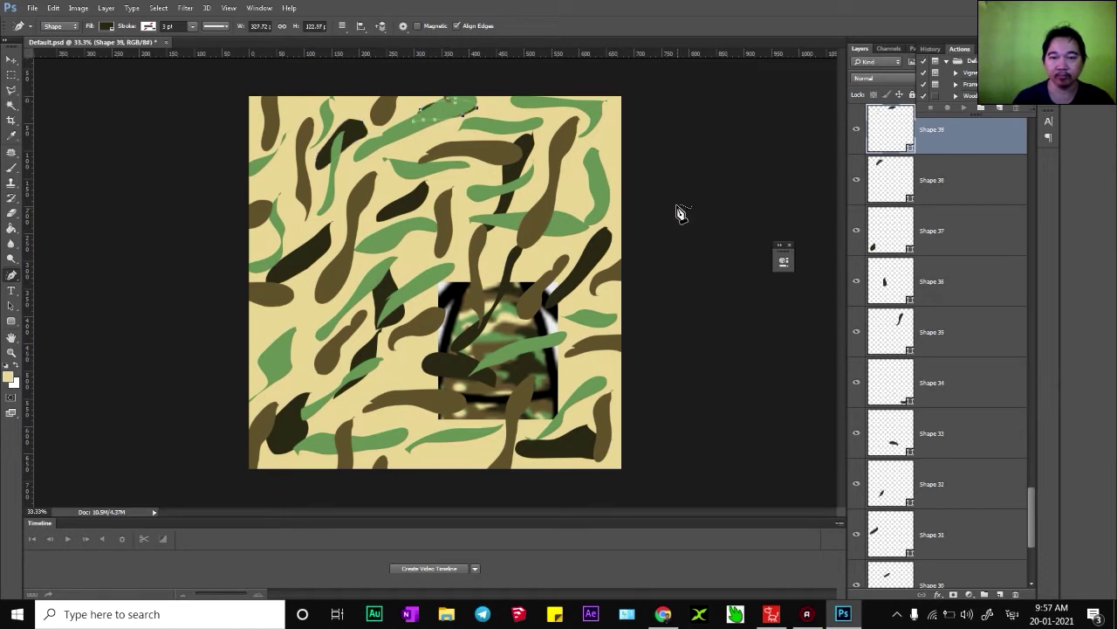
pyautogui.moveTo(604, 123)
pyautogui.mouseDown()
pyautogui.moveTo(573, 188)
pyautogui.moveTo(605, 159)
pyautogui.moveTo(602, 124)
pyautogui.mouseUp()
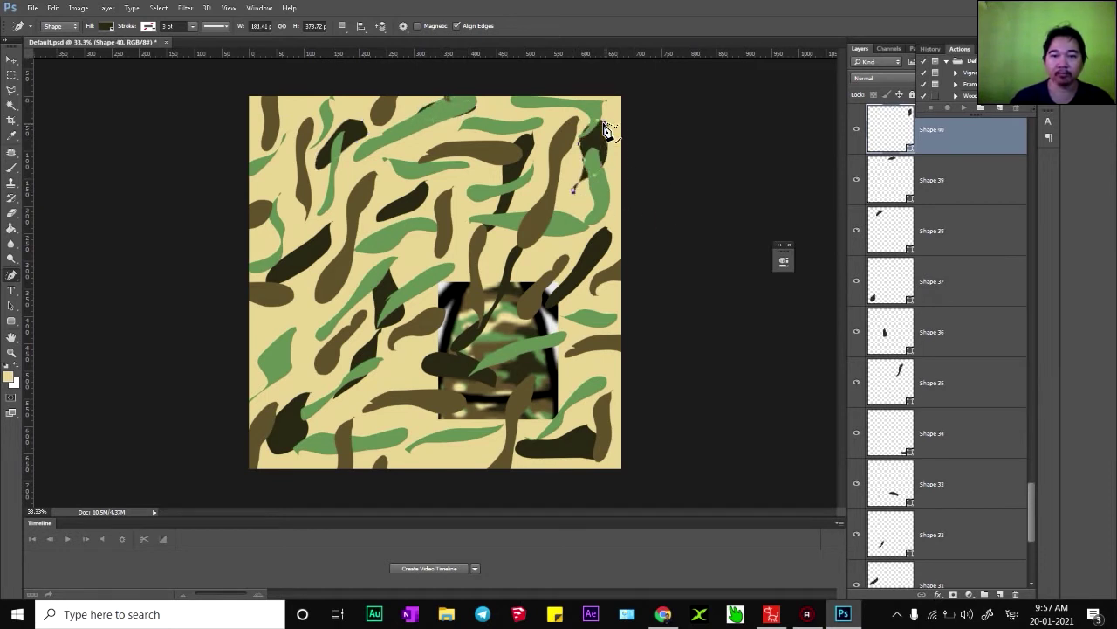
# - Delete the camouflage shirt sample layer above the beige layer
pyautogui.press('v')
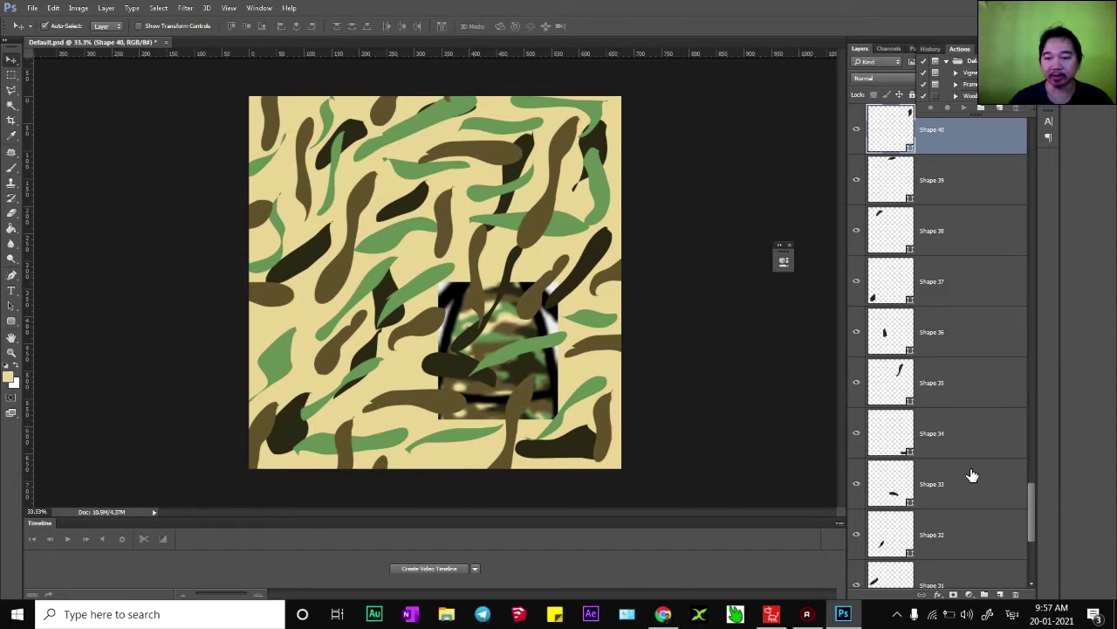
pyautogui.scroll(-2, 964, 471)
pyautogui.scroll(-1, 963, 471)
pyautogui.click(928, 511)
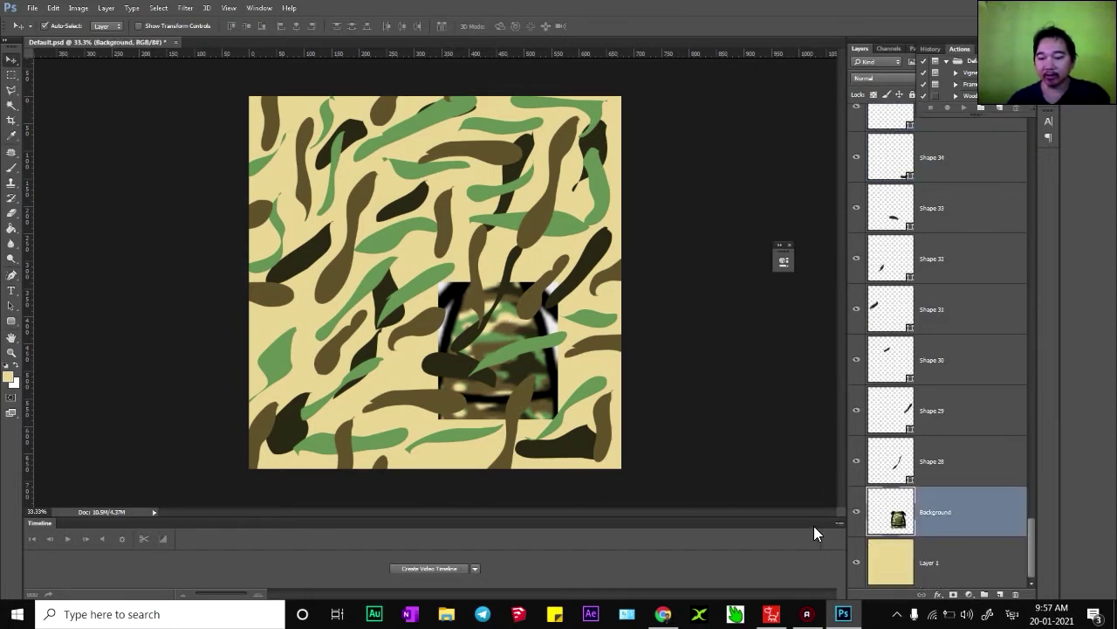
pyautogui.press('Delete')
# - Rasterize all the blob shape layers and merge them with the beige layer into one pattern layer
pyautogui.moveTo(1031, 543); pyautogui.dragTo(1026, 107)
pyautogui.click(1004, 133)
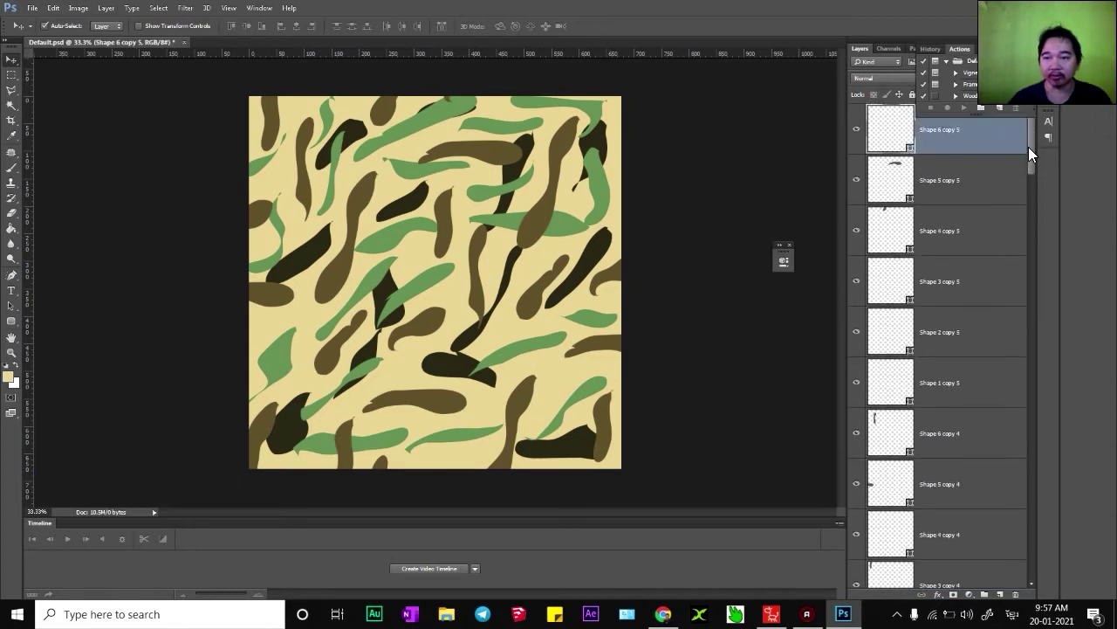
pyautogui.moveTo(1028, 147); pyautogui.dragTo(1015, 556)
pyautogui.keyDown('shift'); pyautogui.click(984, 550); pyautogui.keyUp('shift')
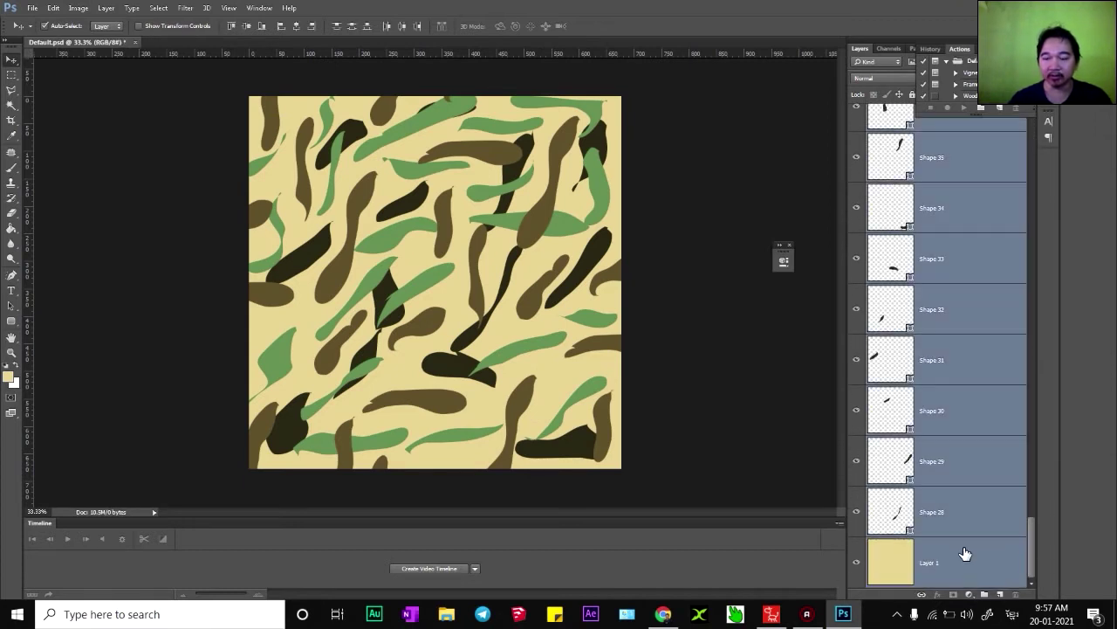
pyautogui.rightClick(971, 302)
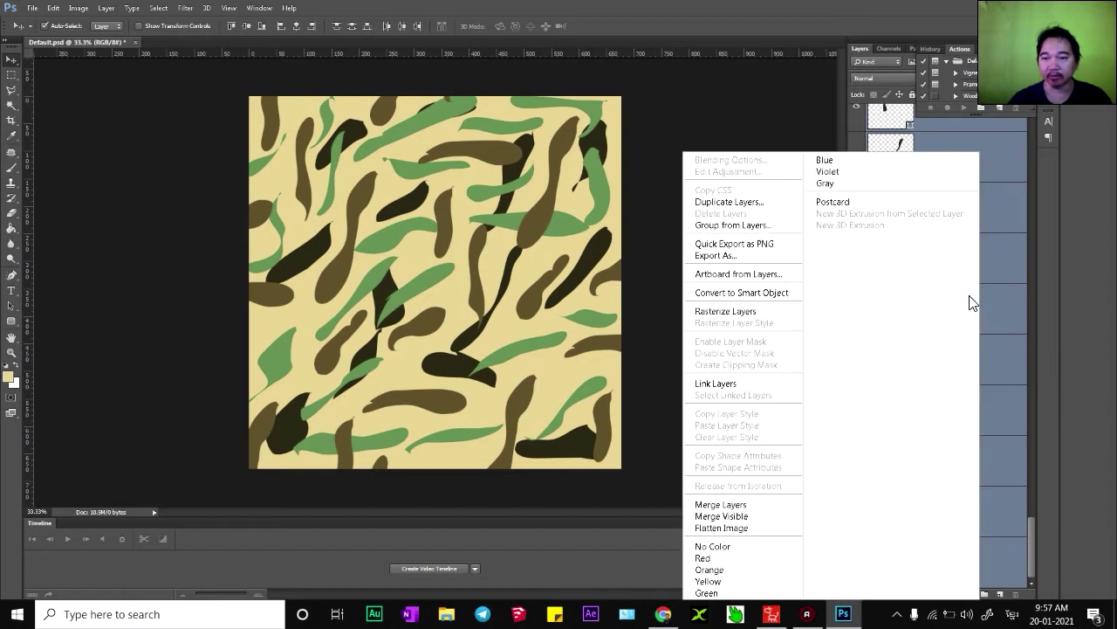
pyautogui.click(726, 311)
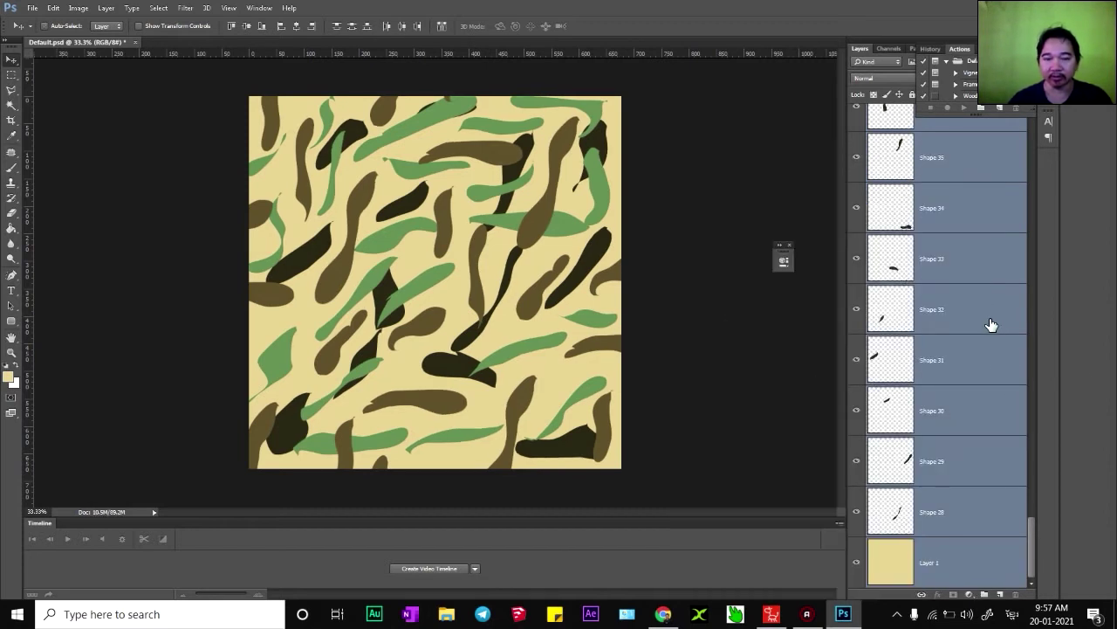
pyautogui.hotkey('ctrl', 'e')
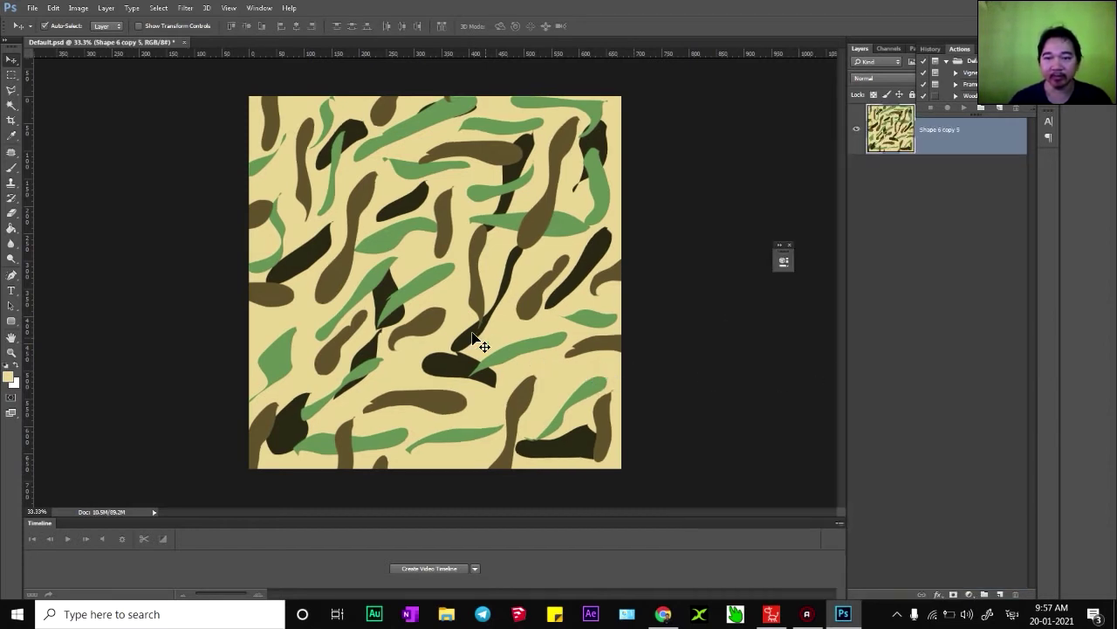
pyautogui.moveTo(423, 278); pyautogui.dragTo(496, 312)
pyautogui.press('ctrl')
pyautogui.hotkey('ctrl', 'z')
# - Crop a thin margin off the edges of the camouflage pattern canvas
pyautogui.press('c')
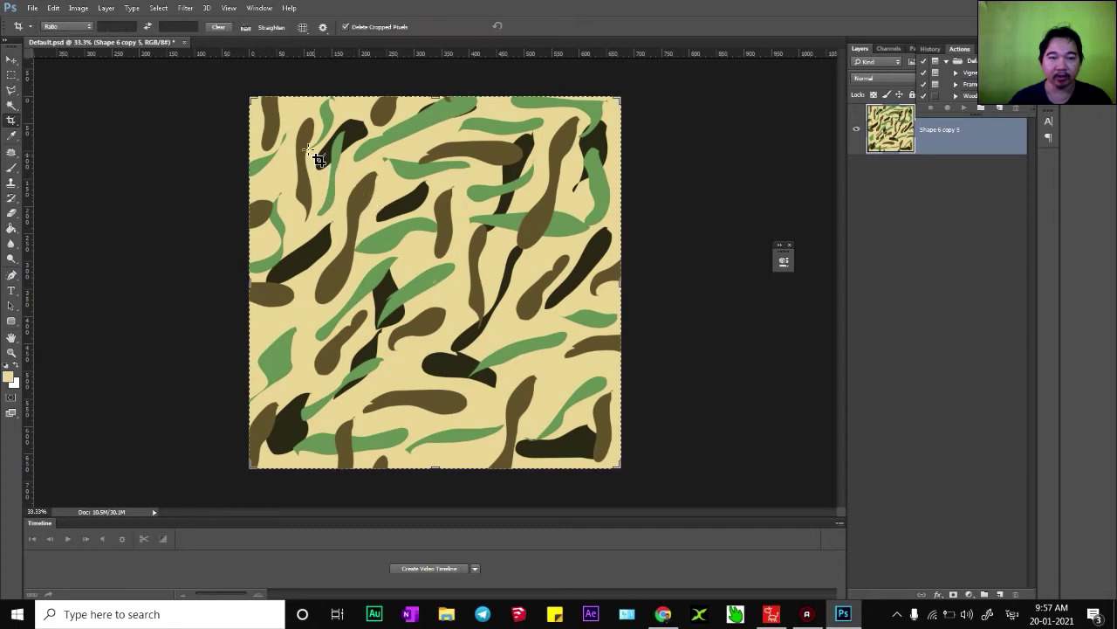
pyautogui.moveTo(249, 99); pyautogui.dragTo(251, 102)
pyautogui.moveTo(249, 99); pyautogui.dragTo(254, 101)
pyautogui.press('Return')
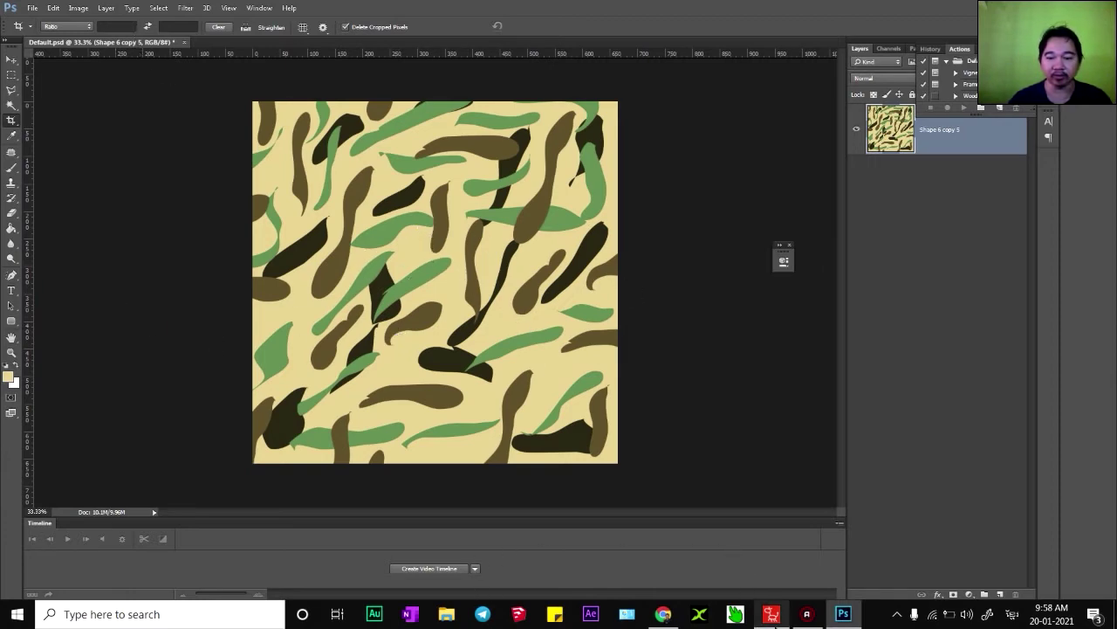
# - Switch to Cartoon Animator and launch the front-facing Ted character in the PSD editor at PSD scale 1.0
pyautogui.click(771, 614)
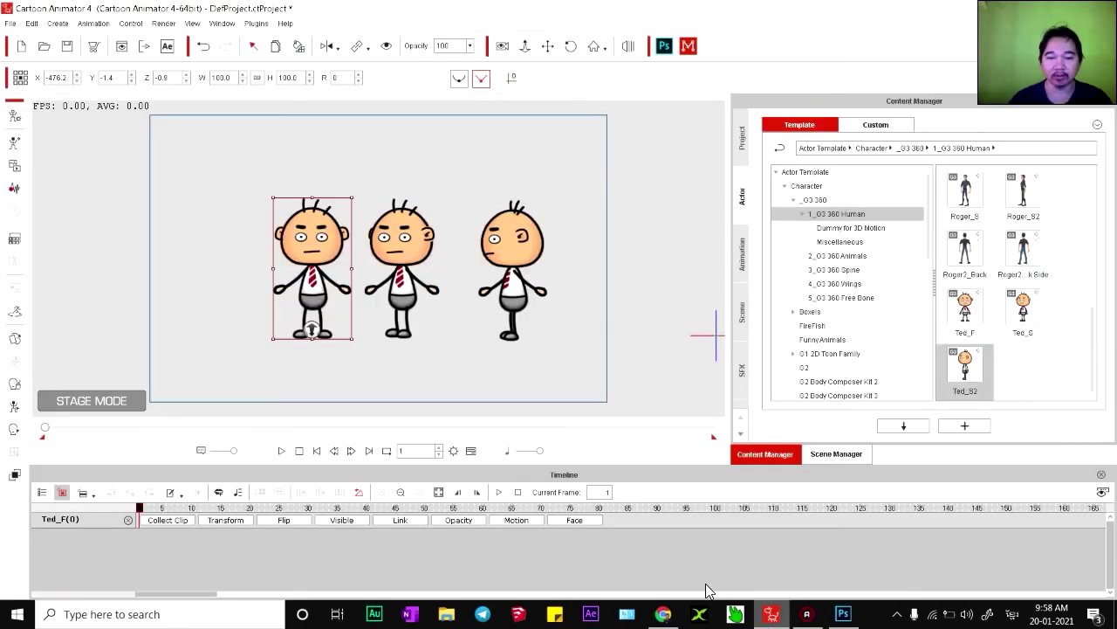
pyautogui.rightClick(312, 282)
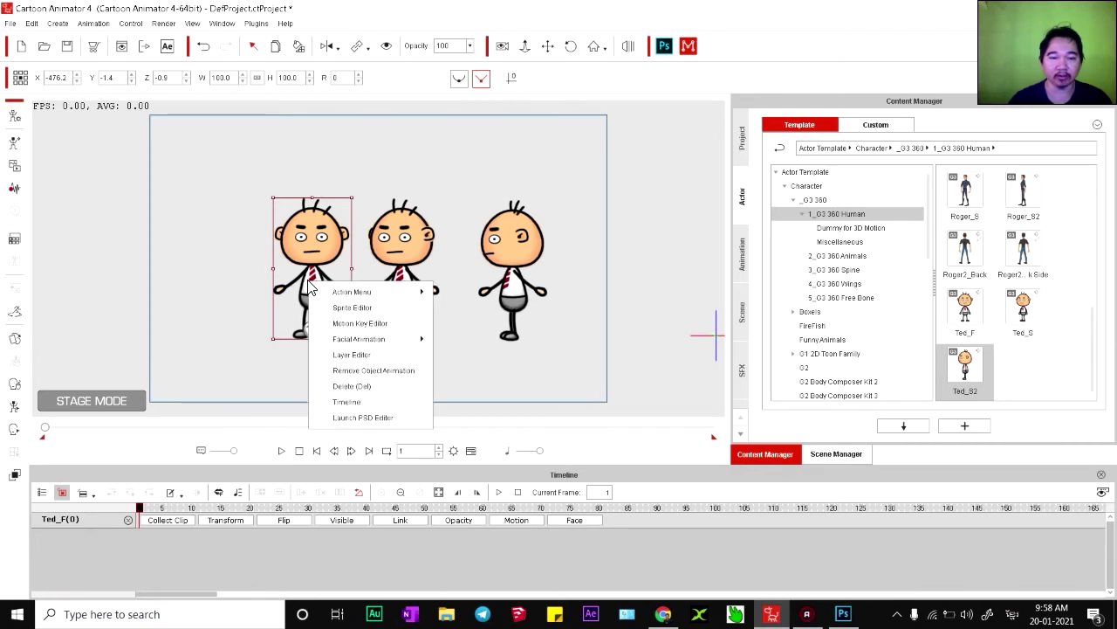
pyautogui.click(384, 416)
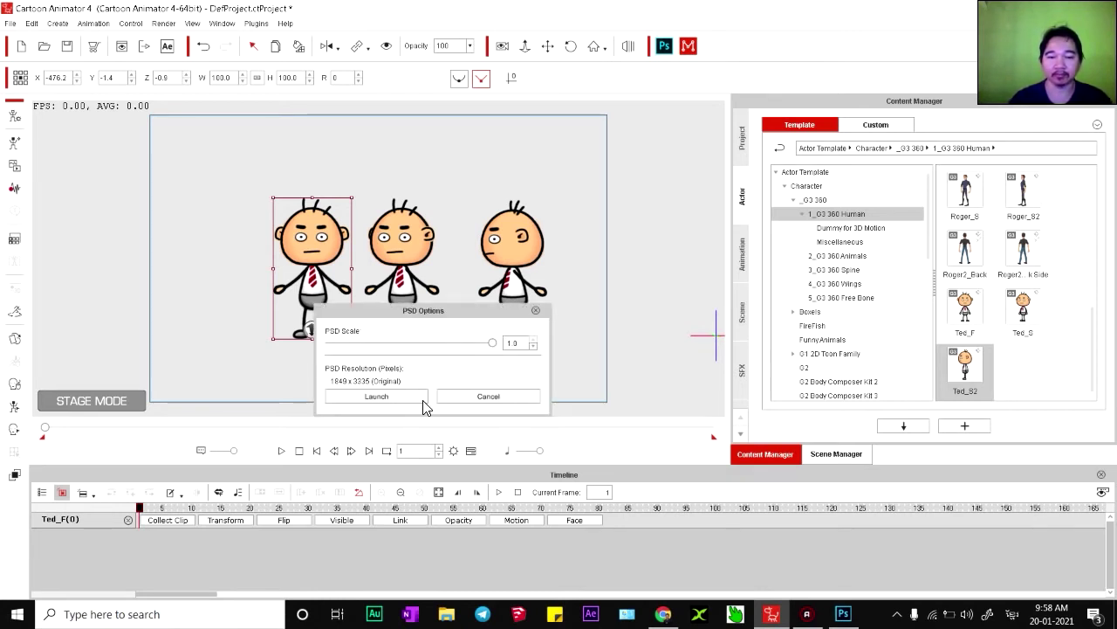
pyautogui.click(381, 397)
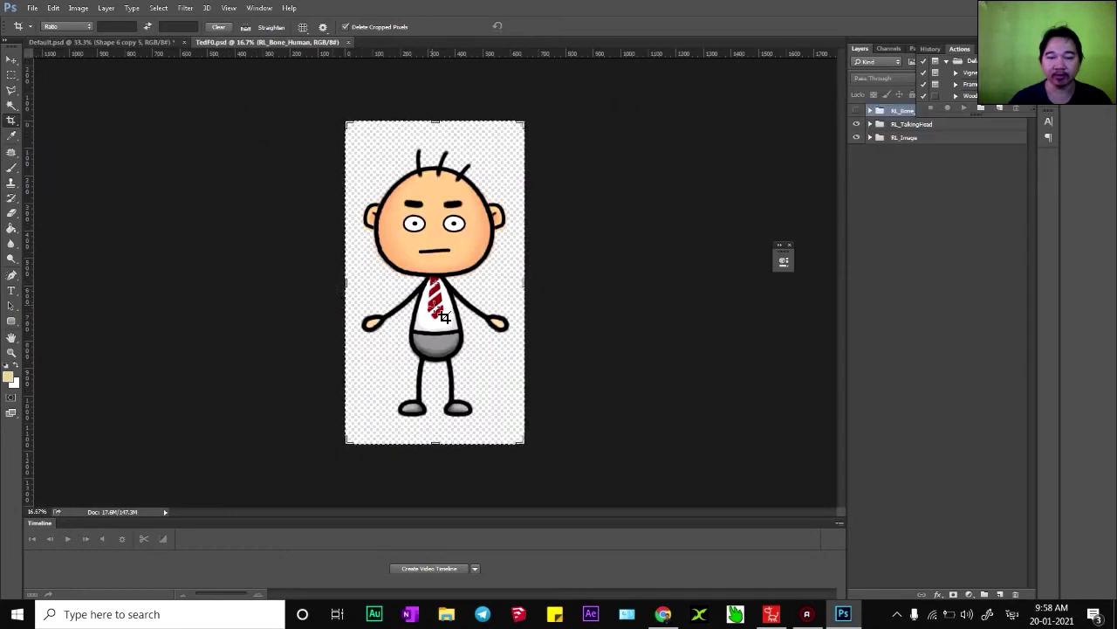
# - Select the shirt, tie and gray trouser areas of Ted's Hip layer with the Quick Selection tool
pyautogui.hotkey('ctrl', '+')
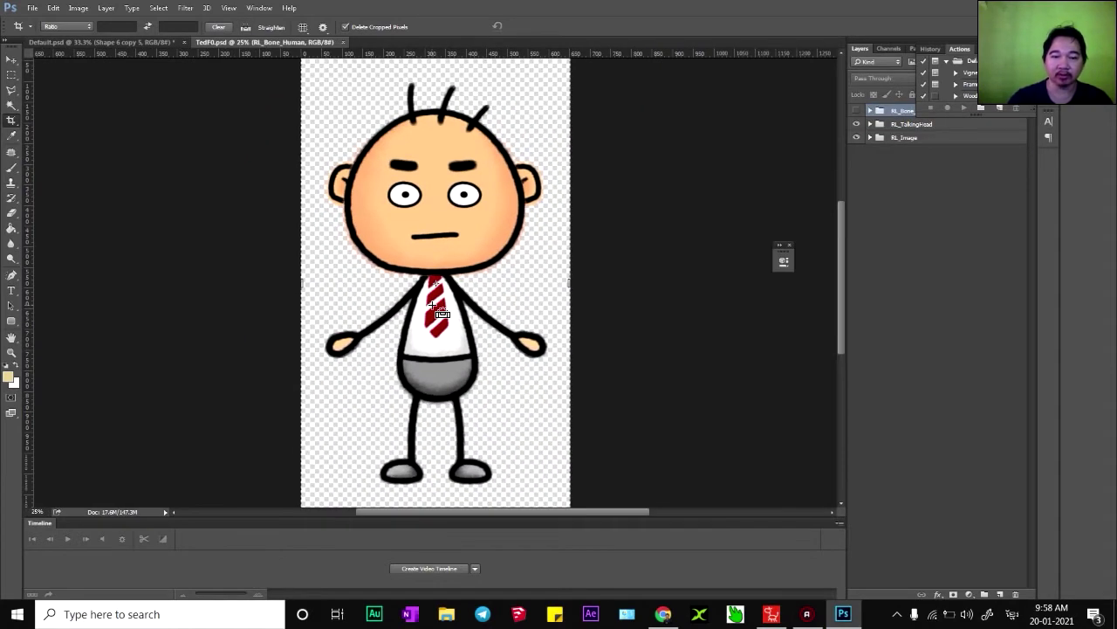
pyautogui.press('v')
pyautogui.click(433, 321)
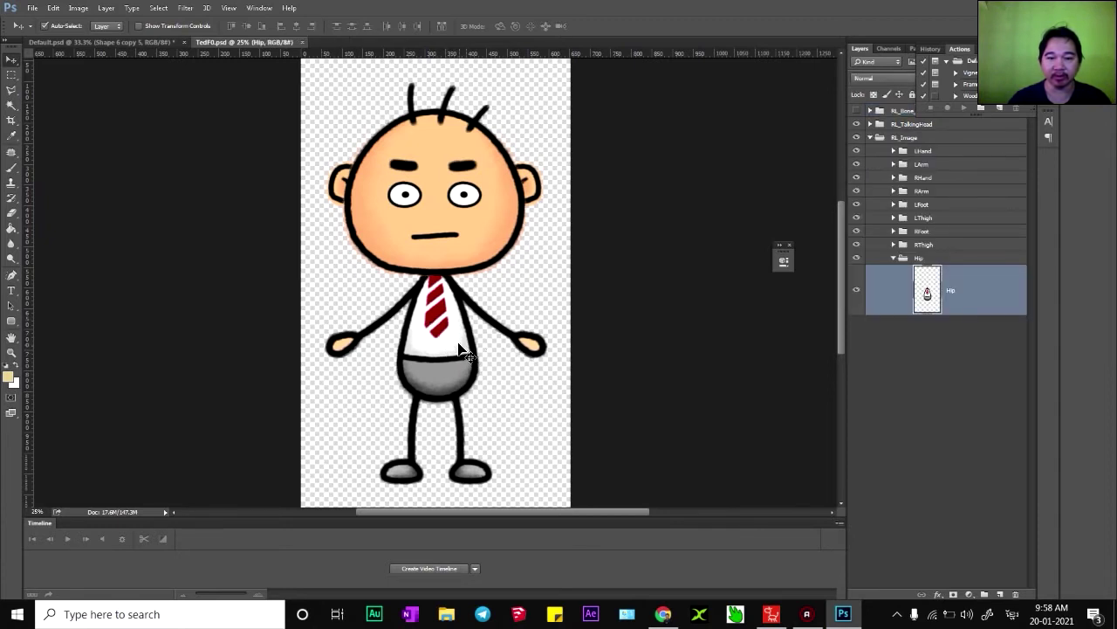
pyautogui.keyDown('ctrl'); pyautogui.click(927, 295); pyautogui.keyUp('ctrl')
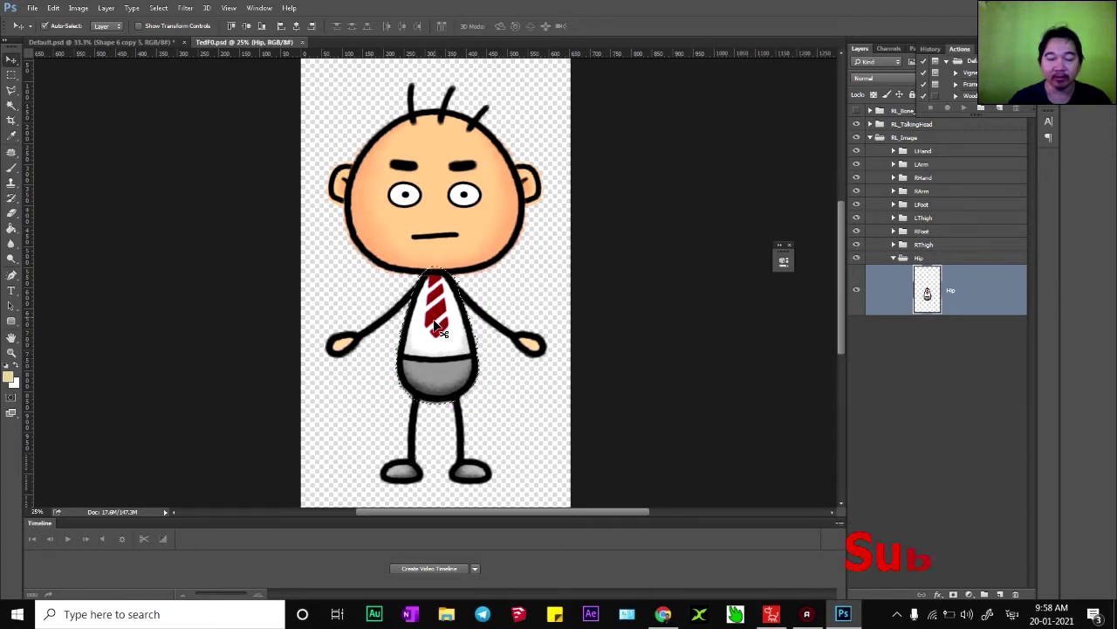
pyautogui.click(11, 112)
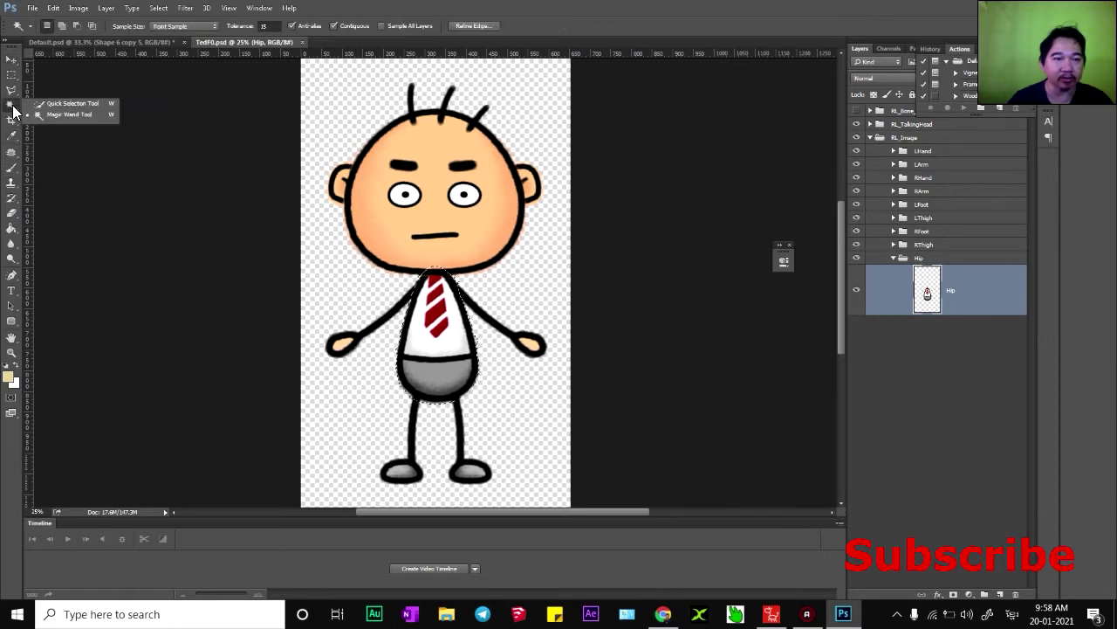
pyautogui.click(67, 103)
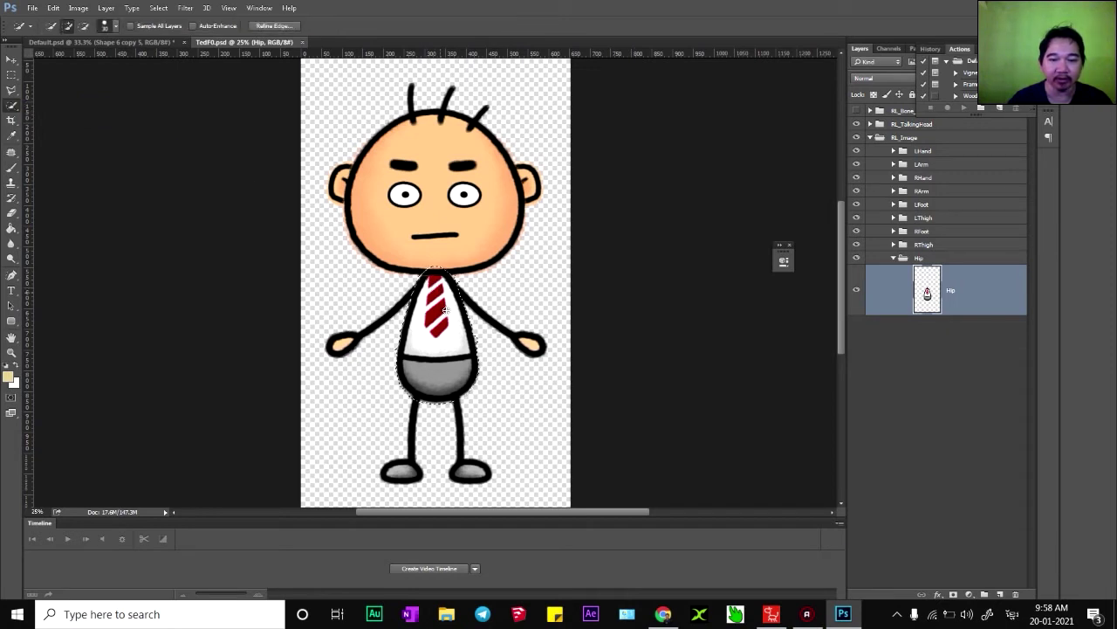
pyautogui.hotkey('ctrl', 'd')
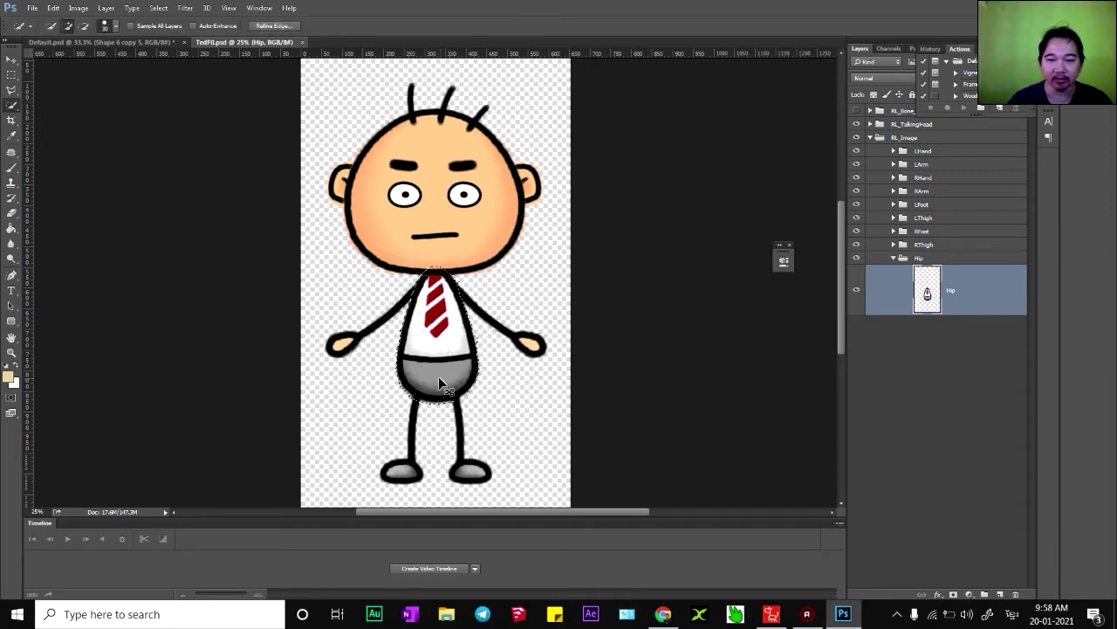
pyautogui.hotkey('ctrl', 'd')
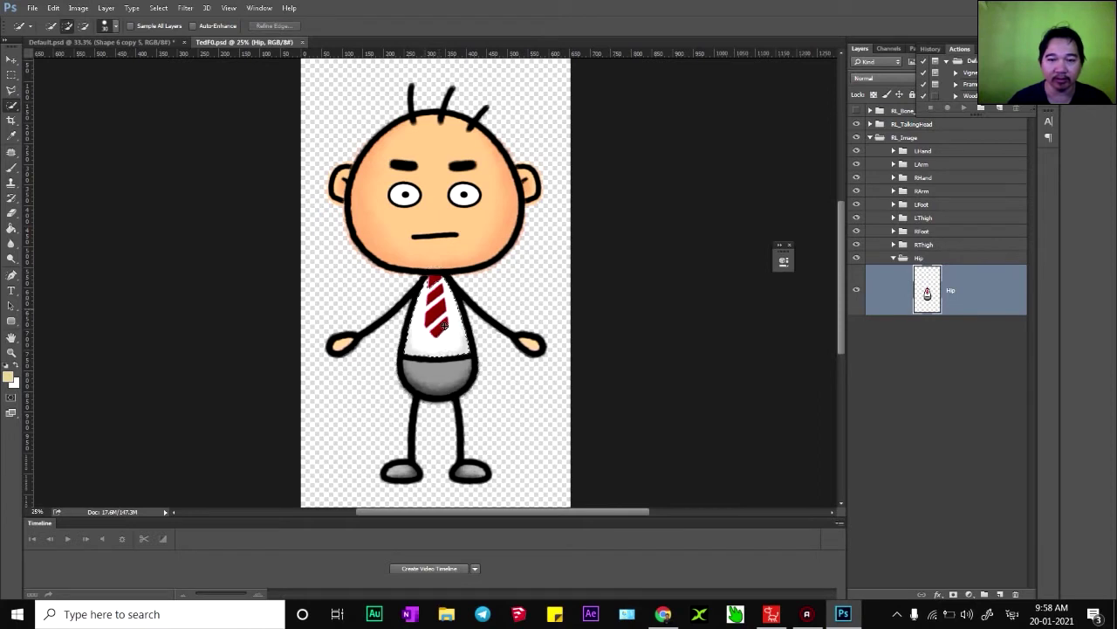
pyautogui.click(433, 289)
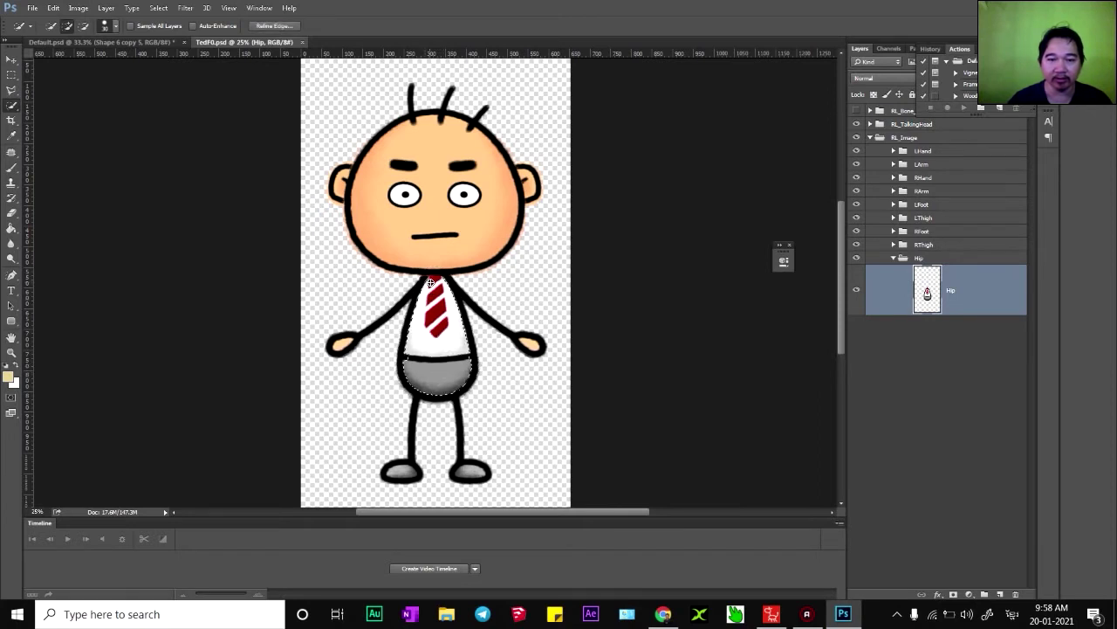
# - Refine the torso selection at the collar and shirt's lower corners, leaving the black outline and waistline out
pyautogui.press('alt')
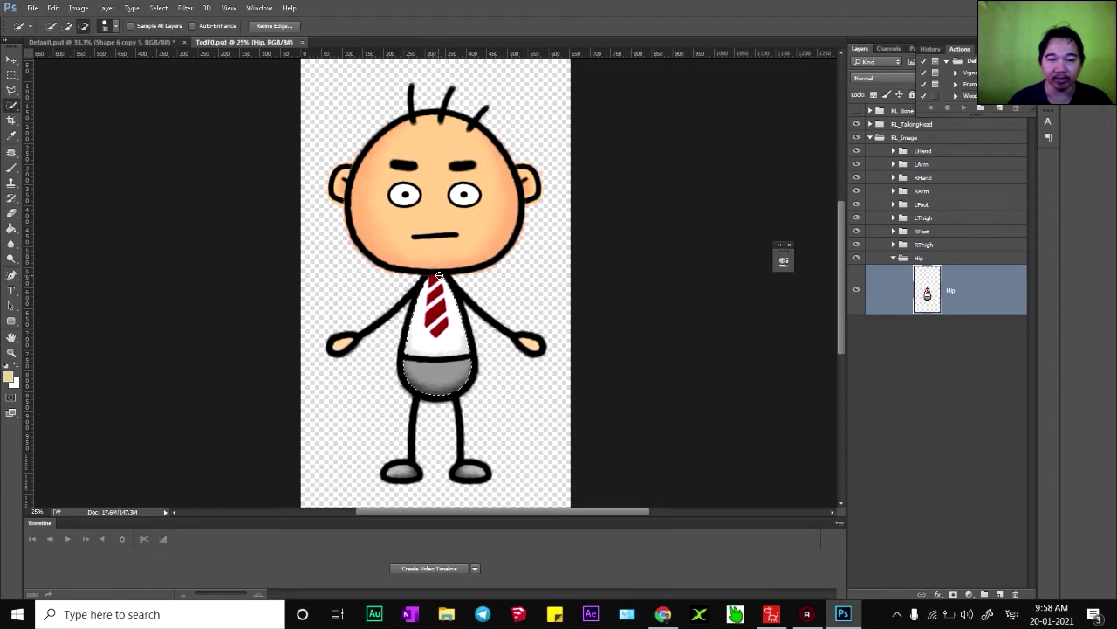
pyautogui.press('alt')
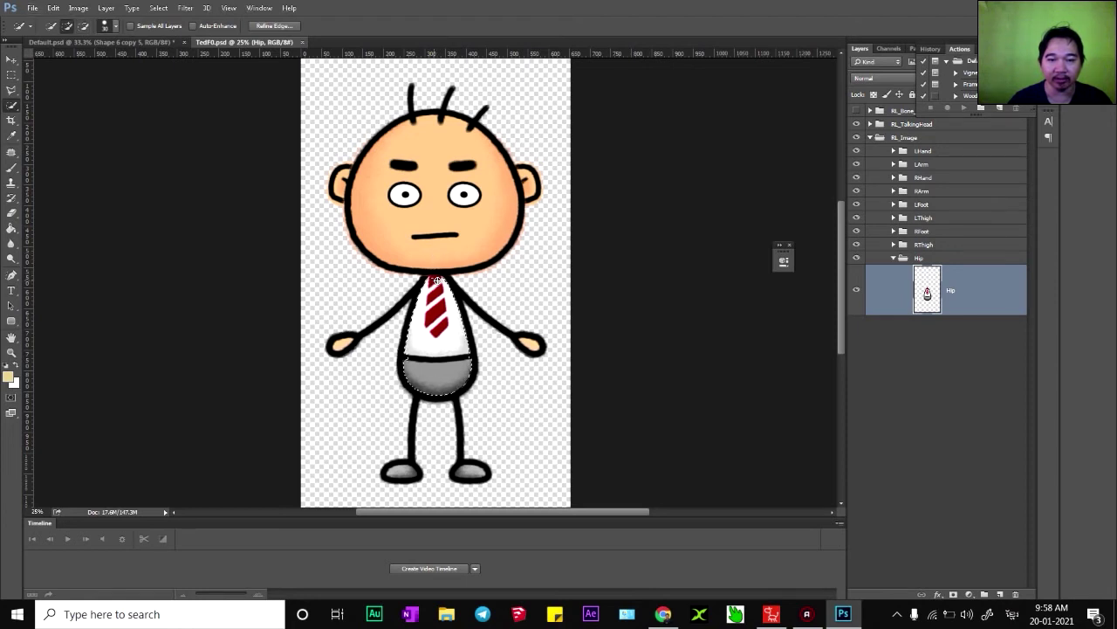
pyautogui.moveTo(437, 281)
pyautogui.mouseDown()
pyautogui.moveTo(457, 379)
pyautogui.moveTo(406, 353)
pyautogui.mouseUp()
pyautogui.press('alt')
pyautogui.moveTo(469, 355); pyautogui.dragTo(464, 350)
pyautogui.press('alt')
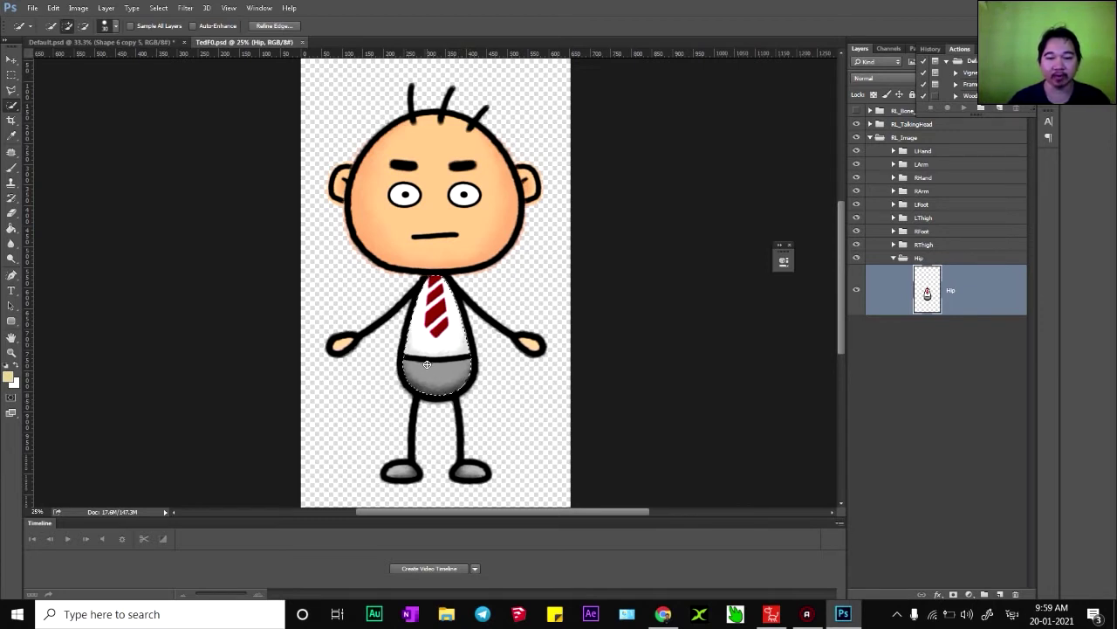
pyautogui.press('alt')
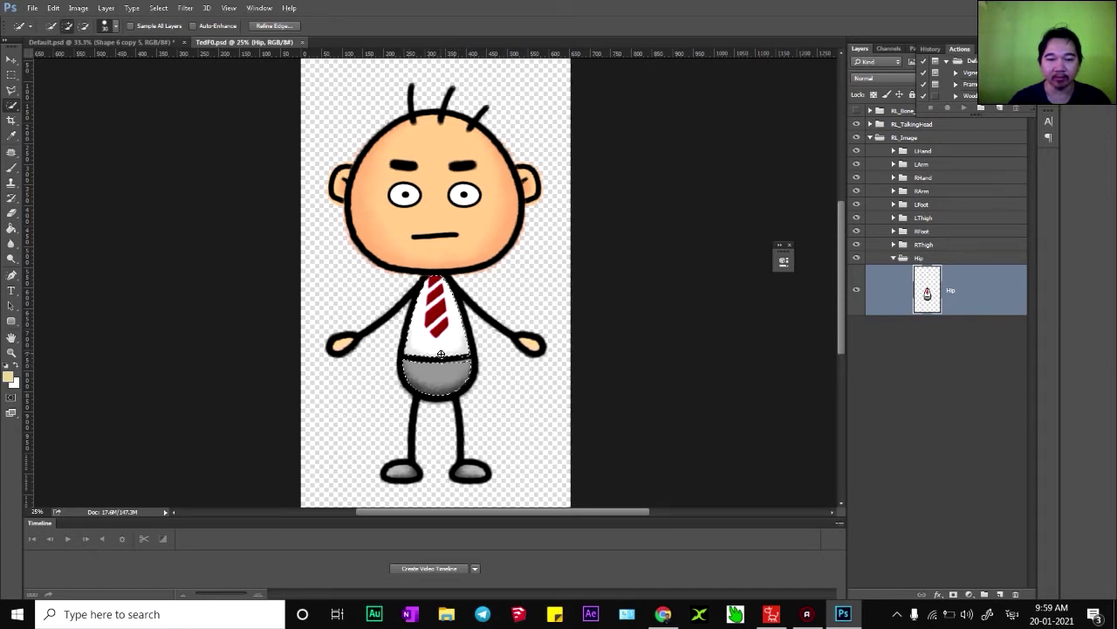
pyautogui.press('alt')
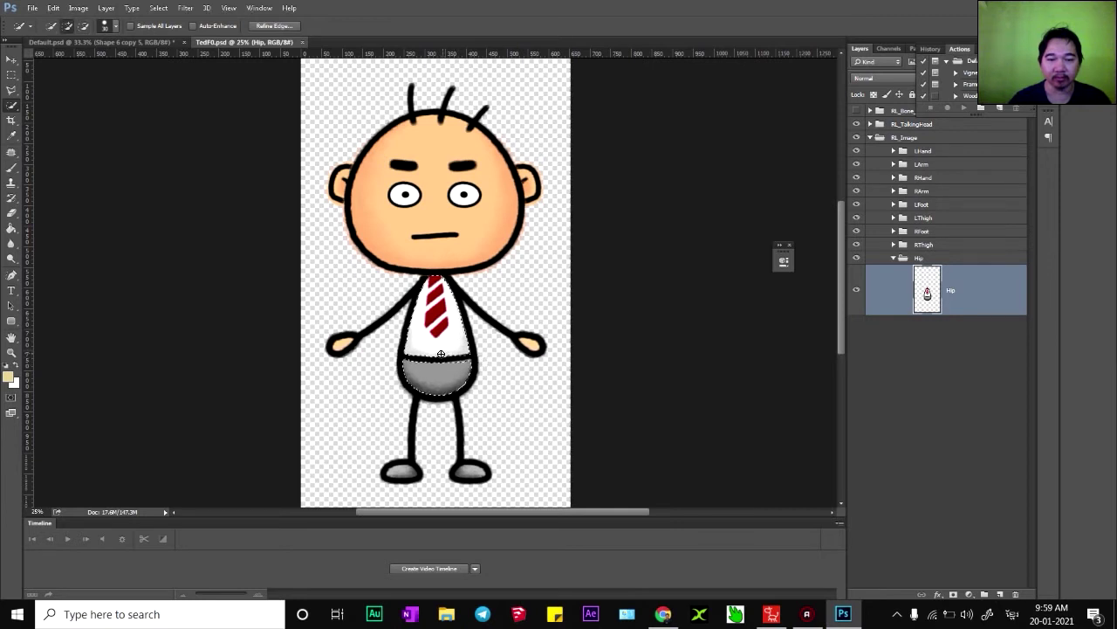
pyautogui.press('alt')
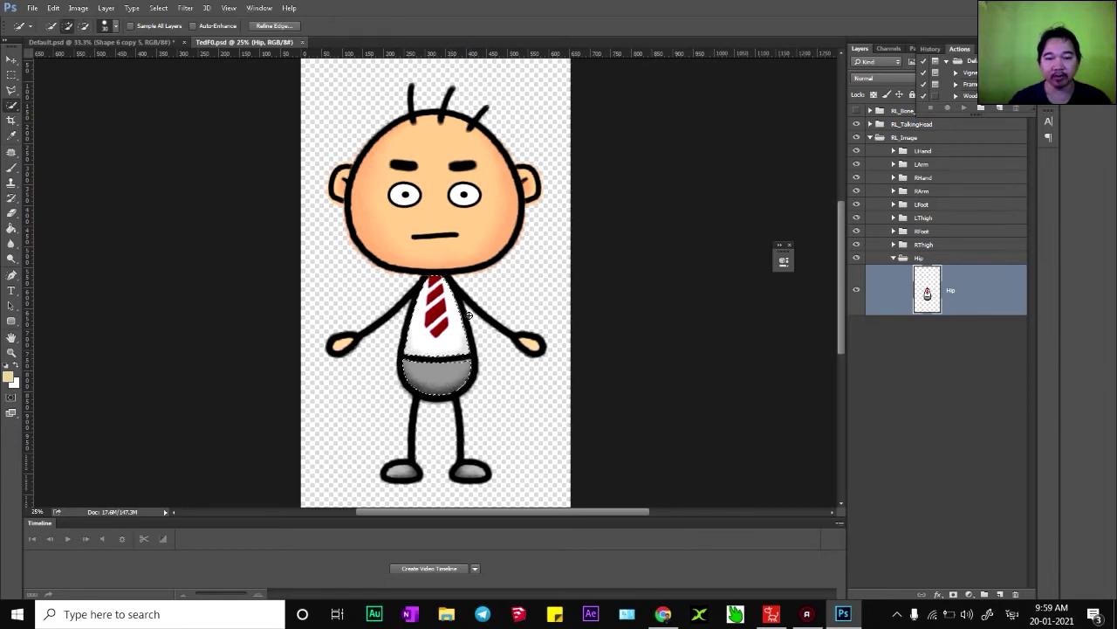
# - Copy the whole camouflage pattern from Default.psd and use Paste Into to place it inside Ted's torso selection
pyautogui.click(144, 42)
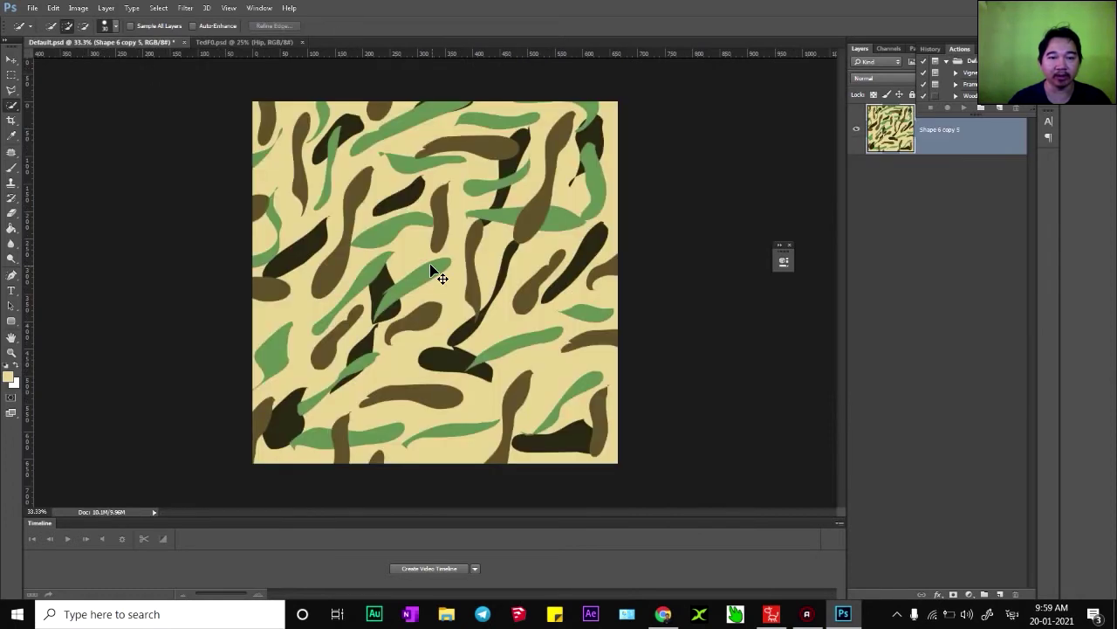
pyautogui.hotkey('ctrl', 'a')
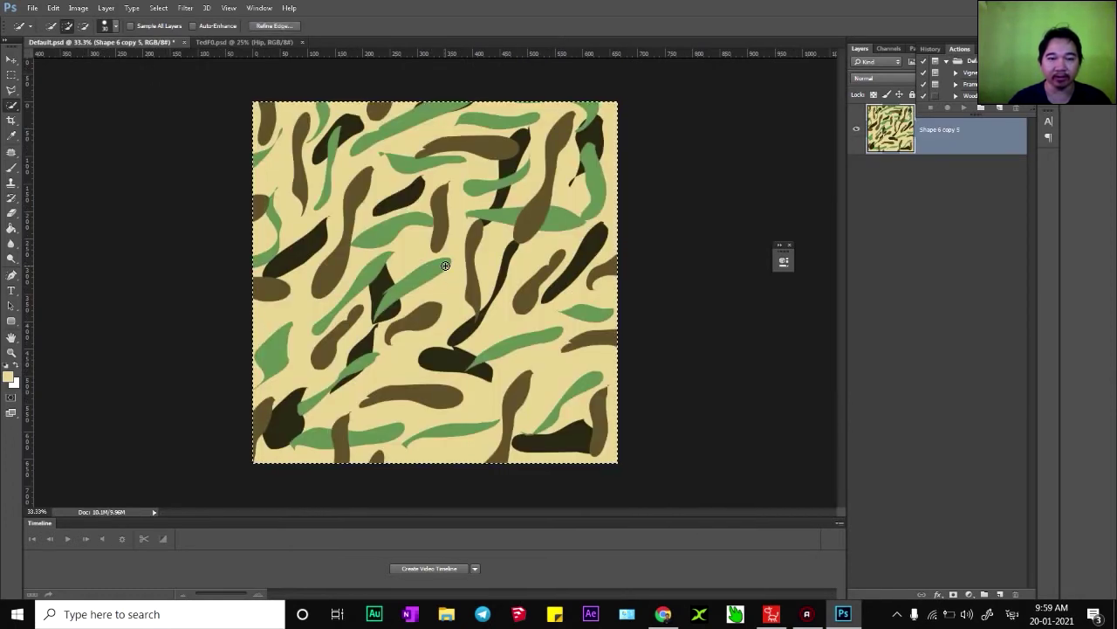
pyautogui.click(249, 41)
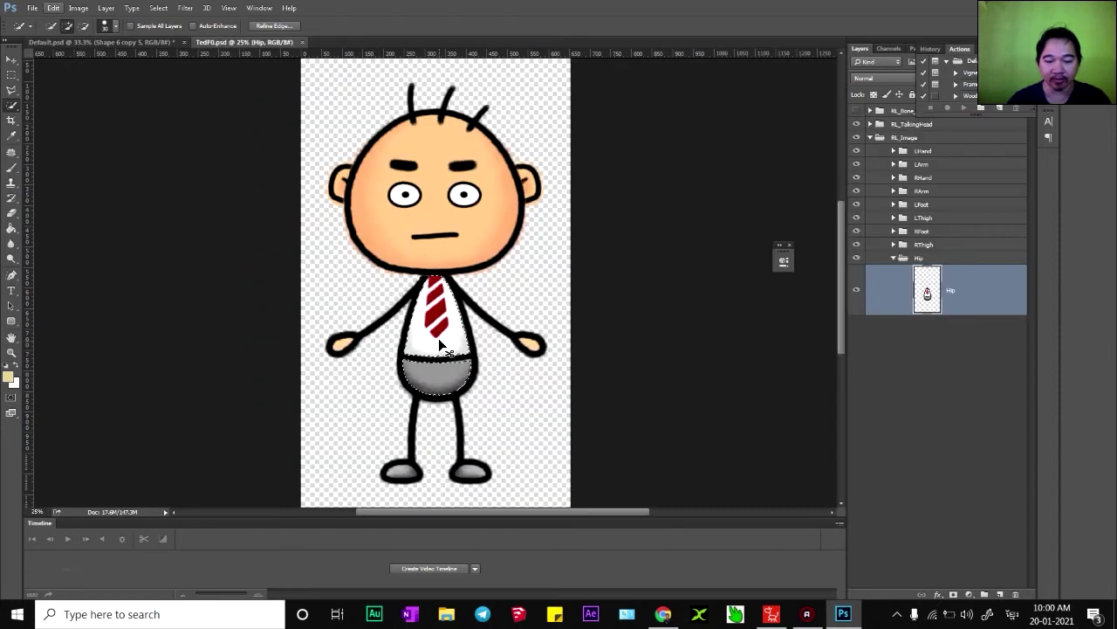
pyautogui.hotkey('ctrl', 'alt', 'shift', 'v')
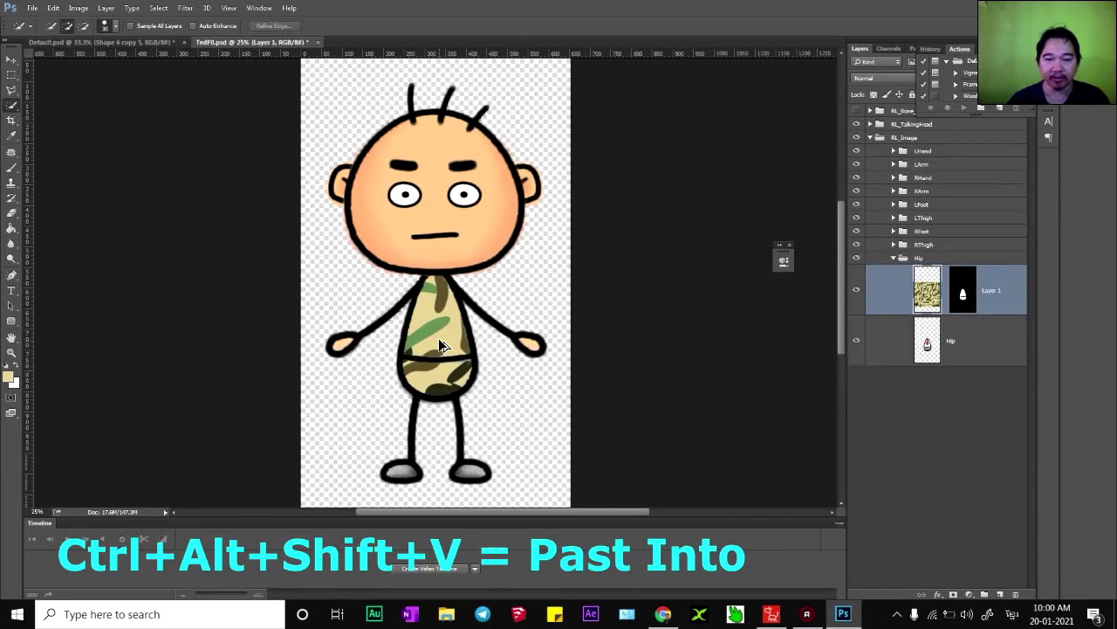
# - Scale the pasted camouflage layer to about 63% and position it over Ted's shirt and trousers
pyautogui.press('v')
pyautogui.moveTo(446, 342)
pyautogui.mouseDown()
pyautogui.moveTo(407, 283)
pyautogui.moveTo(456, 297)
pyautogui.moveTo(436, 339)
pyautogui.mouseUp()
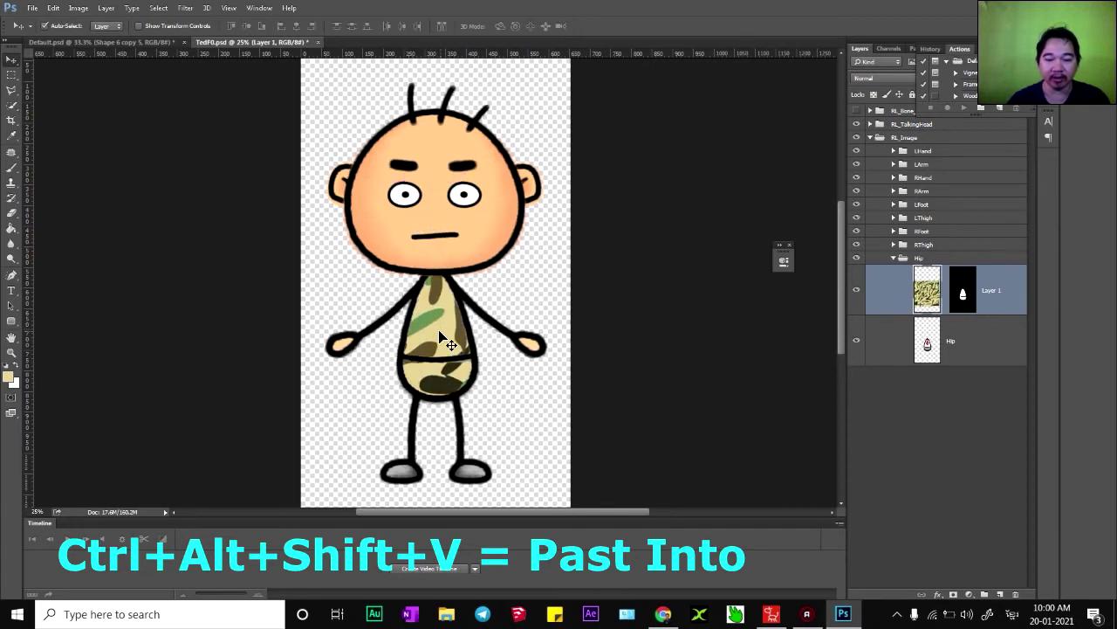
pyautogui.hotkey('ctrl', 't')
pyautogui.moveTo(297, 188); pyautogui.dragTo(342, 238)
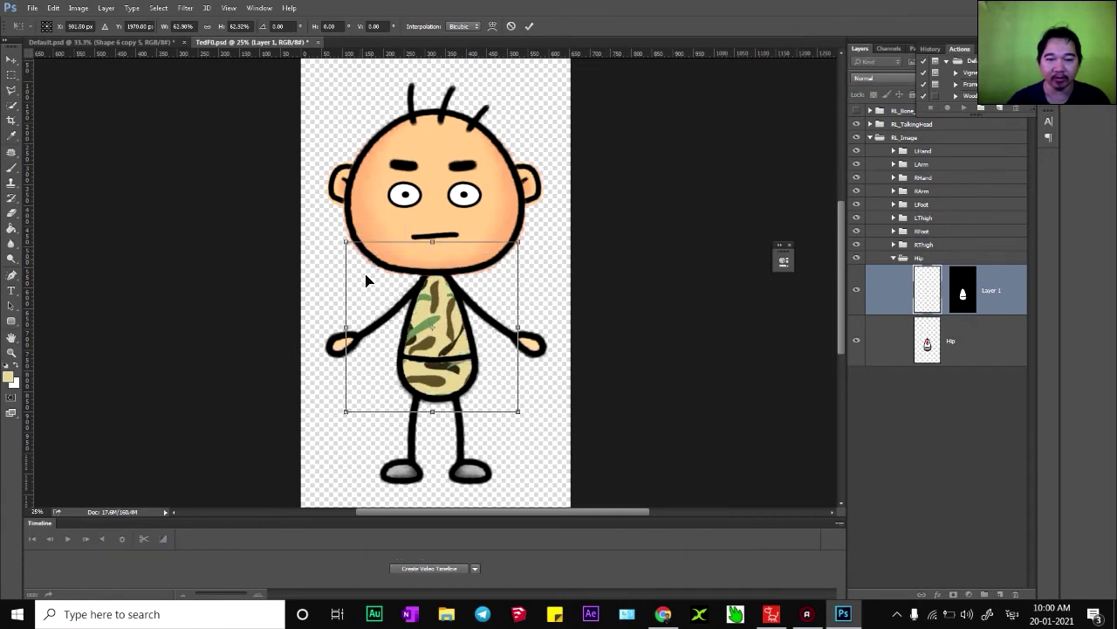
pyautogui.moveTo(386, 305)
pyautogui.mouseDown()
pyautogui.moveTo(411, 322)
pyautogui.moveTo(376, 313)
pyautogui.mouseUp()
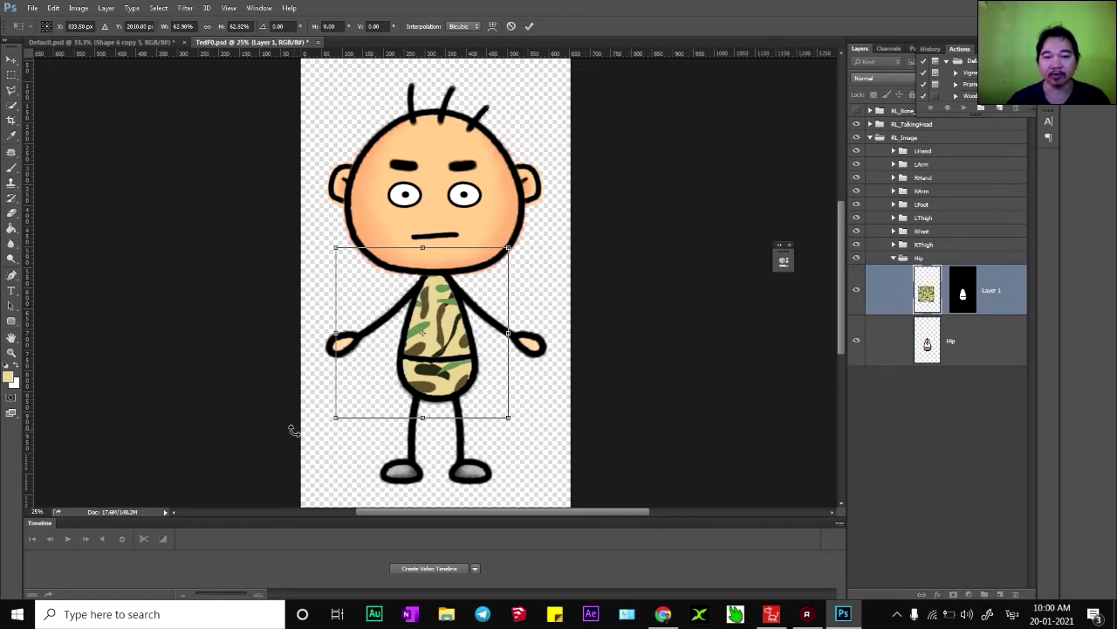
pyautogui.press('Return')
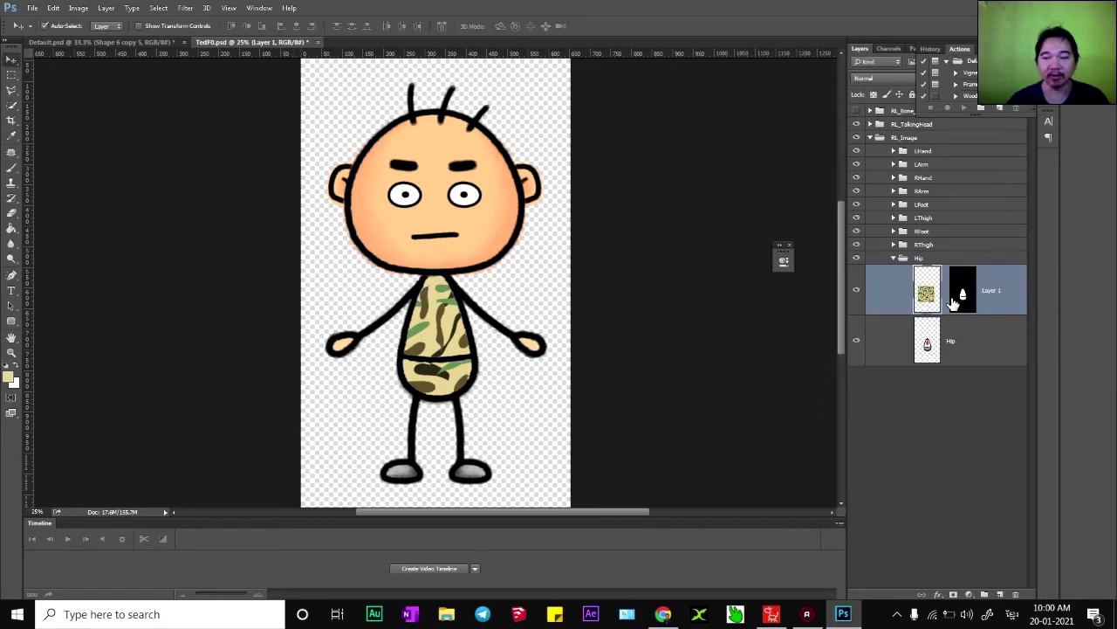
pyautogui.keyDown('shift'); pyautogui.click(994, 341); pyautogui.keyUp('shift')
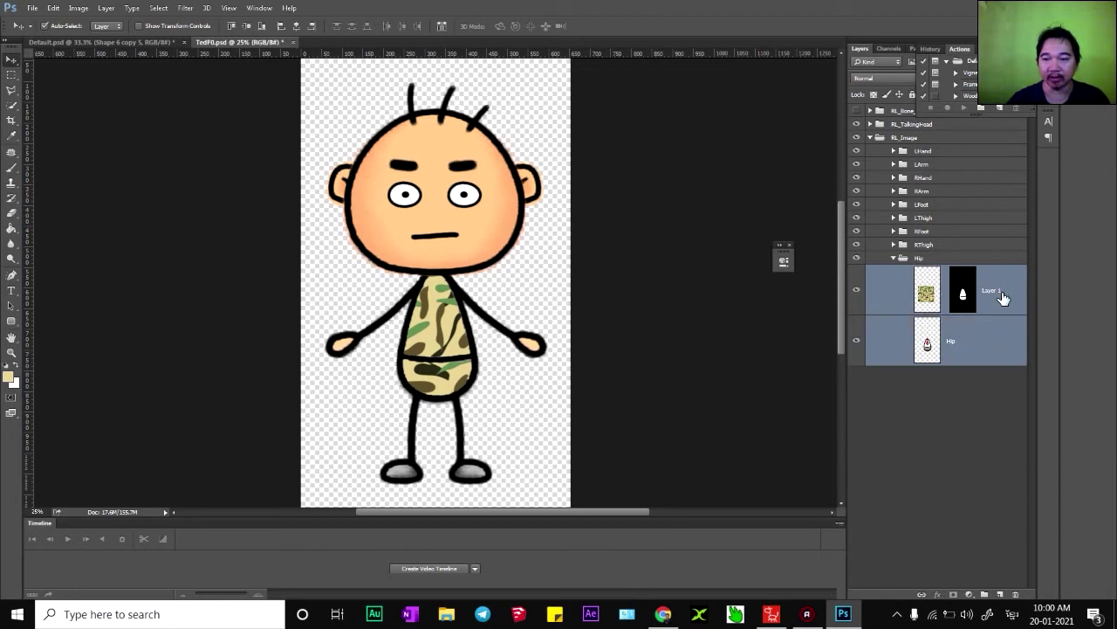
pyautogui.rightClick(1003, 297)
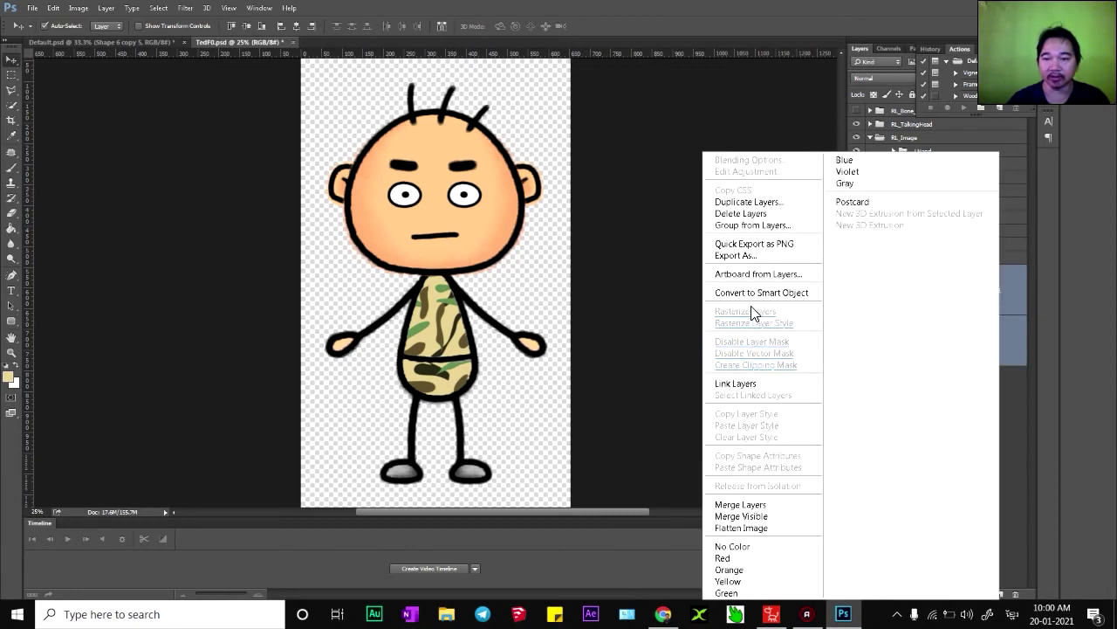
pyautogui.click(1032, 366)
pyautogui.click(1002, 295)
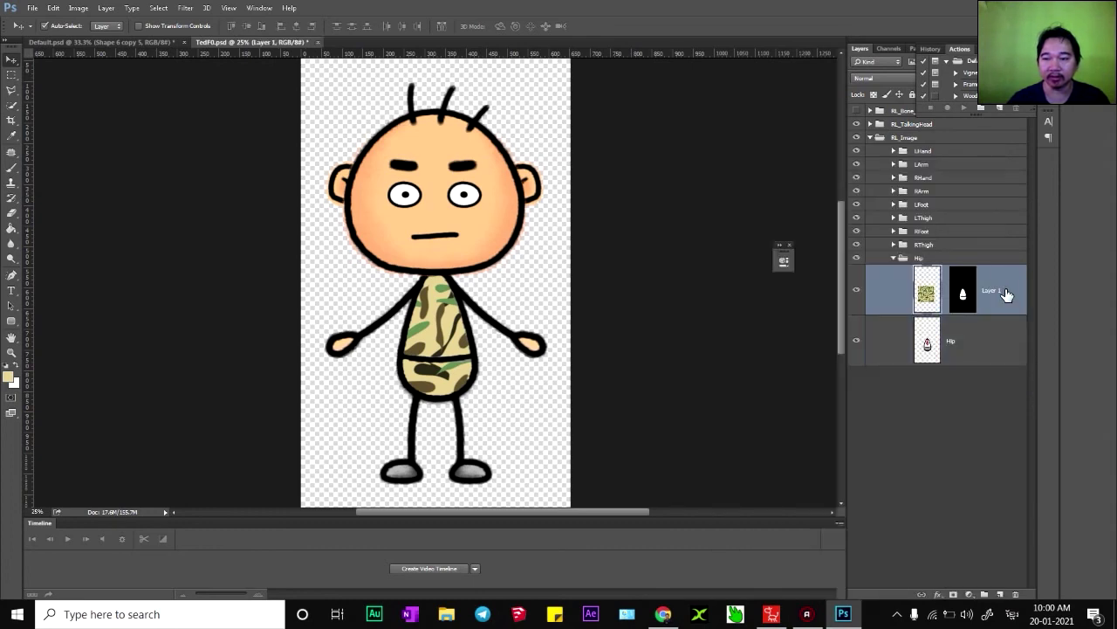
pyautogui.rightClick(1002, 288)
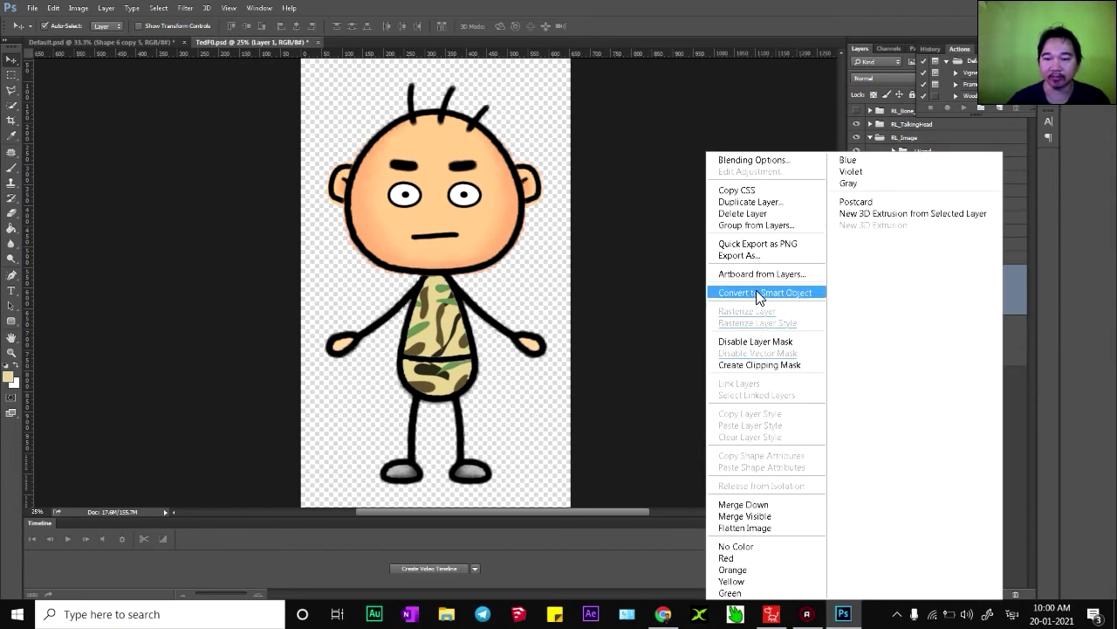
pyautogui.click(1041, 373)
# - Merge the masked camouflage layer with the Hip layer beneath it into one layer and save TedF0.psd
pyautogui.click(990, 338)
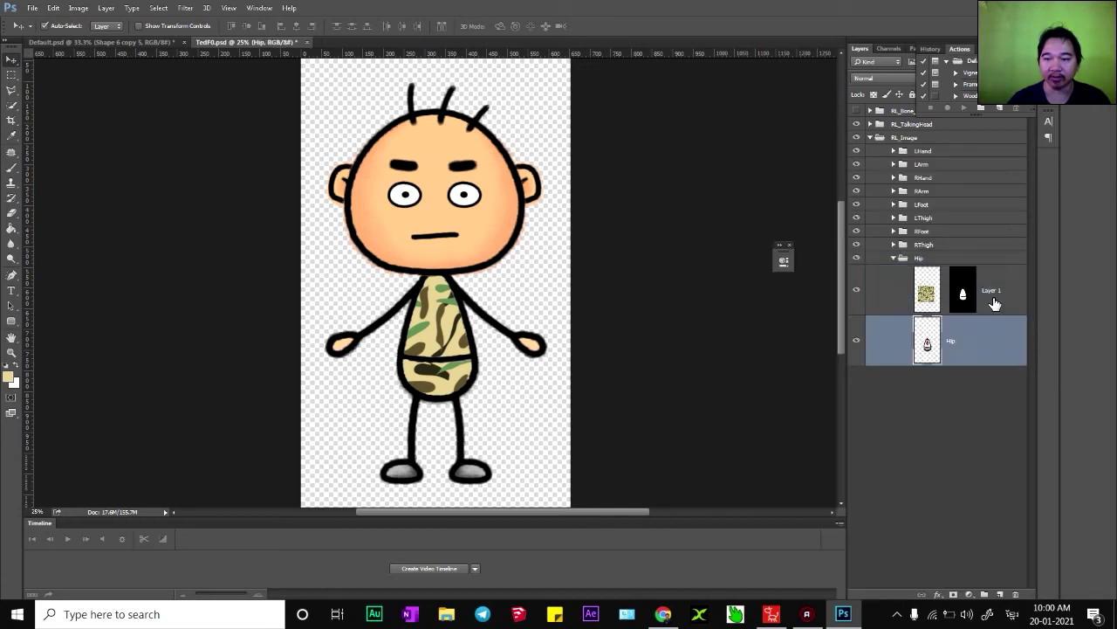
pyautogui.keyDown('shift'); pyautogui.click(993, 301); pyautogui.keyUp('shift')
pyautogui.hotkey('ctrl', 'e')
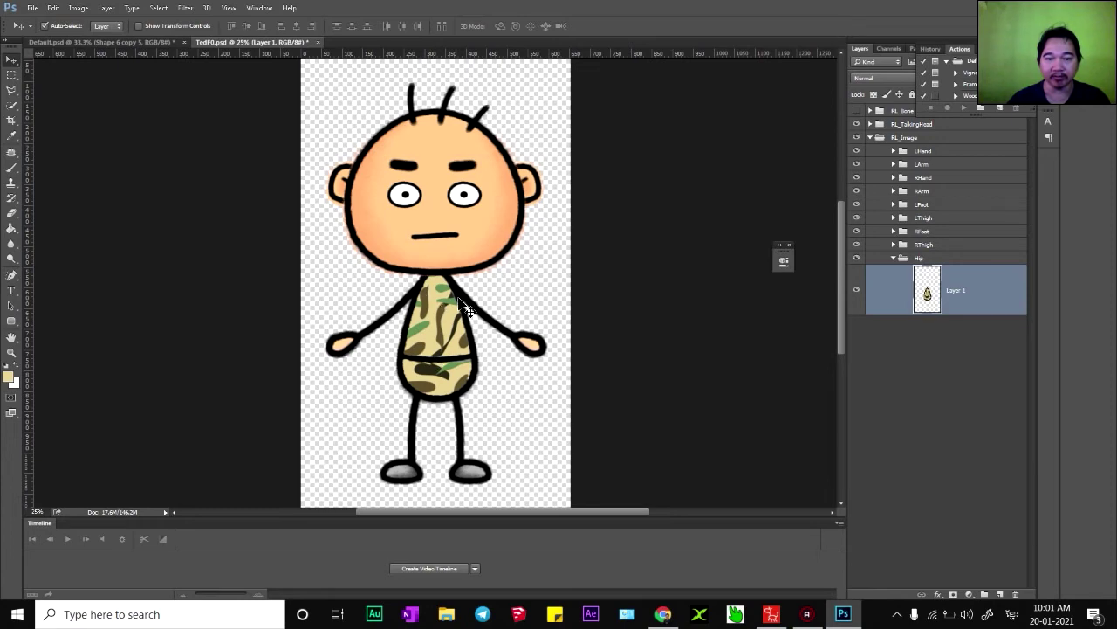
pyautogui.hotkey('ctrl', 's')
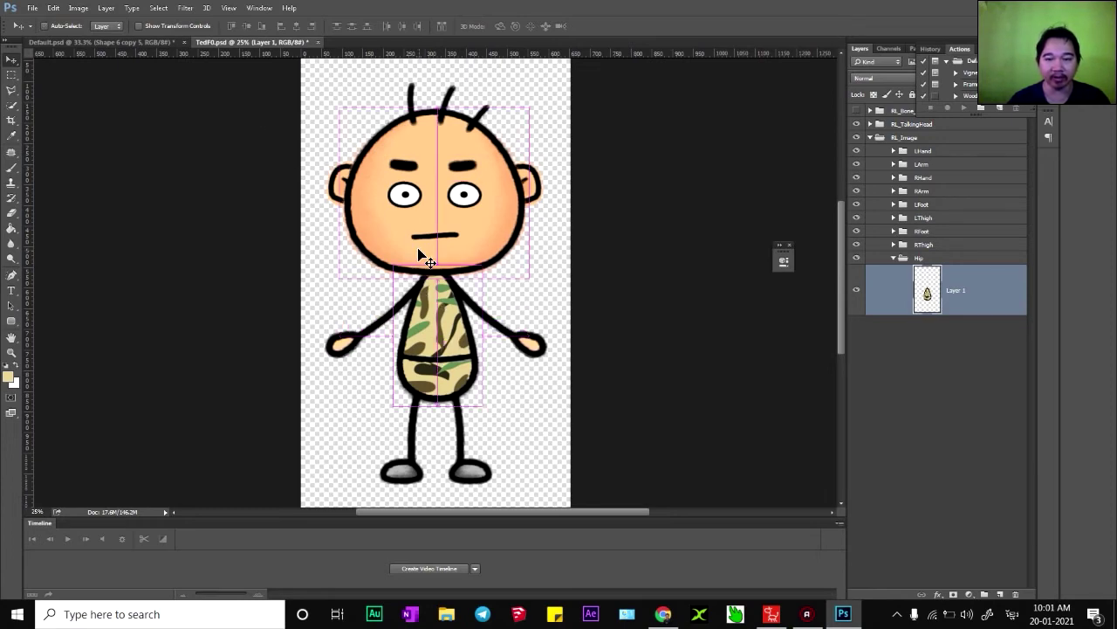
# - Switch to Cartoon Animator, shift the front-facing Ted slightly left, and open Ted_S in the PSD editor at scale 1.0
pyautogui.hotkey('alt', 'Tab')
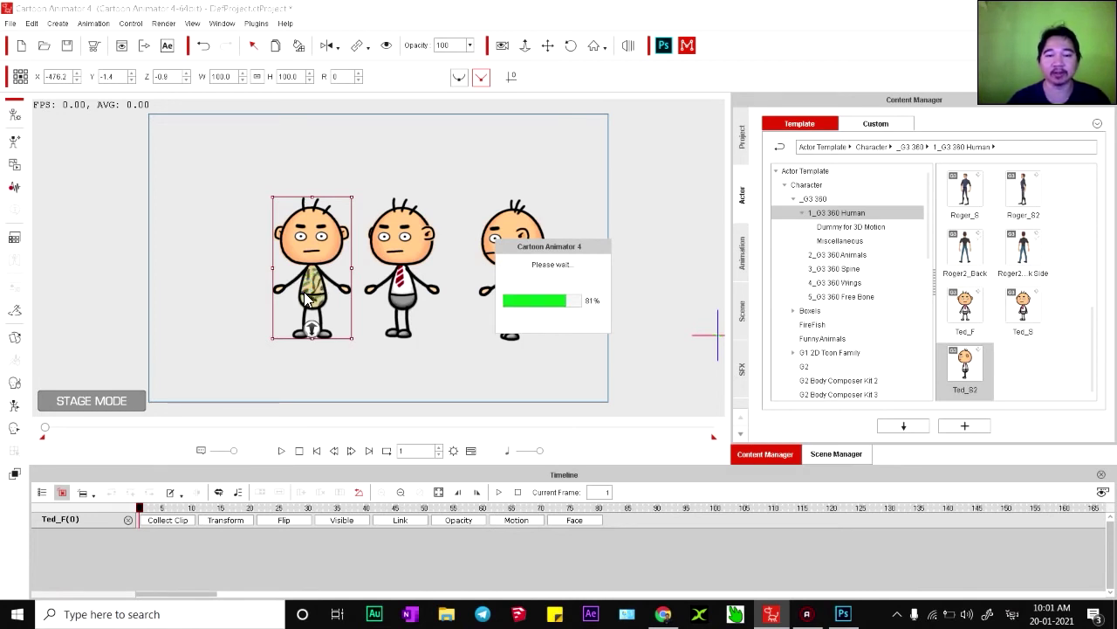
pyautogui.moveTo(311, 286); pyautogui.dragTo(283, 286)
pyautogui.click(395, 287)
pyautogui.rightClick(404, 282)
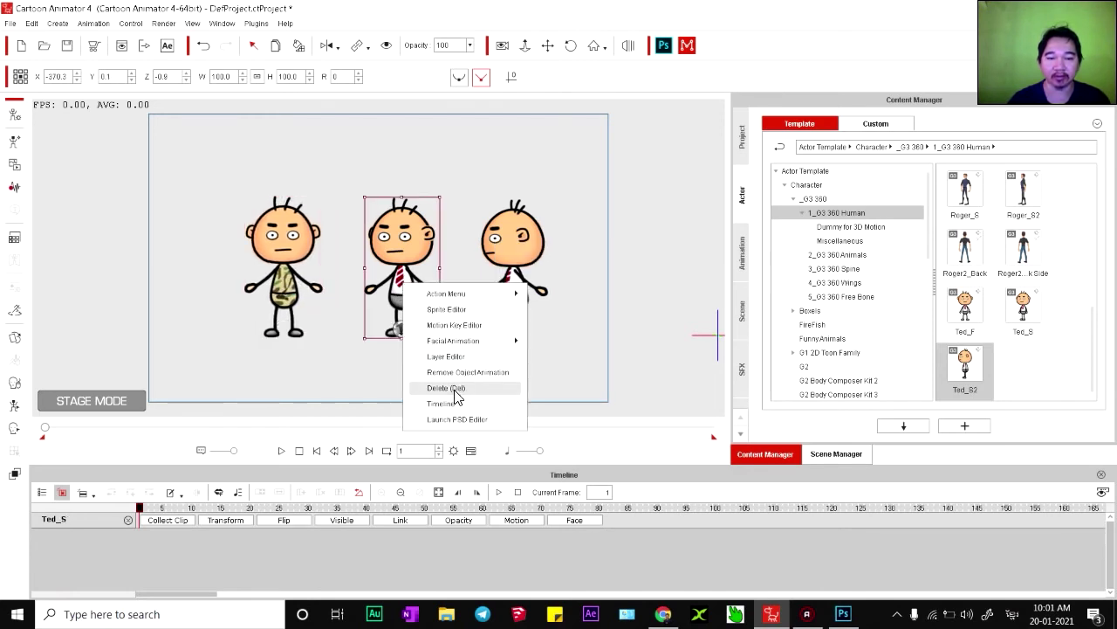
pyautogui.click(370, 302)
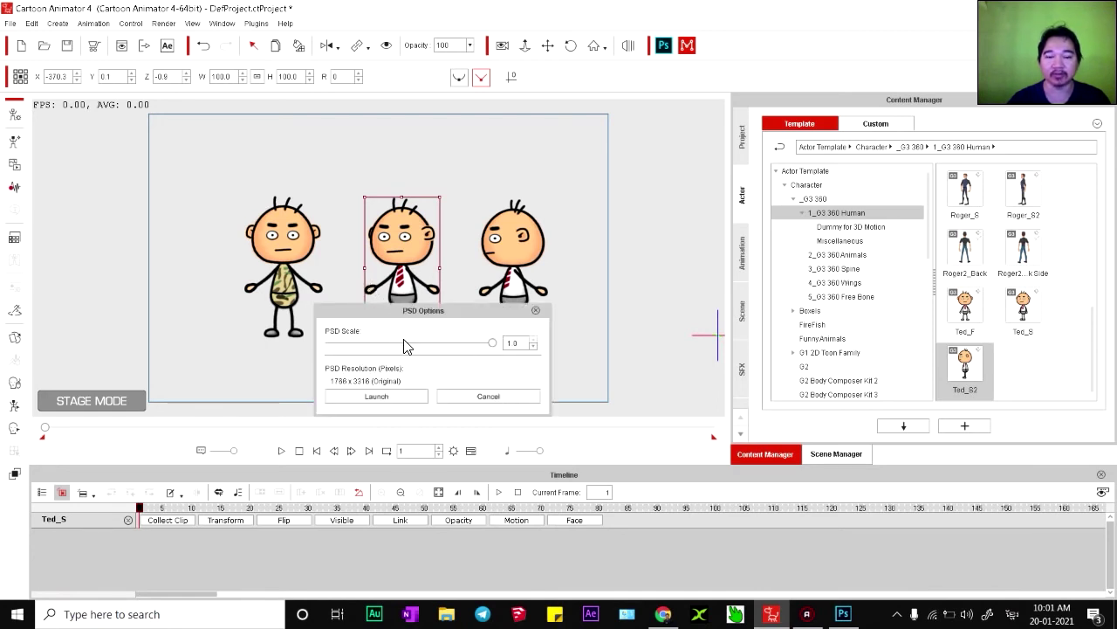
pyautogui.click(392, 398)
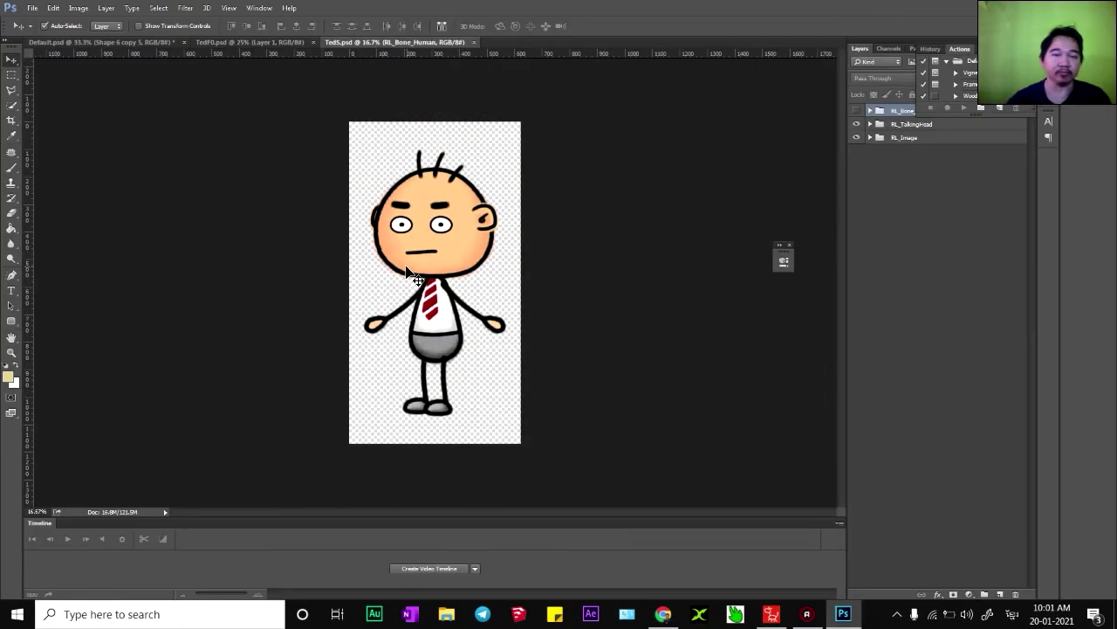
# - Close the TedF0.psd document and bring TedS.psd to the front
pyautogui.click(182, 42)
pyautogui.click(183, 42)
pyautogui.click(564, 234)
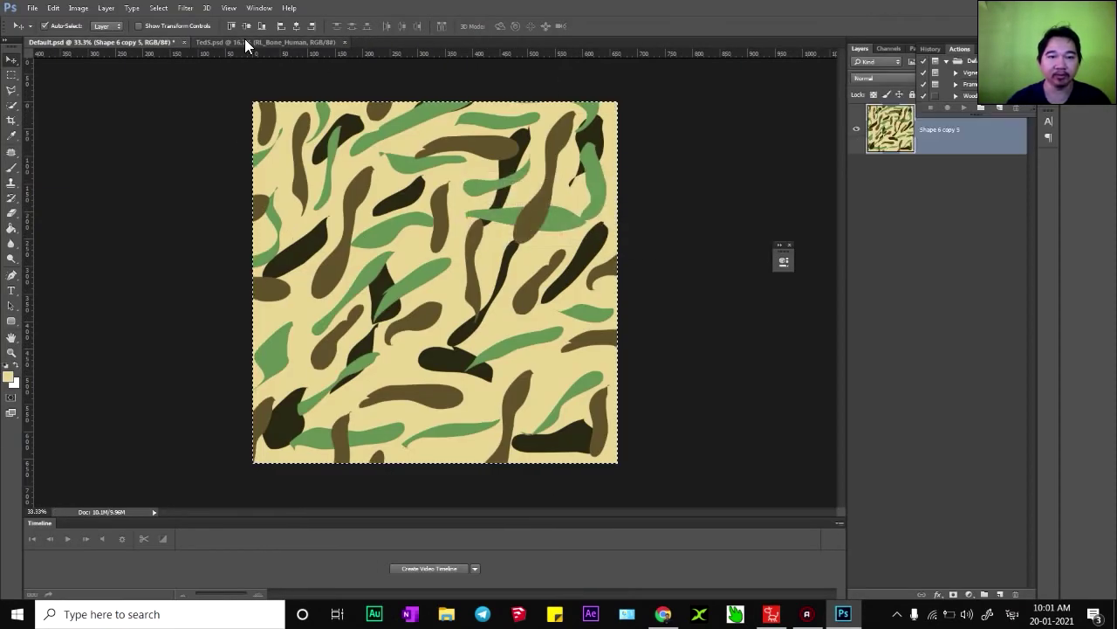
pyautogui.click(247, 42)
# - Select the shirt, tie and gray trouser areas on the Hip layer of TedS.psd with the Quick Selection tool
pyautogui.press('w')
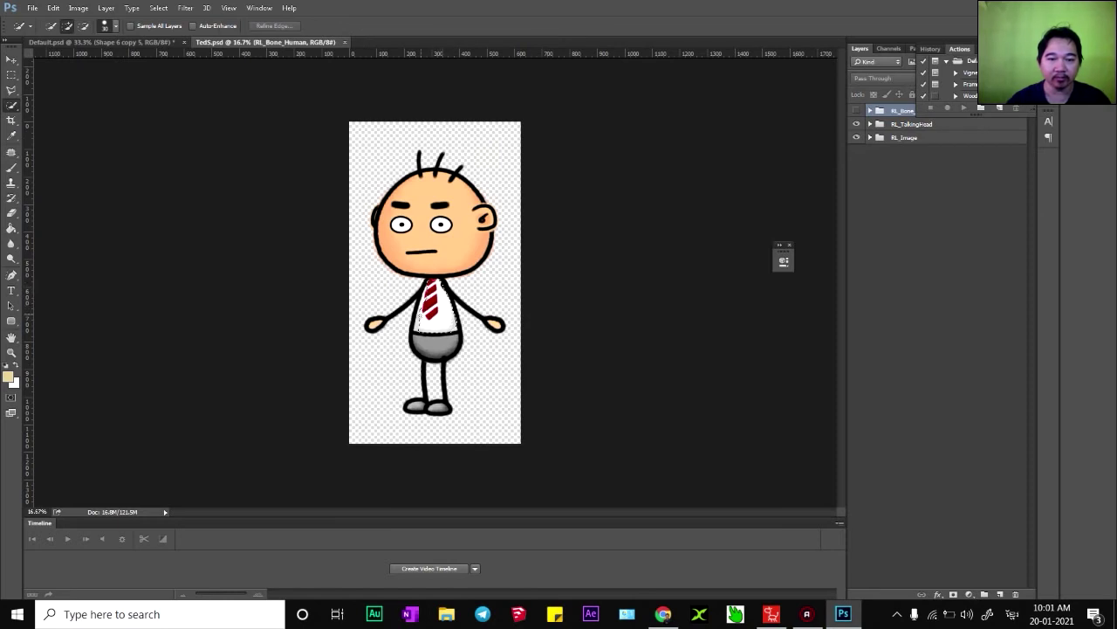
pyautogui.hotkey('ctrl', '+')
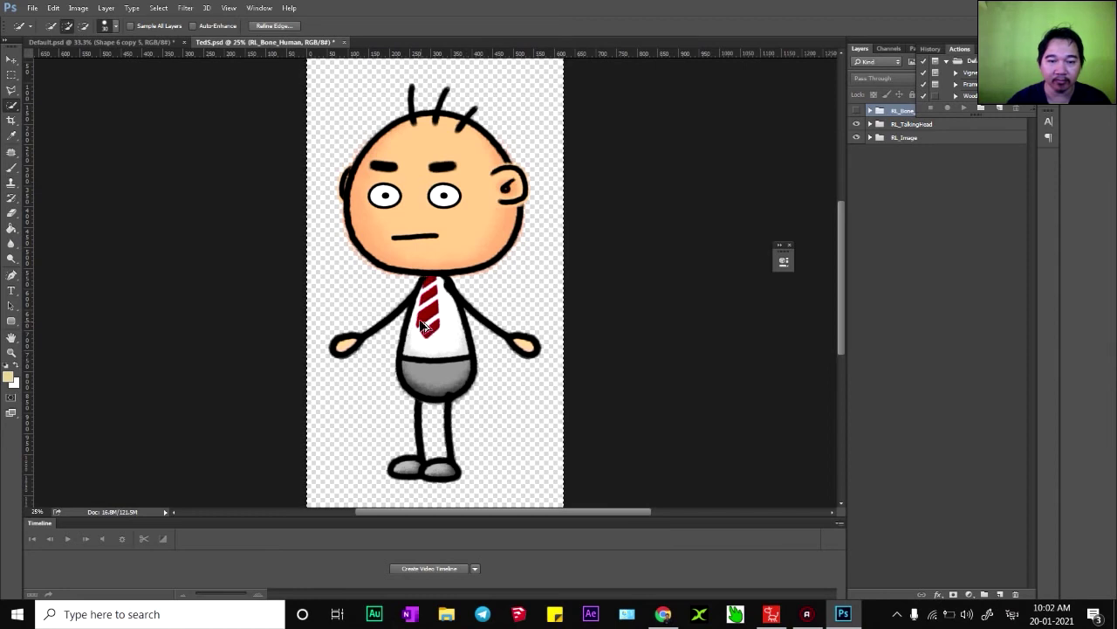
pyautogui.press('v')
pyautogui.click(441, 362)
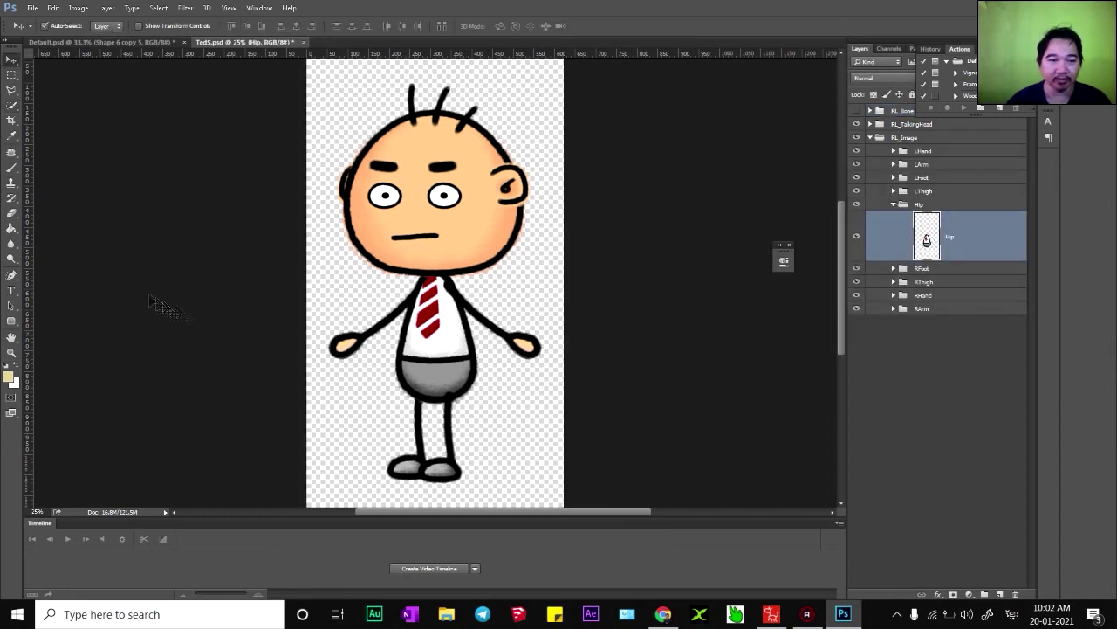
pyautogui.click(11, 105)
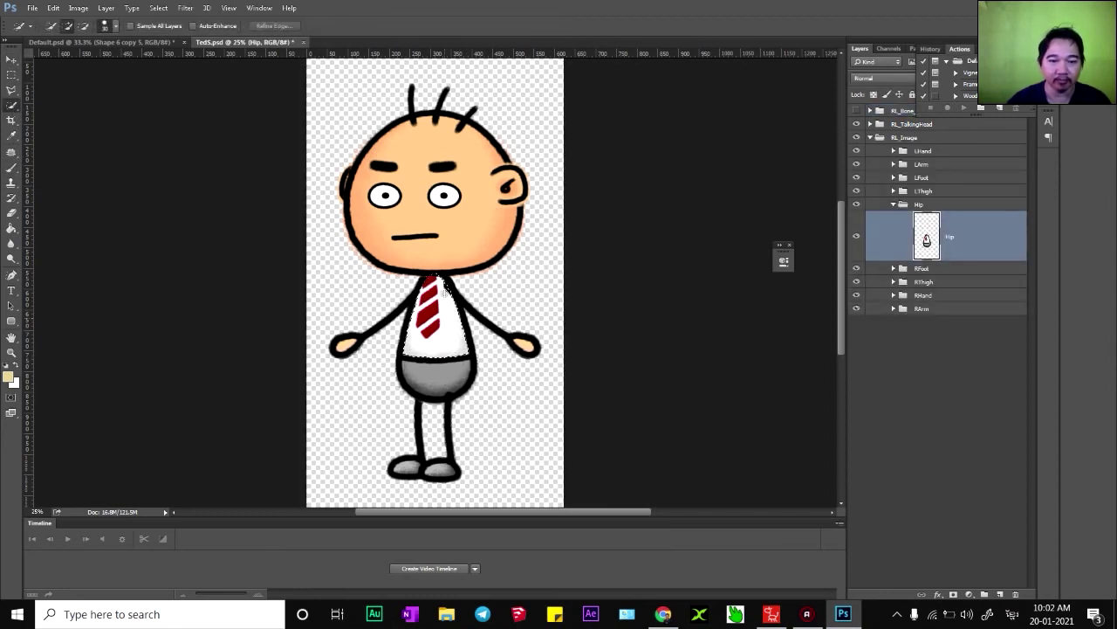
pyautogui.keyDown('alt'); pyautogui.click(446, 280); pyautogui.keyUp('alt')
pyautogui.click(436, 377)
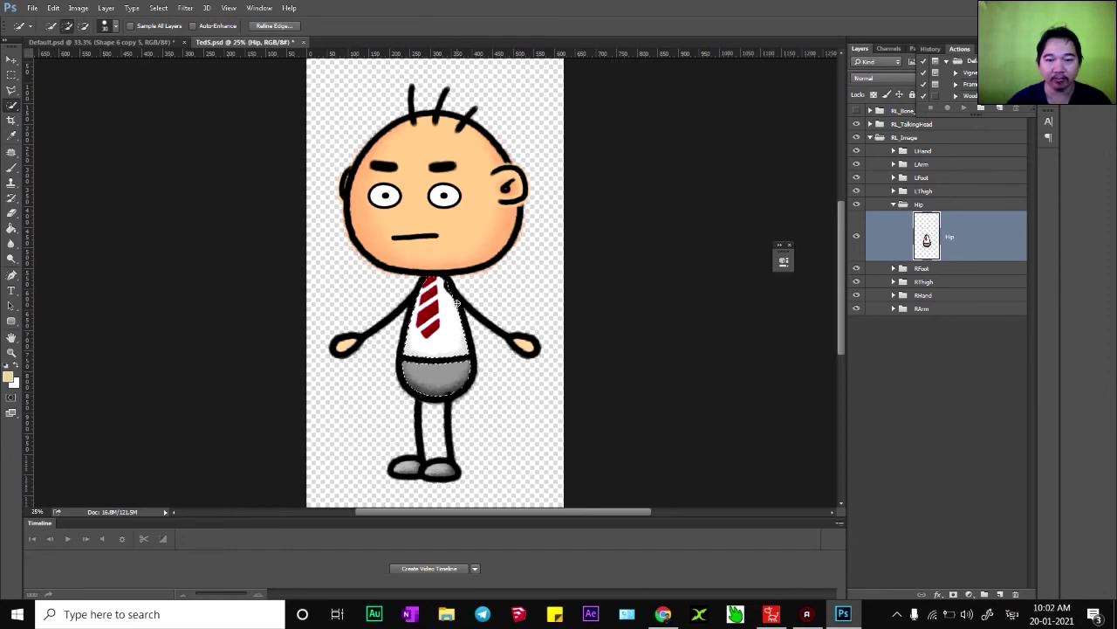
# - Paste the camouflage pattern into the torso selection, then scale it down and position it over the shirt and trousers
pyautogui.hotkey('ctrl', 'shift', 'alt', 'v')
pyautogui.press('v')
pyautogui.hotkey('ctrl', 't')
pyautogui.moveTo(309, 202); pyautogui.dragTo(351, 244)
pyautogui.moveTo(420, 334); pyautogui.dragTo(388, 321)
pyautogui.press('Return')
# - Merge the pasted camouflage layer with the Hip layer and save TedS.psd
pyautogui.keyDown('shift'); pyautogui.click(952, 289); pyautogui.keyUp('shift')
pyautogui.hotkey('ctrl', 'e')
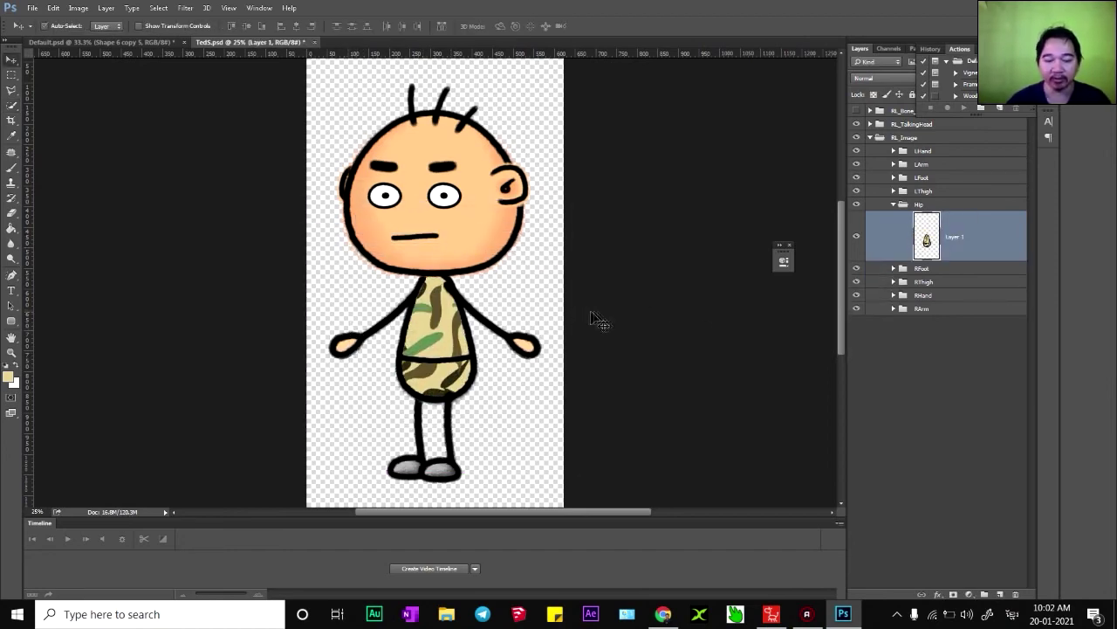
pyautogui.hotkey('ctrl', 's')
# - Switch to Cartoon Animator and open the side-facing Ted_S2 in the PSD editor
pyautogui.hotkey('alt', 'Tab')
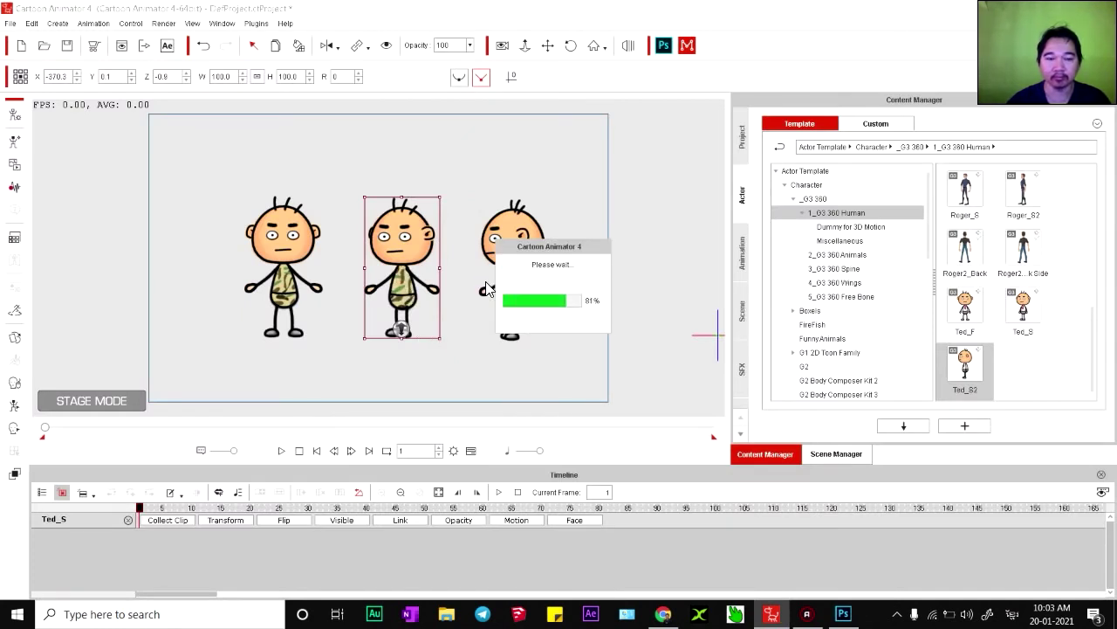
pyautogui.rightClick(509, 277)
pyautogui.click(569, 416)
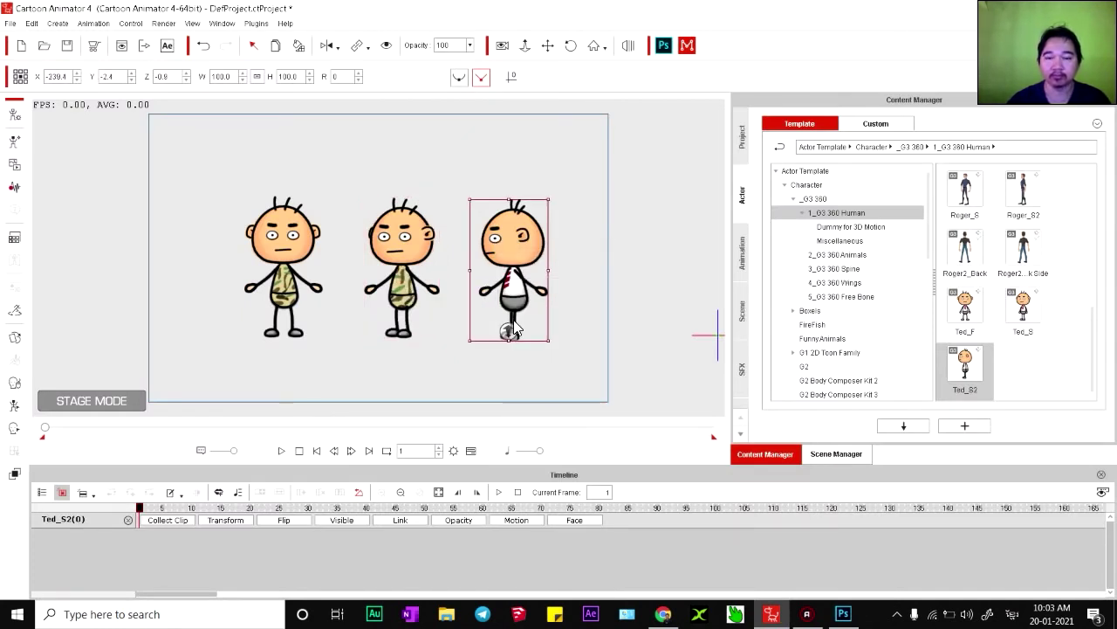
pyautogui.click(417, 397)
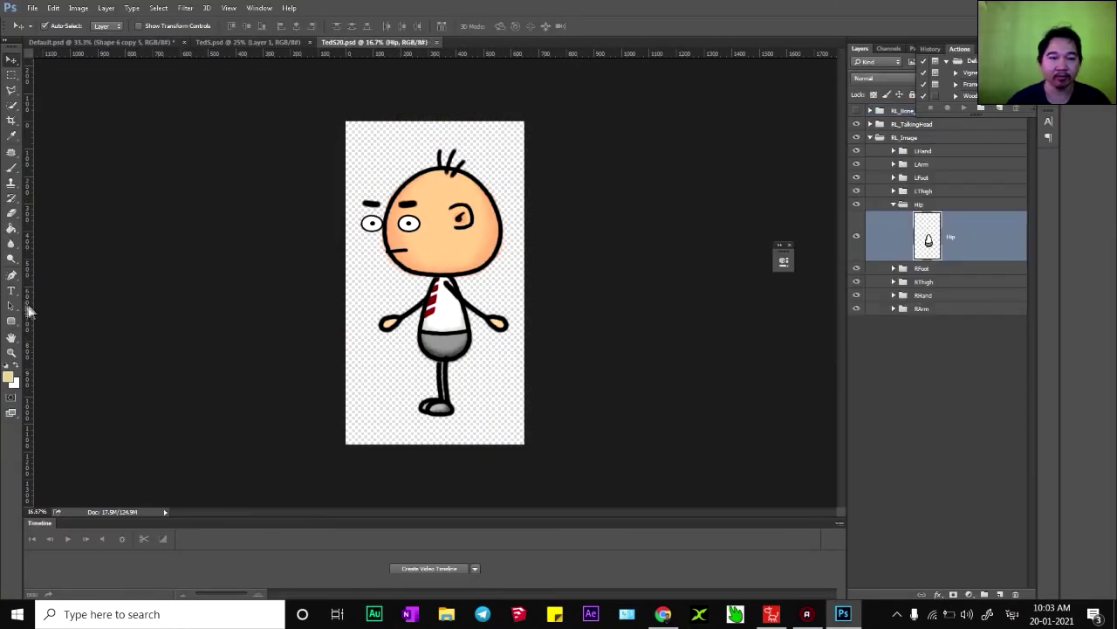
# - Select the side-facing Ted's shirt, tie and trouser areas on the Hip layer with the Quick Selection tool
pyautogui.click(9, 136)
pyautogui.click(11, 106)
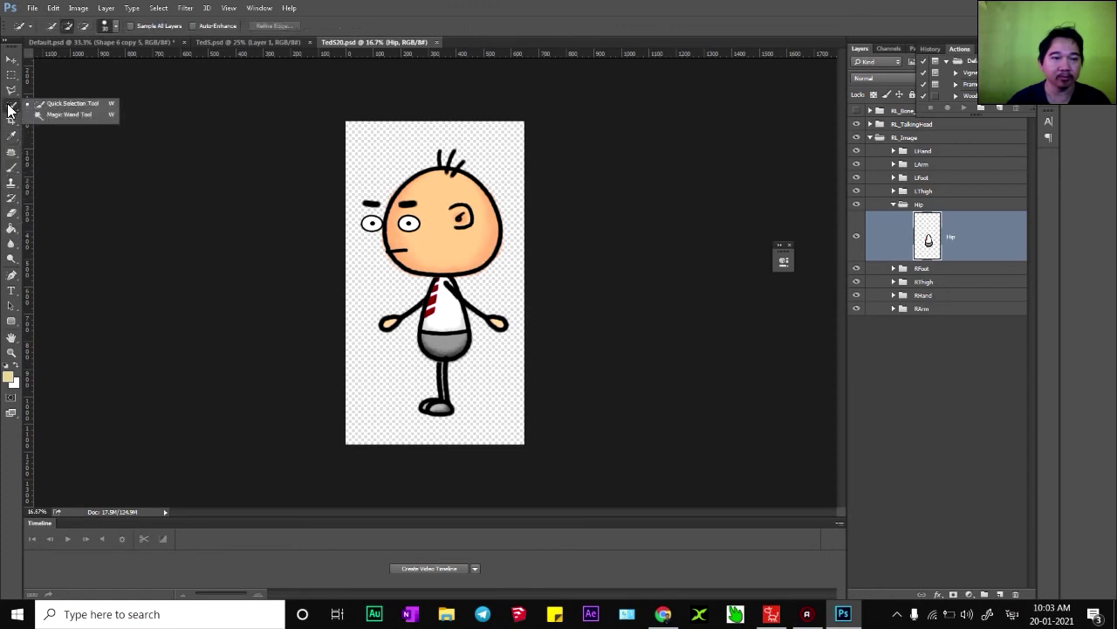
pyautogui.moveTo(434, 284)
pyautogui.mouseDown()
pyautogui.moveTo(426, 321)
pyautogui.moveTo(461, 310)
pyautogui.moveTo(445, 283)
pyautogui.moveTo(446, 340)
pyautogui.mouseUp()
# - Paste the camouflage pattern into the side-facing Ted's torso selection, scaling it down and positioning it over the clothing
pyautogui.hotkey('ctrl', 'alt', 'shift', 'v')
pyautogui.hotkey('ctrl', 't')
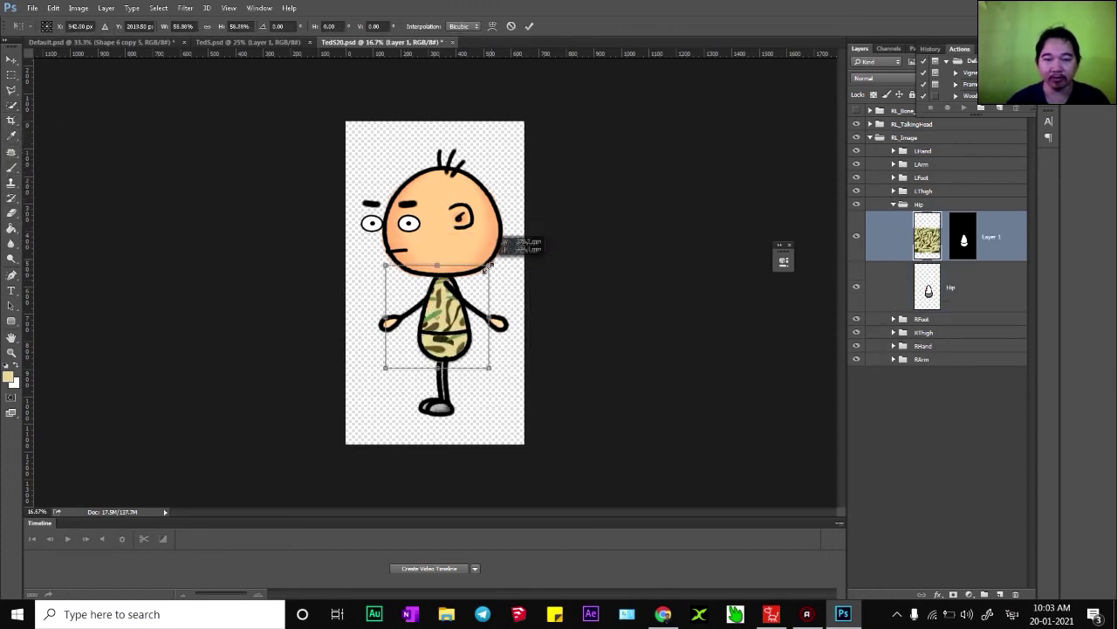
pyautogui.moveTo(489, 253); pyautogui.dragTo(479, 294)
pyautogui.press('Return')
# - Merge the camouflage and Hip layers of TedS20.psd, save the file, and switch to Cartoon Animator
pyautogui.keyDown('shift'); pyautogui.click(956, 293); pyautogui.keyUp('shift')
pyautogui.hotkey('ctrl', 'e')
pyautogui.hotkey('ctrl', 's')
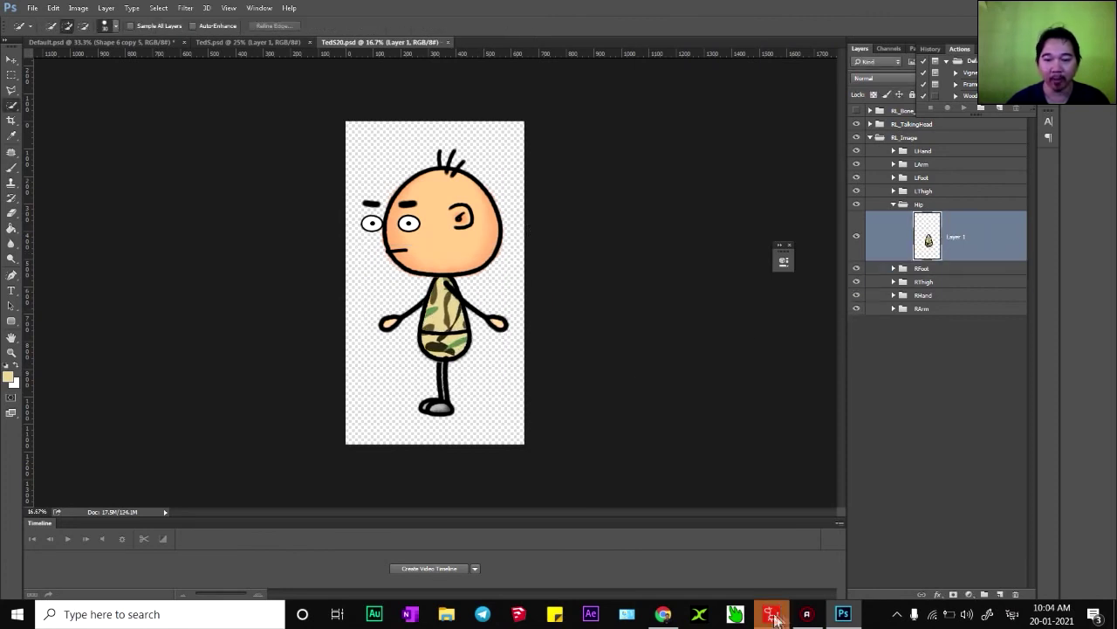
pyautogui.click(773, 615)
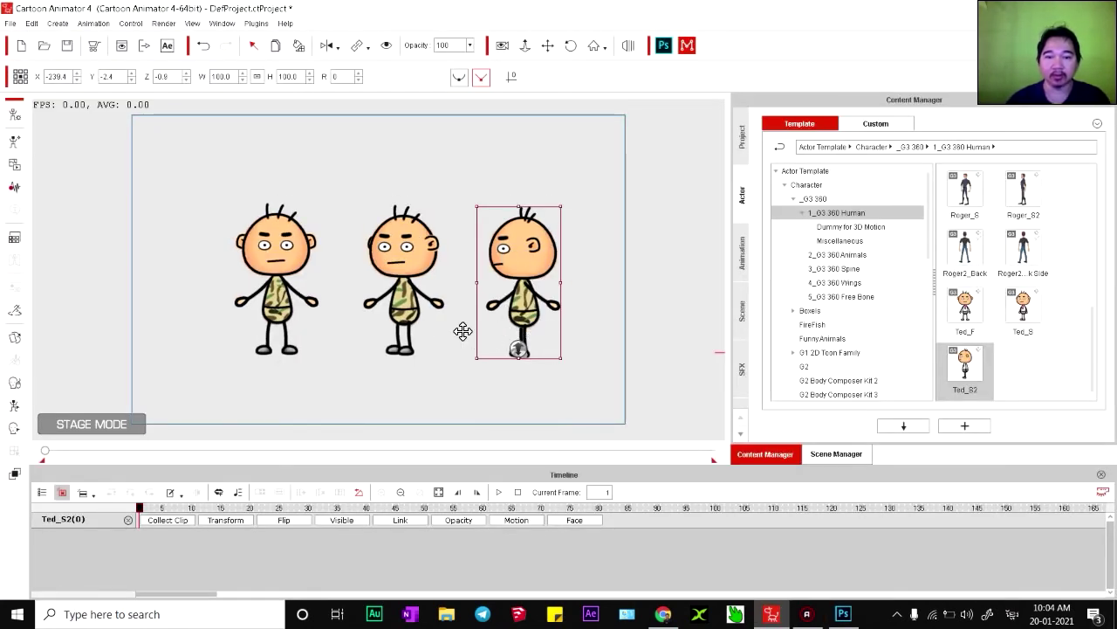
# - Move the front-facing, angled and side-facing Ted characters to the left on the stage, keeping them in a roughly even row
pyautogui.click(262, 152)
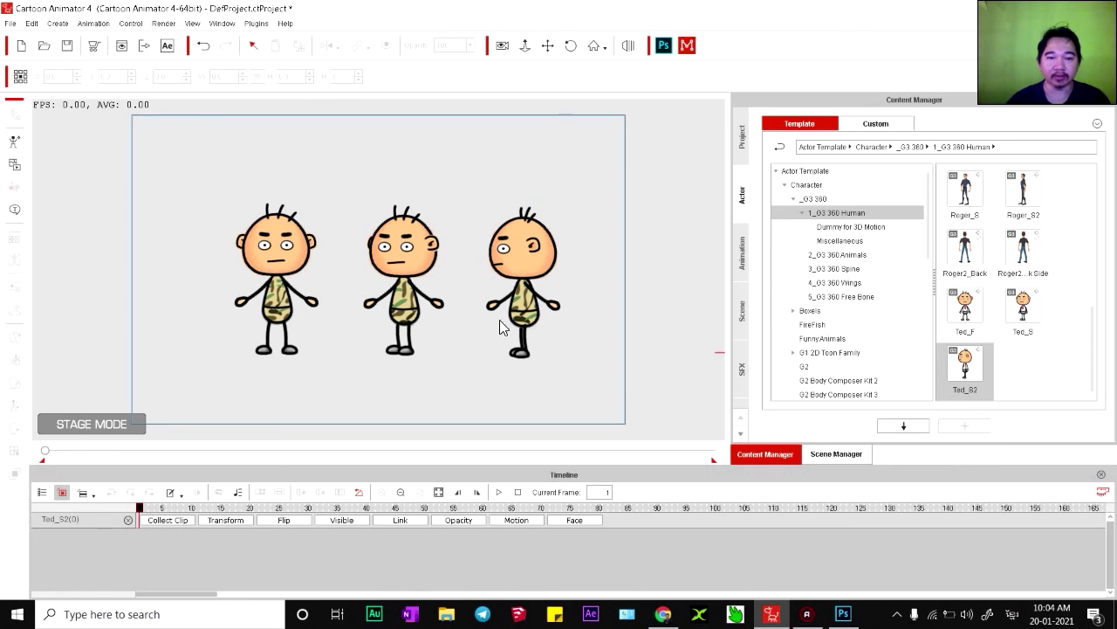
pyautogui.moveTo(191, 166); pyautogui.dragTo(571, 375)
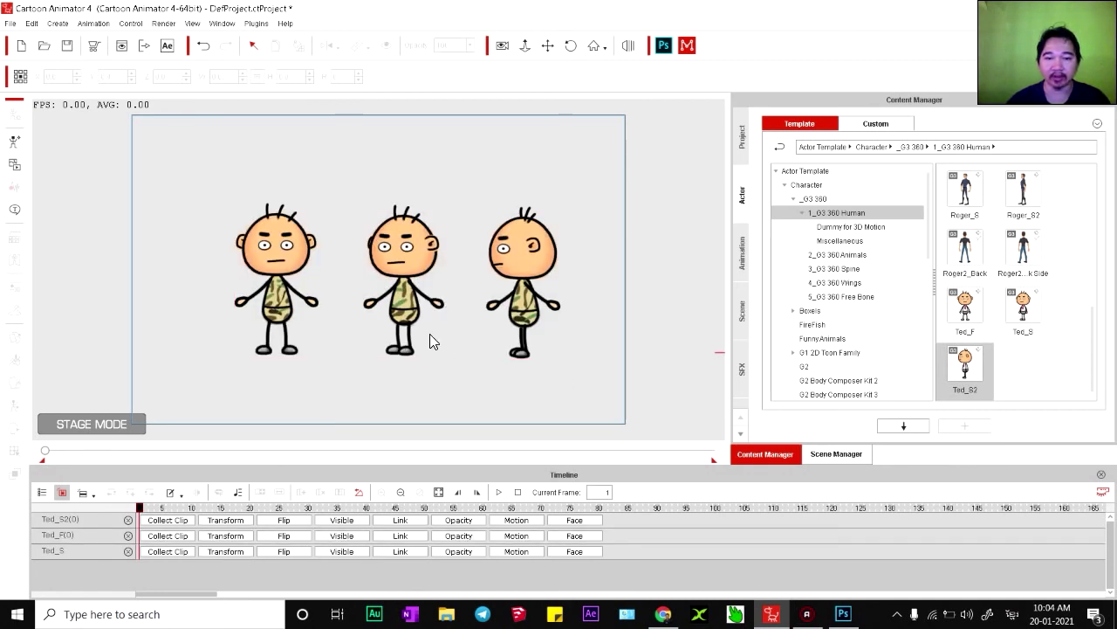
pyautogui.click(264, 285)
pyautogui.moveTo(280, 301); pyautogui.dragTo(226, 298)
pyautogui.click(404, 298)
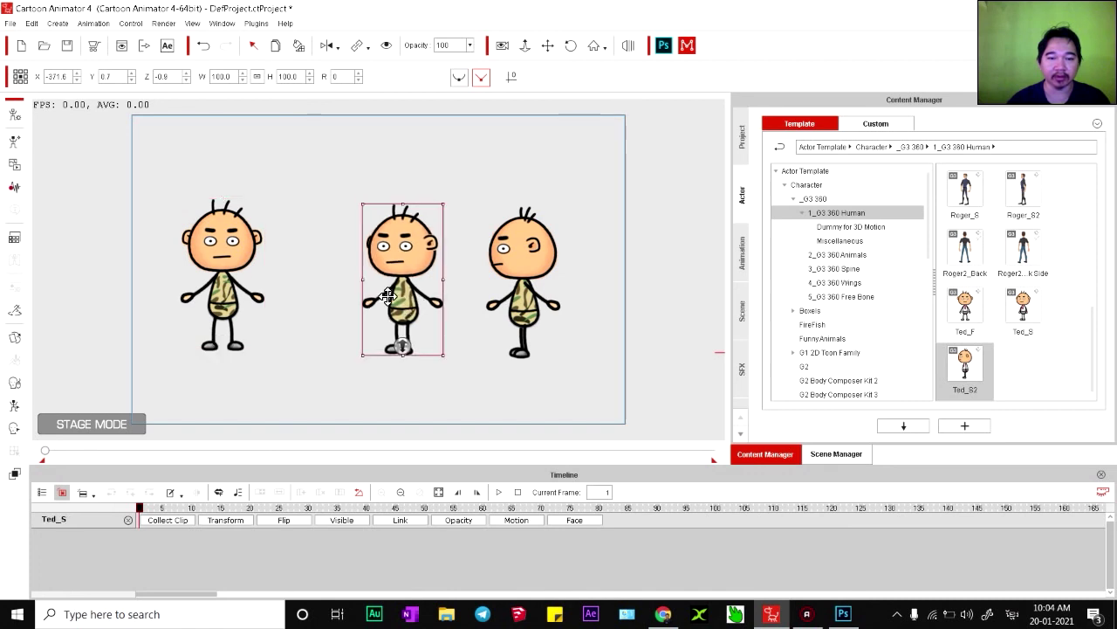
pyautogui.moveTo(404, 298); pyautogui.dragTo(346, 296)
pyautogui.click(535, 317)
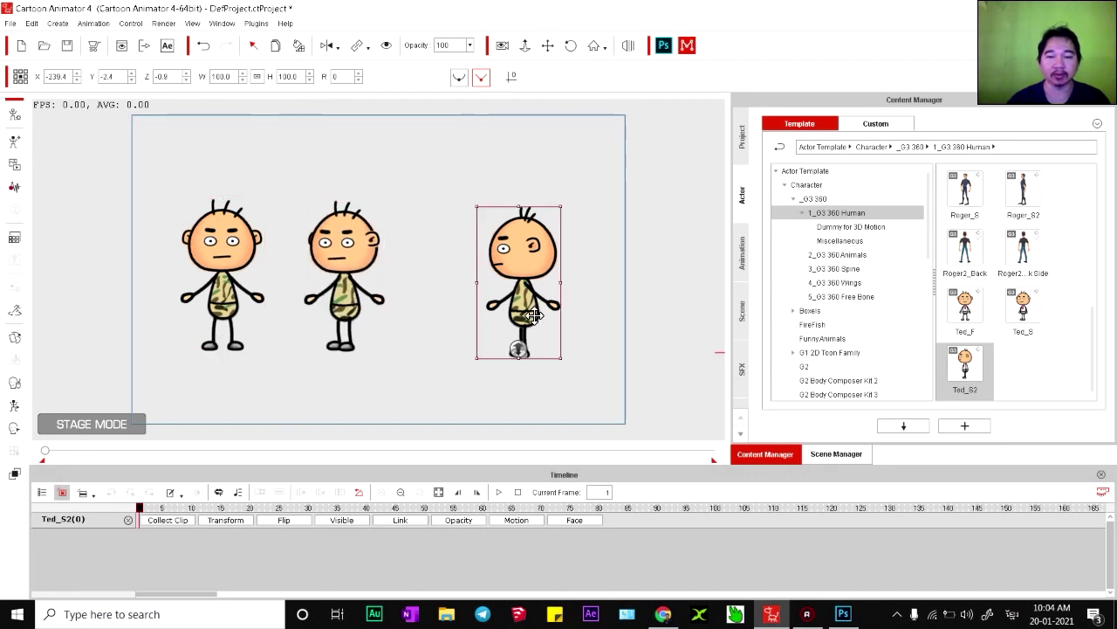
pyautogui.moveTo(491, 299); pyautogui.dragTo(461, 299)
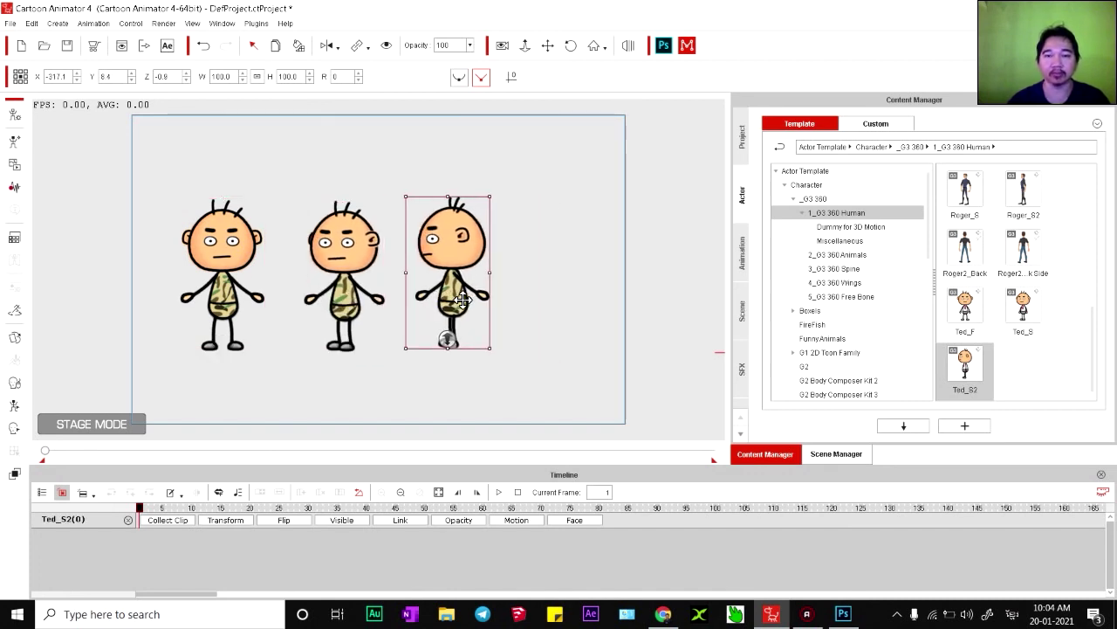